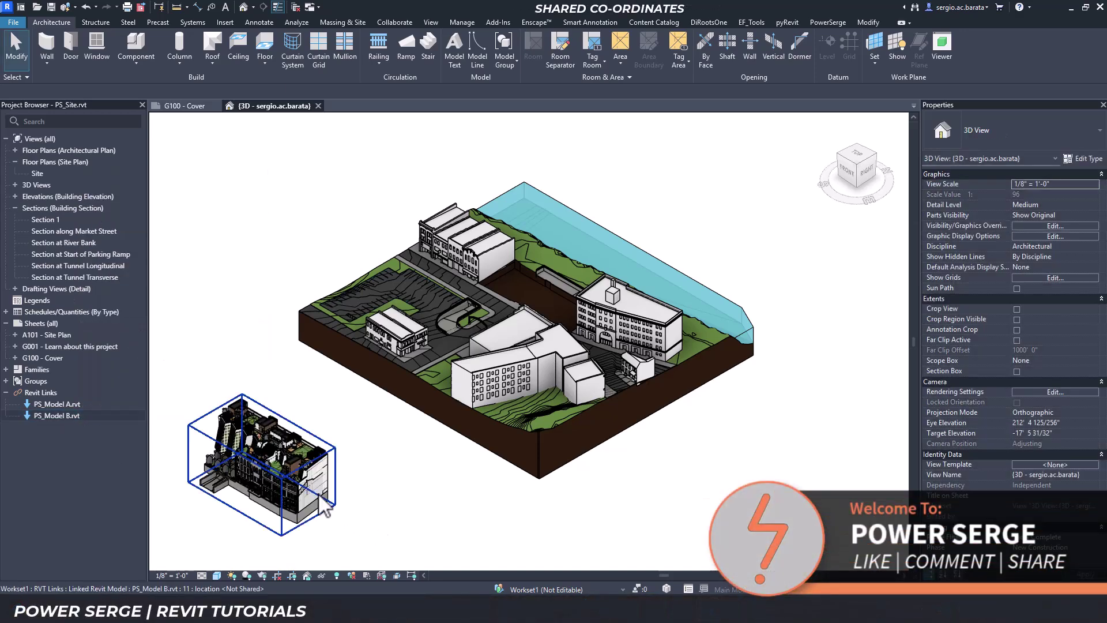
# Step: Move the PS_Model B link to its Building B shared site
pyautogui.click(327, 509)
pyautogui.click(1037, 318)
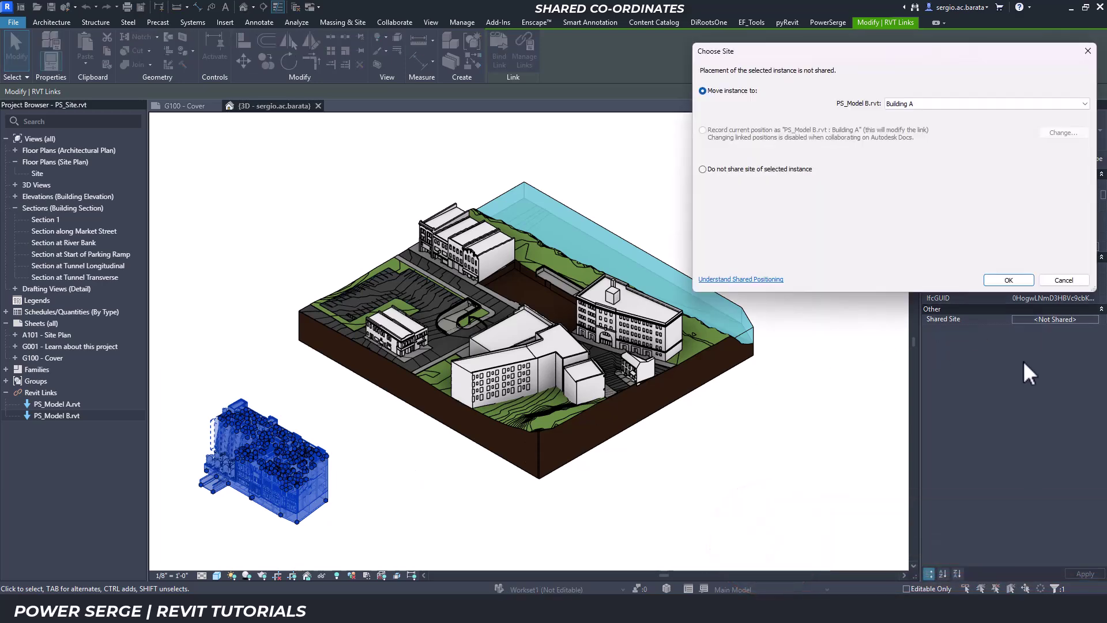
pyautogui.click(953, 102)
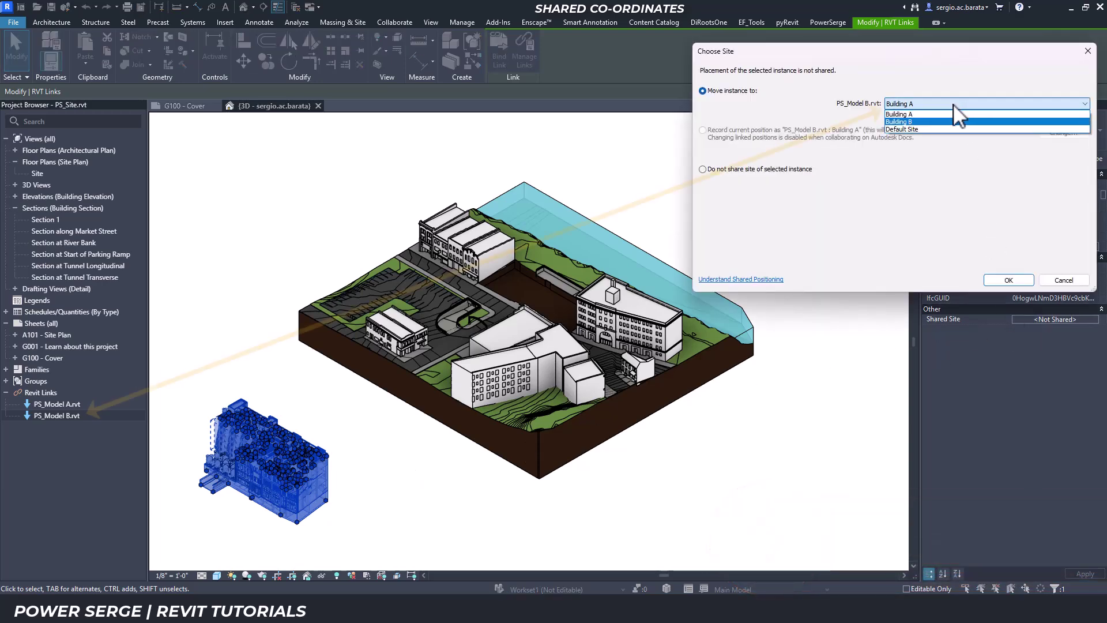
pyautogui.click(957, 119)
pyautogui.click(1008, 280)
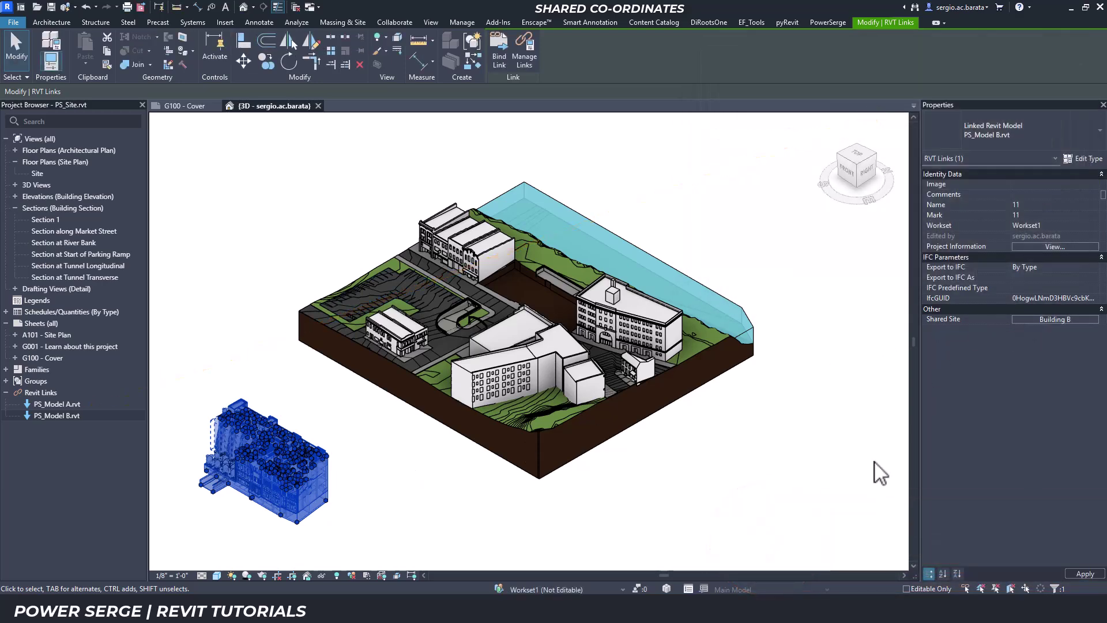
pyautogui.click(876, 472)
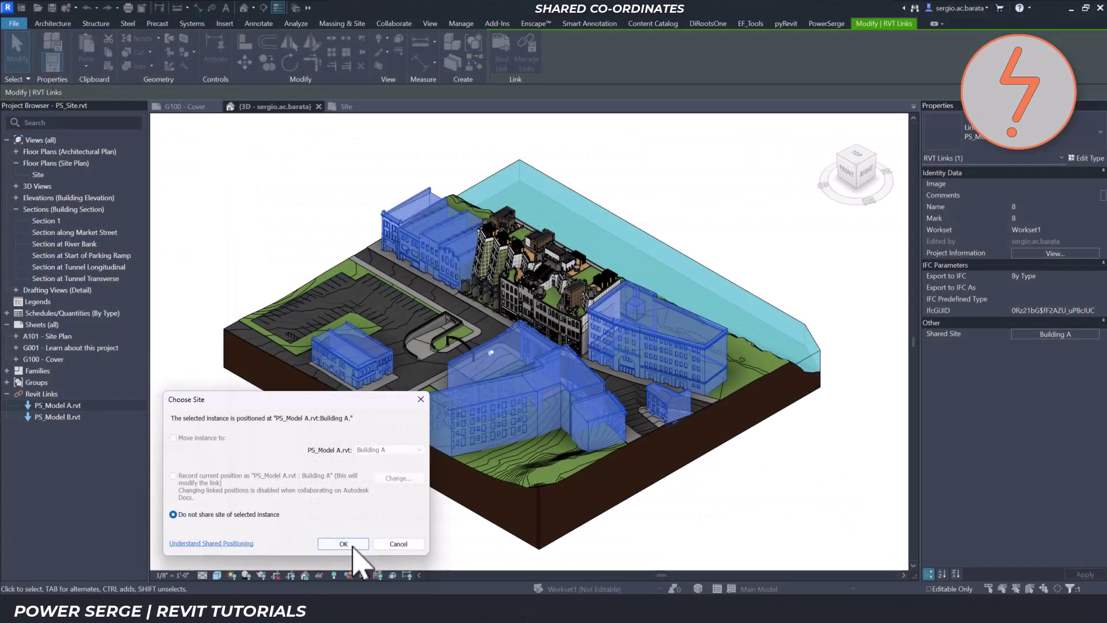
# Step: Close the site settings of the PS_Model A link and open the shared site setting of the PS_Model B link instance
pyautogui.click(341, 545)
pyautogui.click(89, 416)
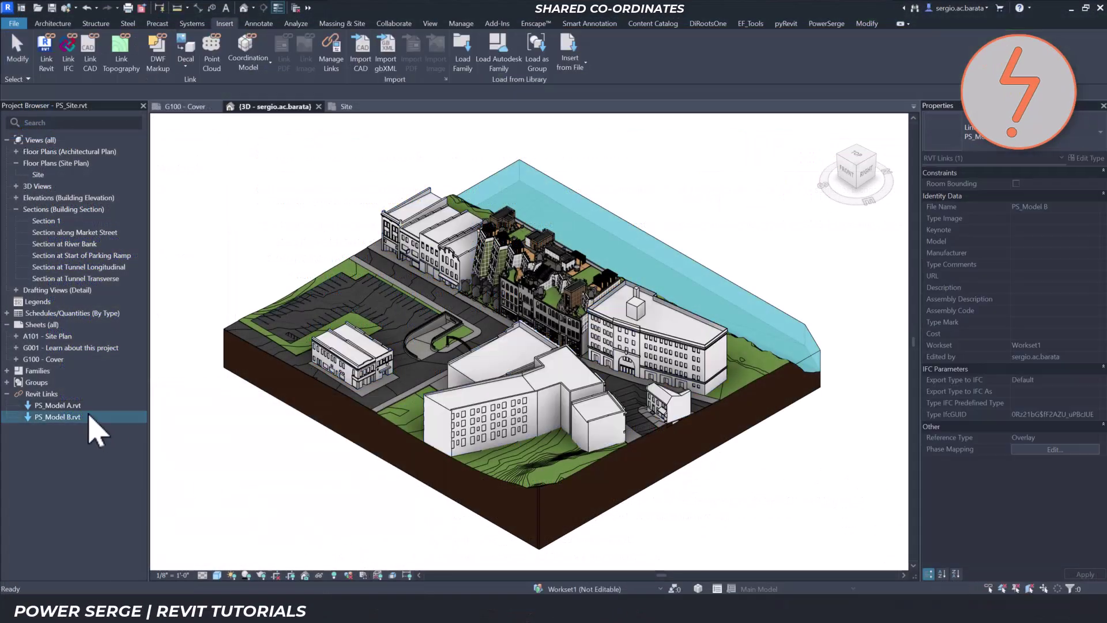
pyautogui.rightClick(89, 416)
pyautogui.moveTo(219, 311)
pyautogui.click(300, 331)
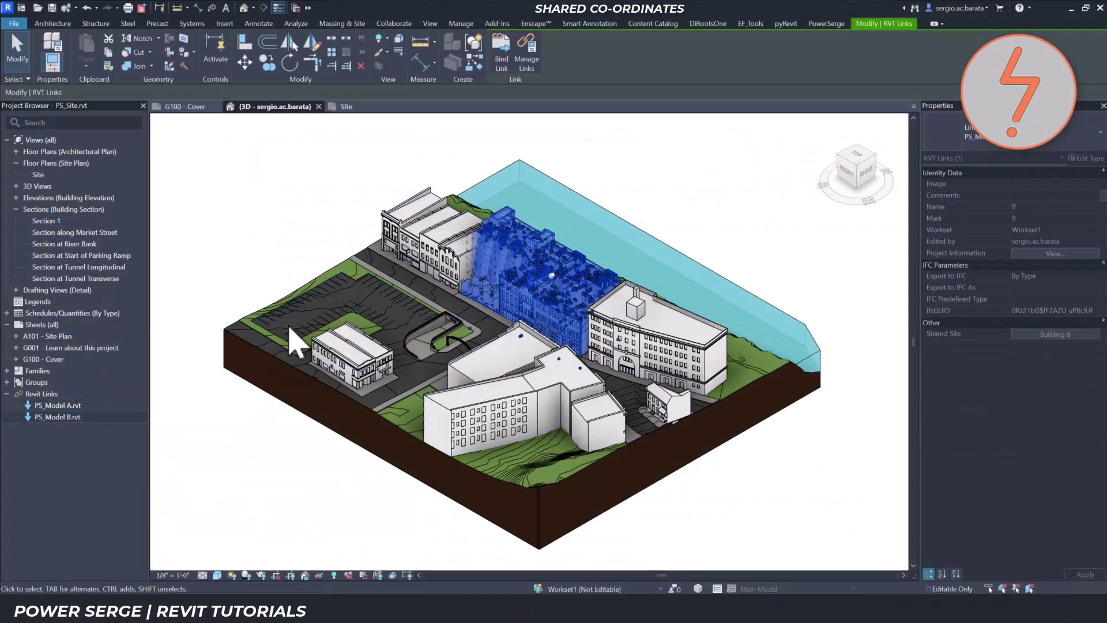
pyautogui.click(1026, 334)
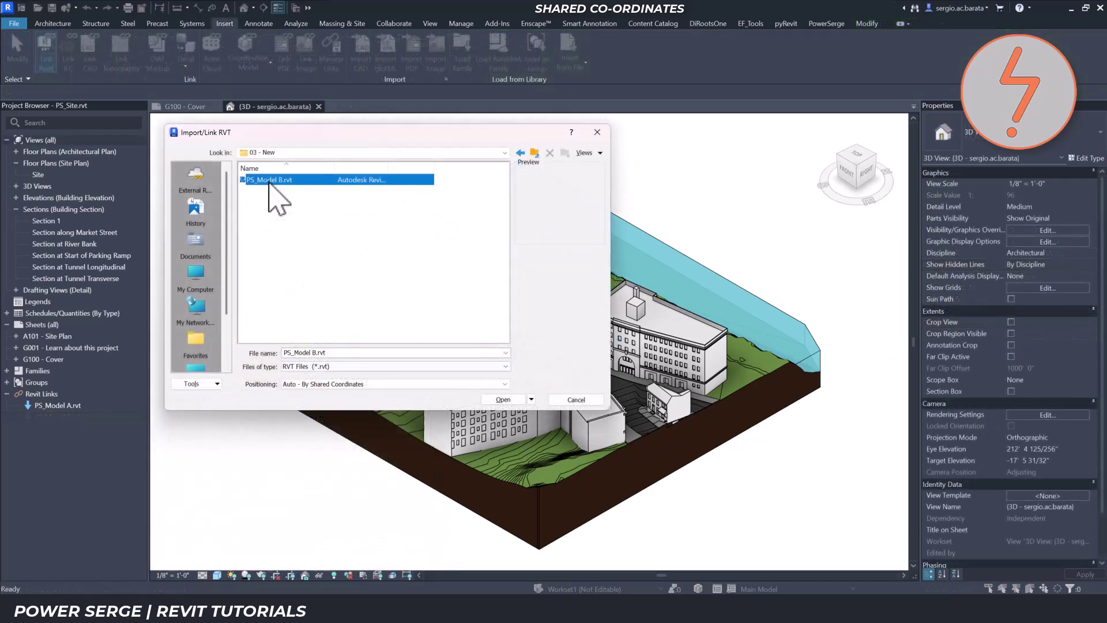
# Step: Link PS_Model B.rvt by shared coordinates at its Building B position
pyautogui.click(502, 399)
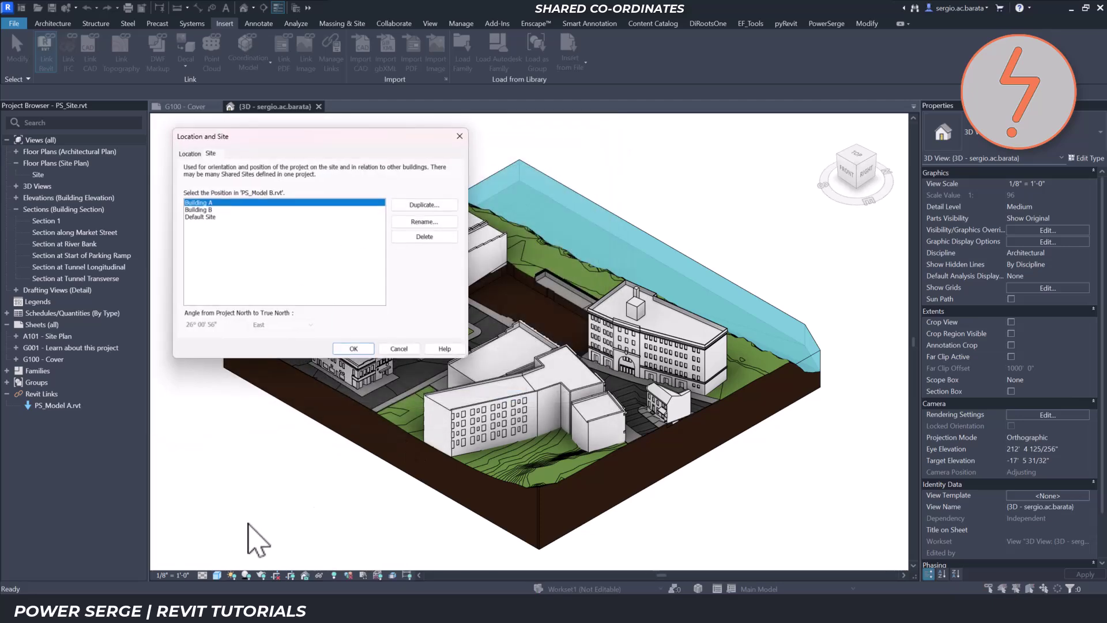
pyautogui.click(202, 208)
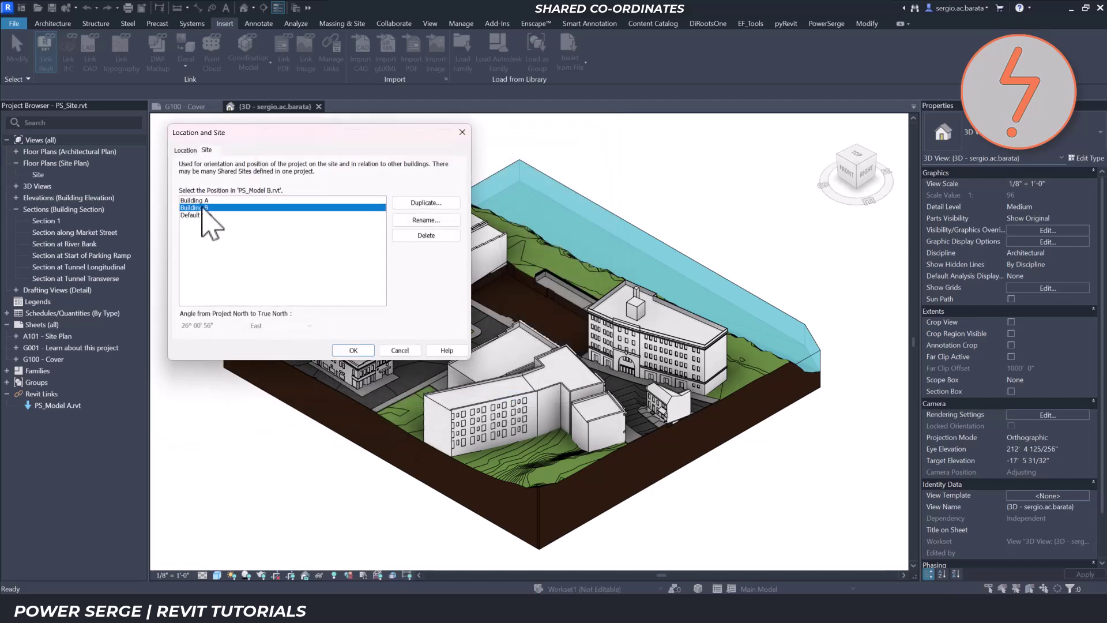
pyautogui.click(353, 349)
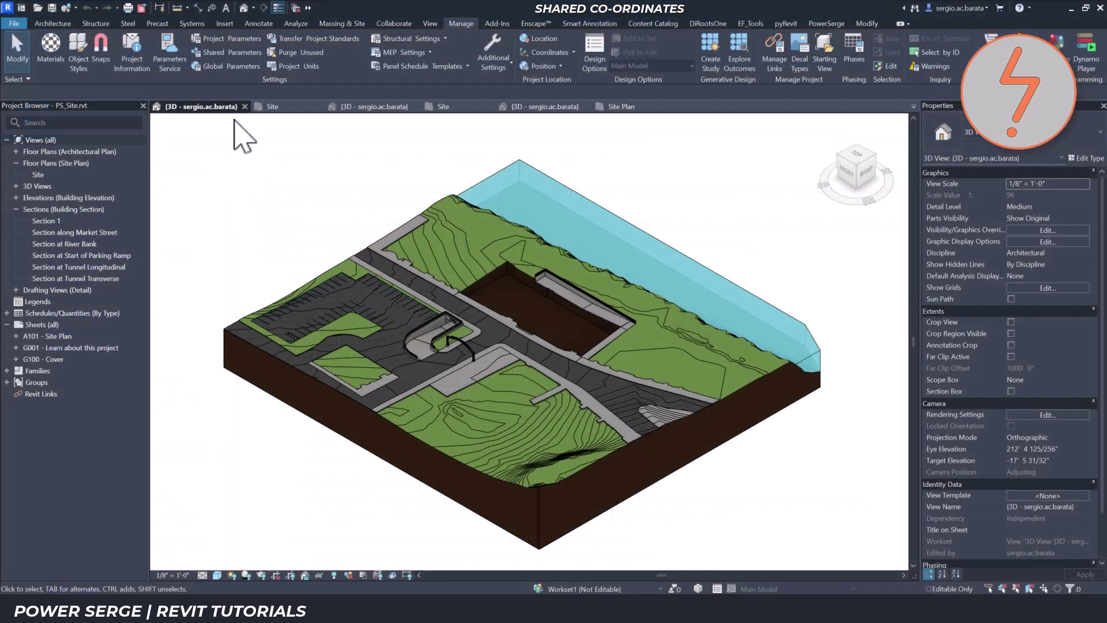
# Step: Review the 3D views of PS_Model A and PS_Model B, and inspect the Project level's properties in PS_Model B
pyautogui.click(372, 109)
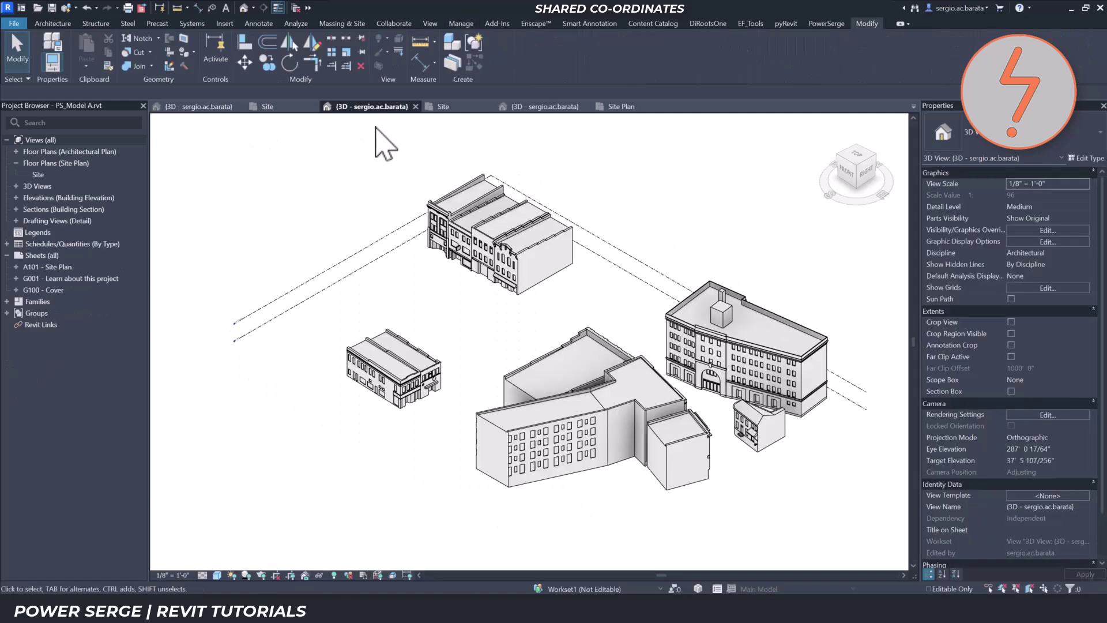
pyautogui.click(543, 108)
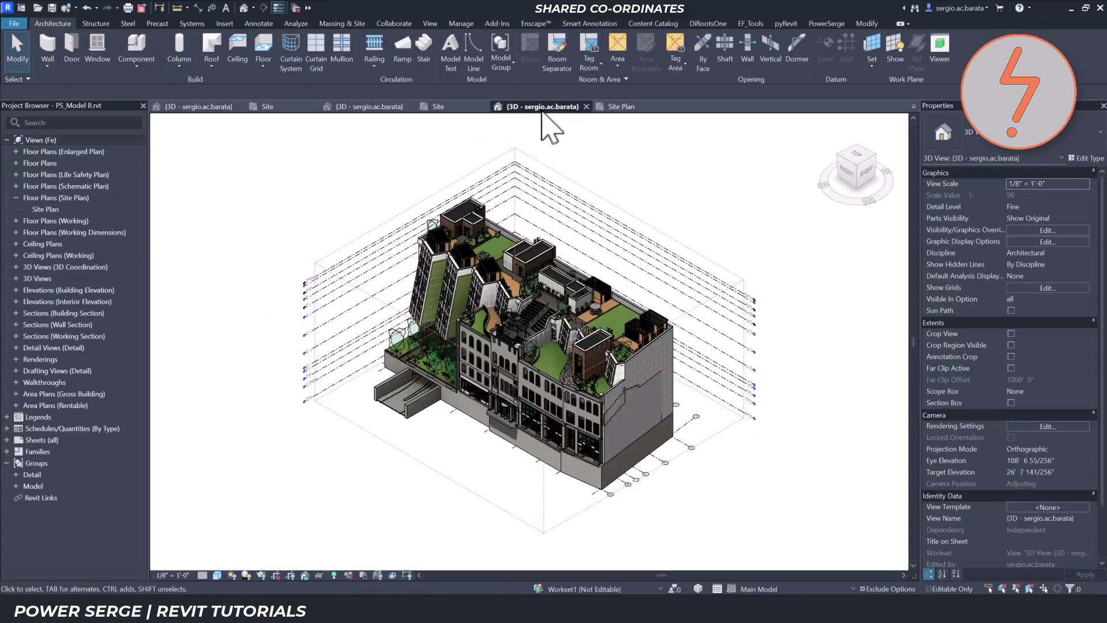
pyautogui.rightClick(766, 443)
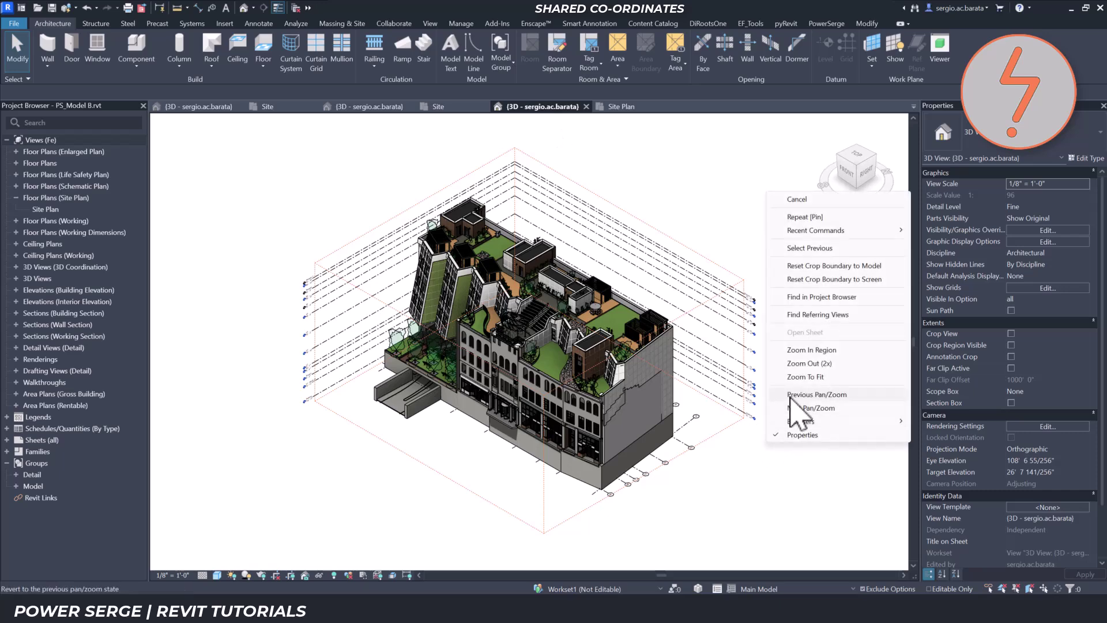
pyautogui.click(790, 396)
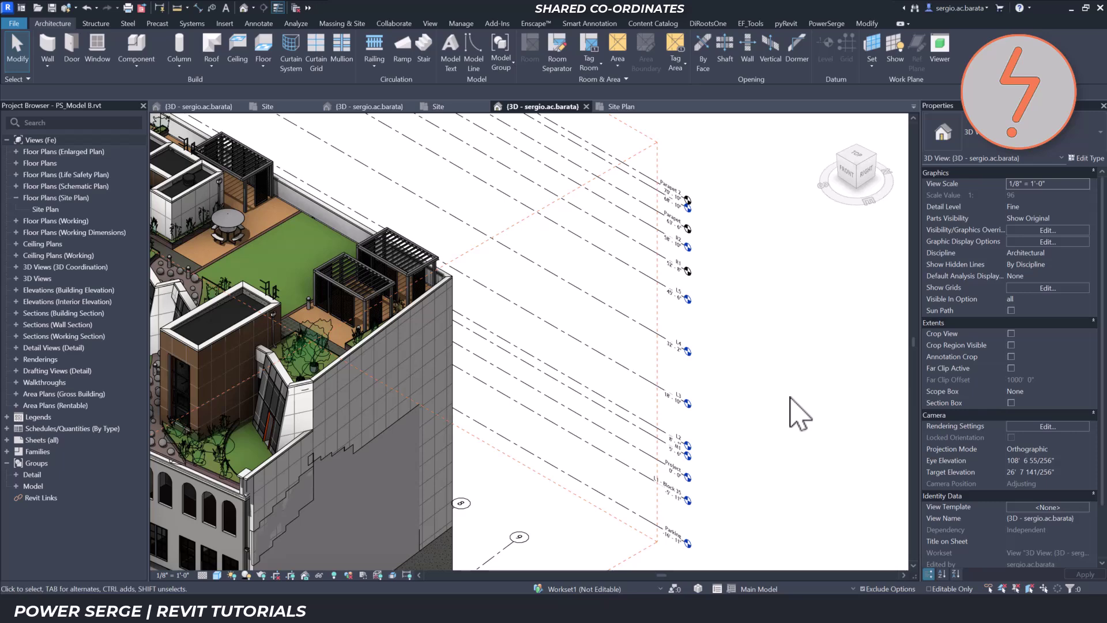
pyautogui.click(678, 470)
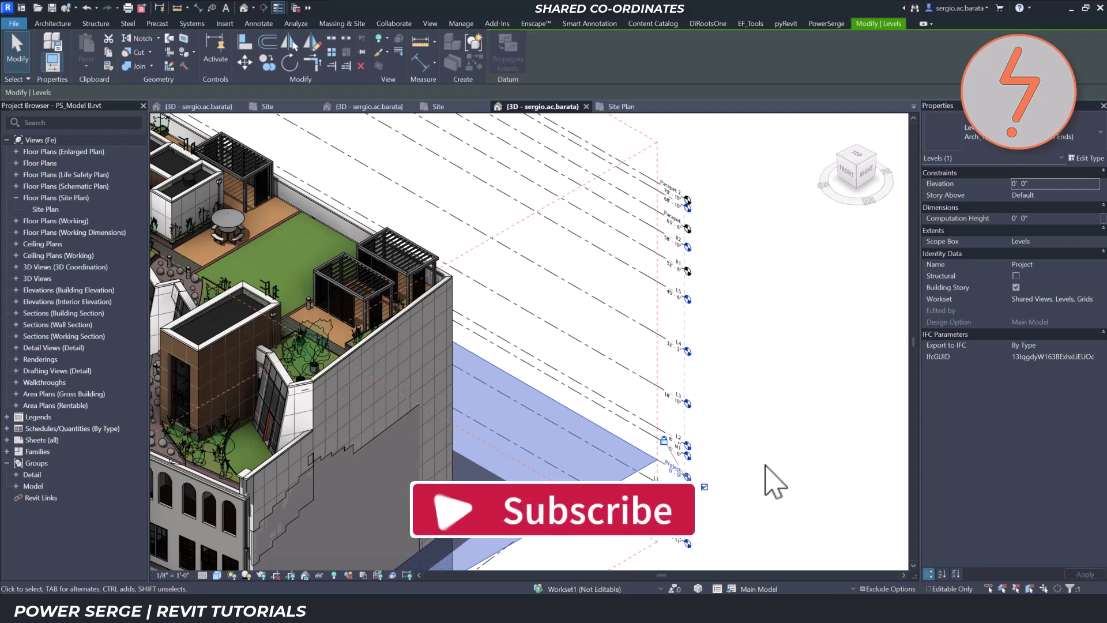
# Step: Inspect the properties of the Datum level far below the buildings in PS_Model A's 3D view
pyautogui.click(377, 108)
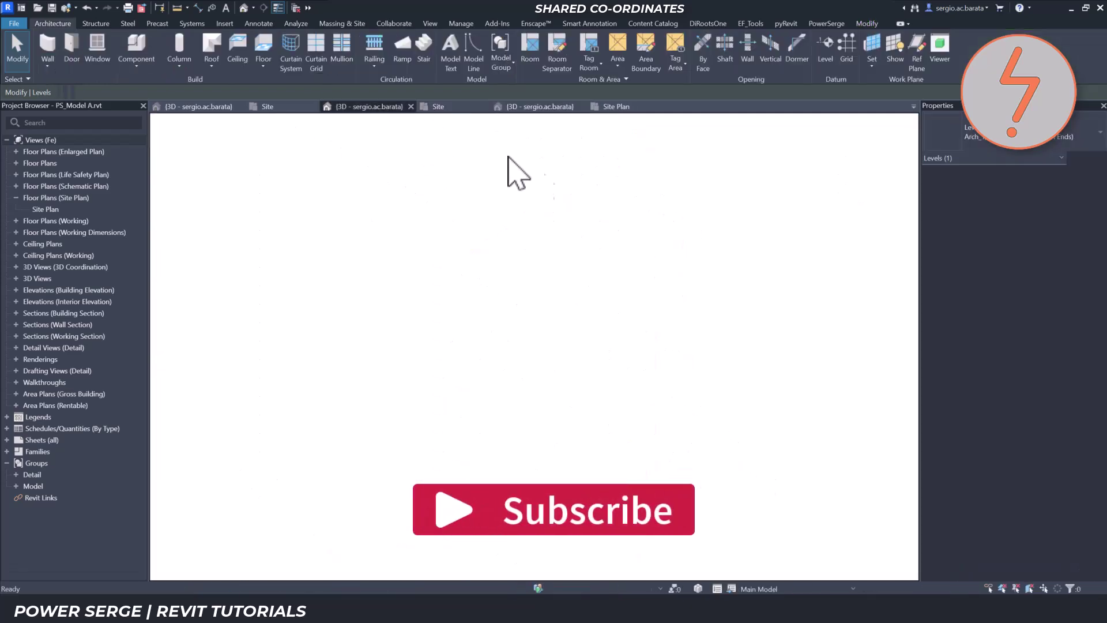
pyautogui.rightClick(755, 254)
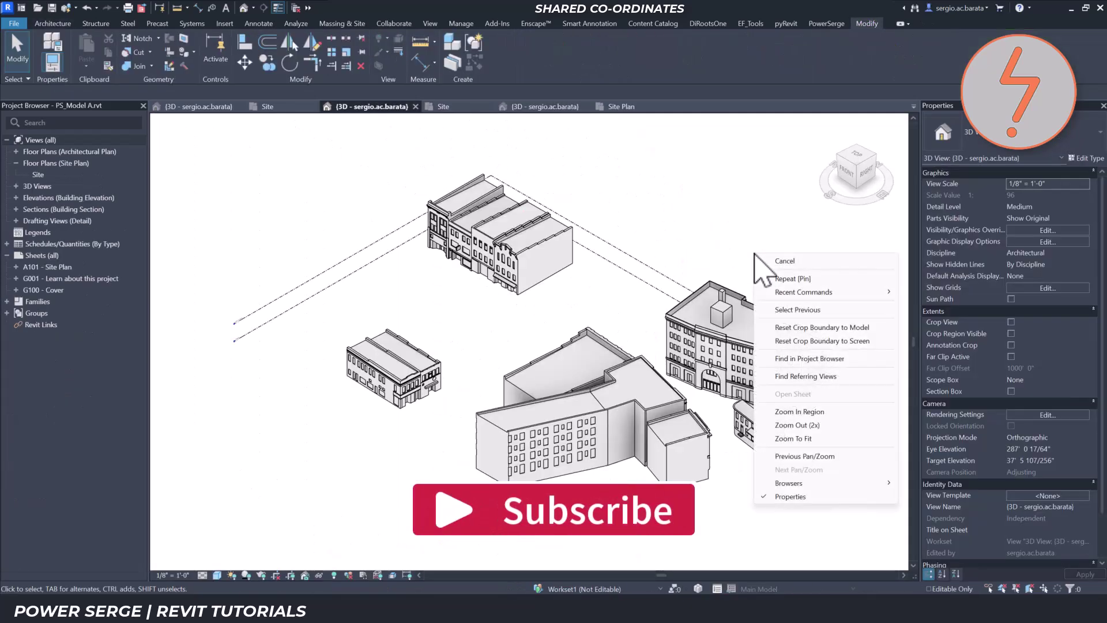
pyautogui.click(823, 440)
pyautogui.click(632, 465)
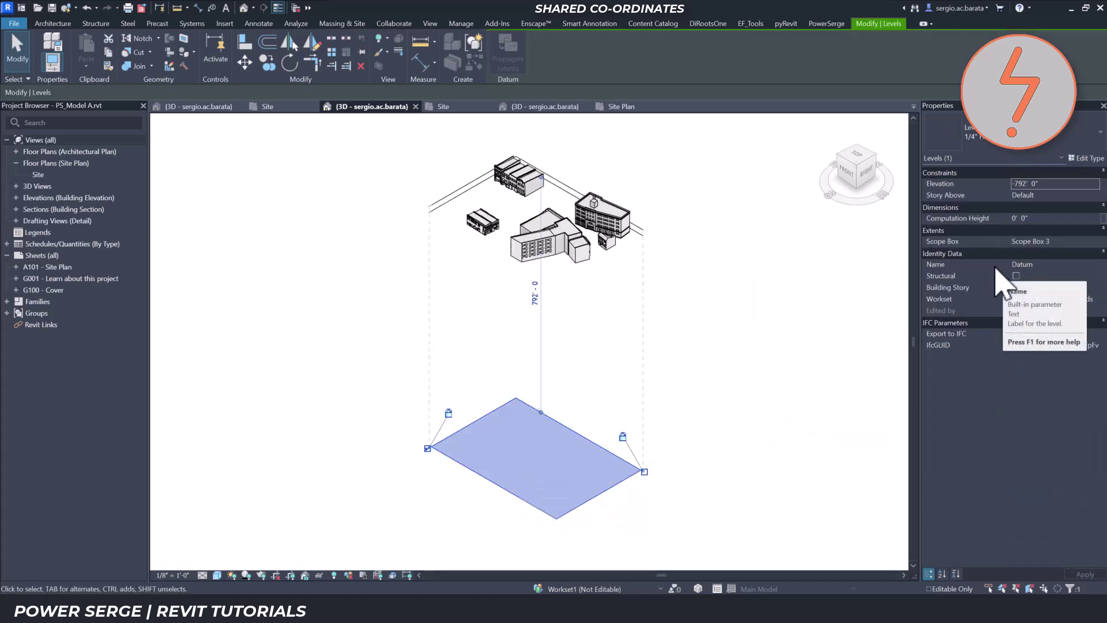
pyautogui.click(801, 237)
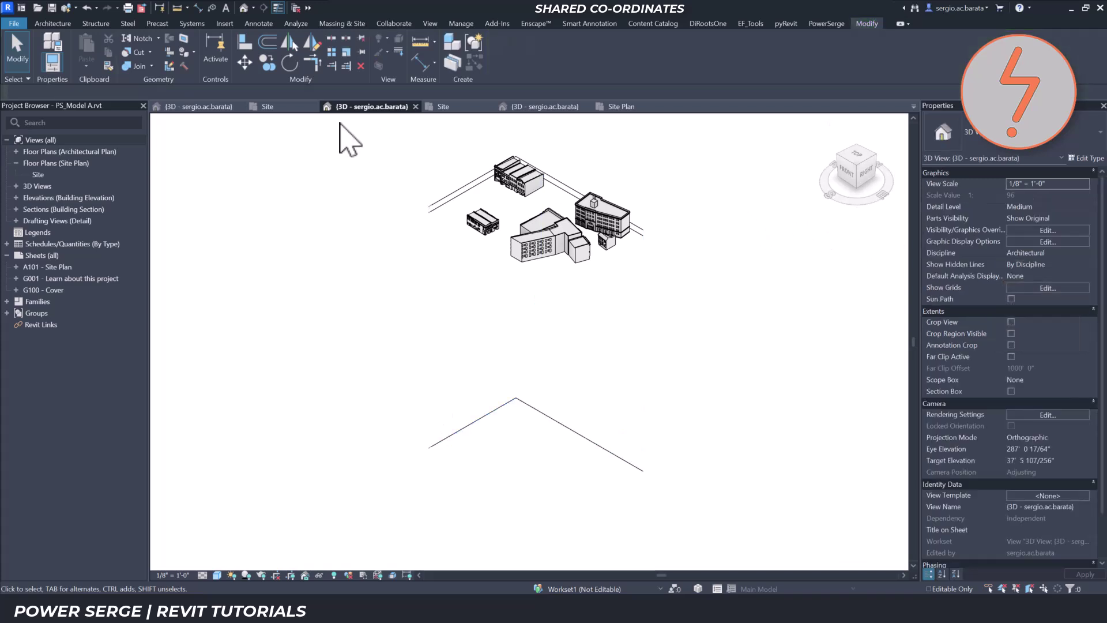
# Step: Compare the survey point locations in the site plans of PS_Site, PS_Model A and PS_Model B
pyautogui.click(275, 110)
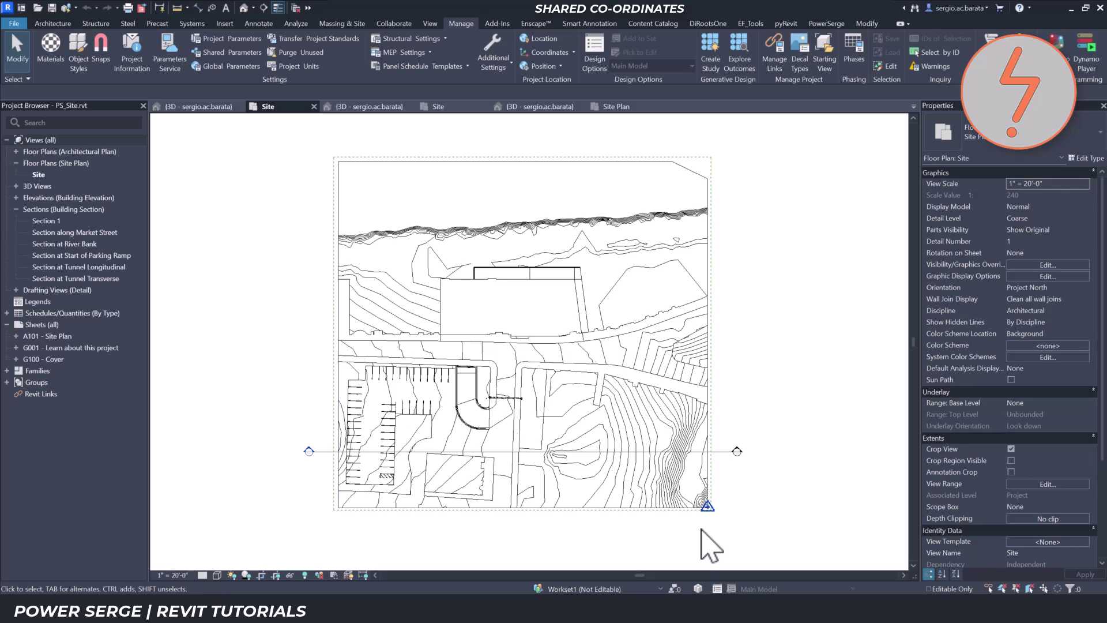
pyautogui.click(453, 107)
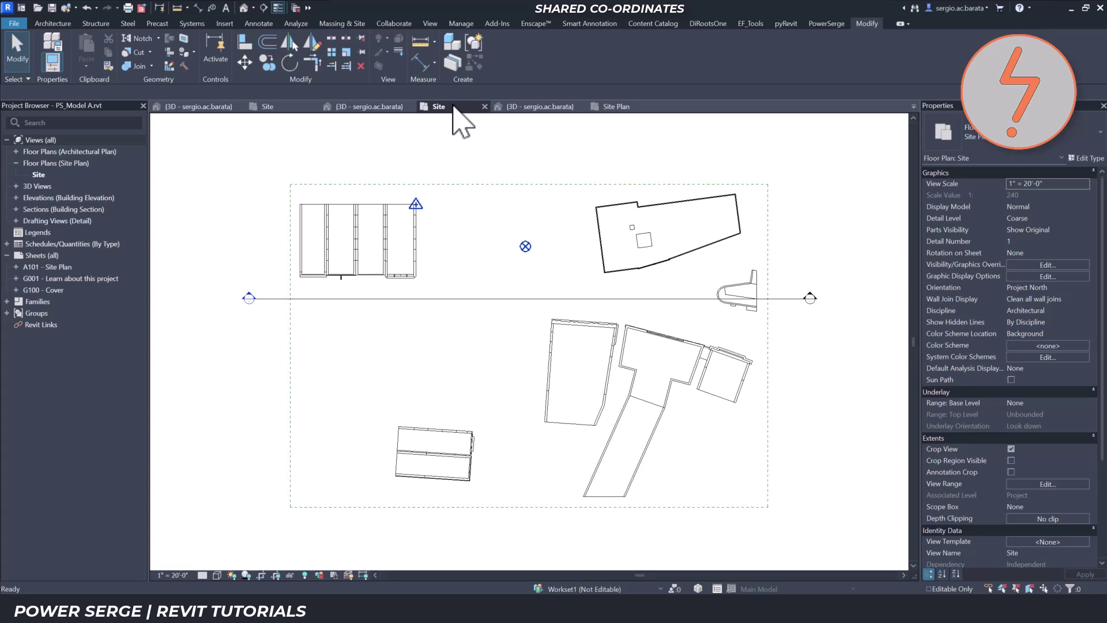
pyautogui.click(617, 107)
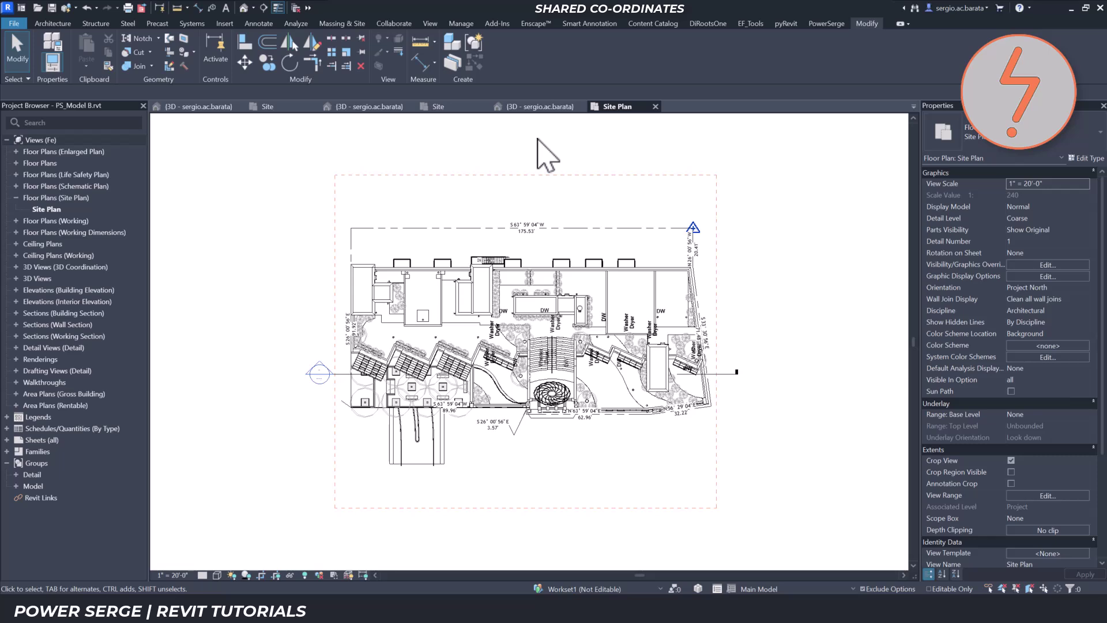
# Step: Close all inactive views and the PS_Model B site plan
pyautogui.click(295, 8)
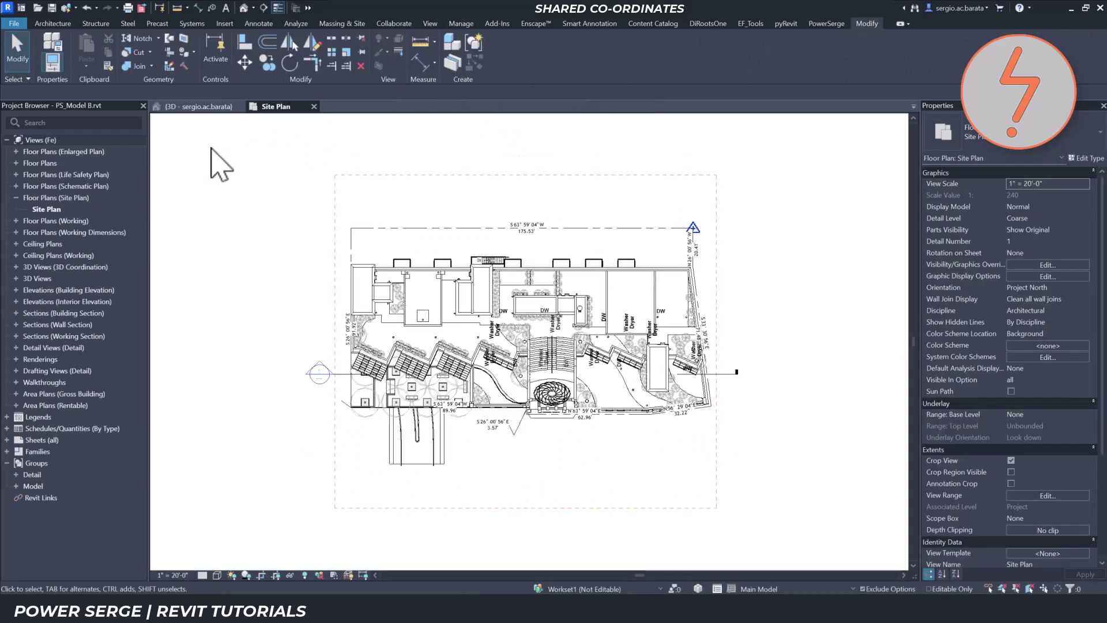
pyautogui.click(314, 106)
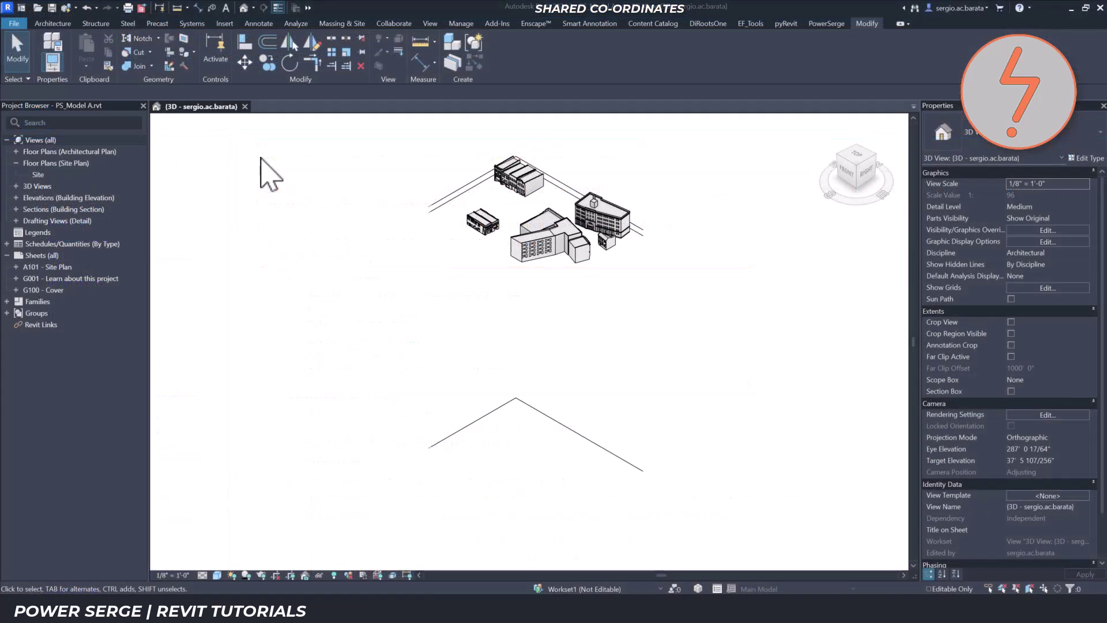
# Step: Duplicate the Default Site of PS_Model A as Building A and make it the current site
pyautogui.rightClick(426, 346)
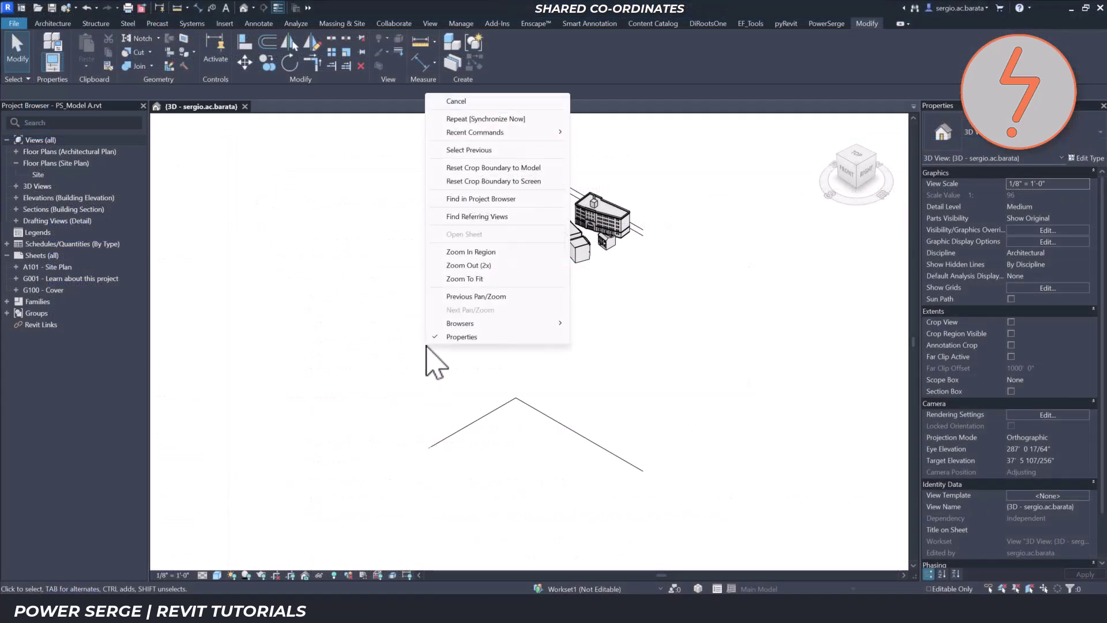
pyautogui.click(440, 298)
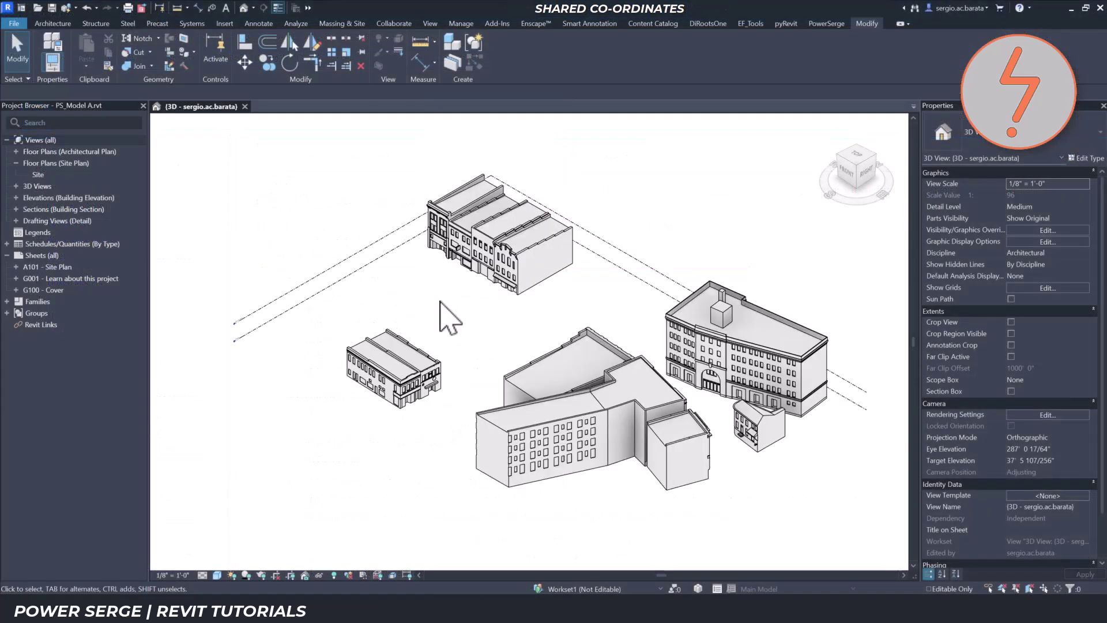
pyautogui.click(460, 23)
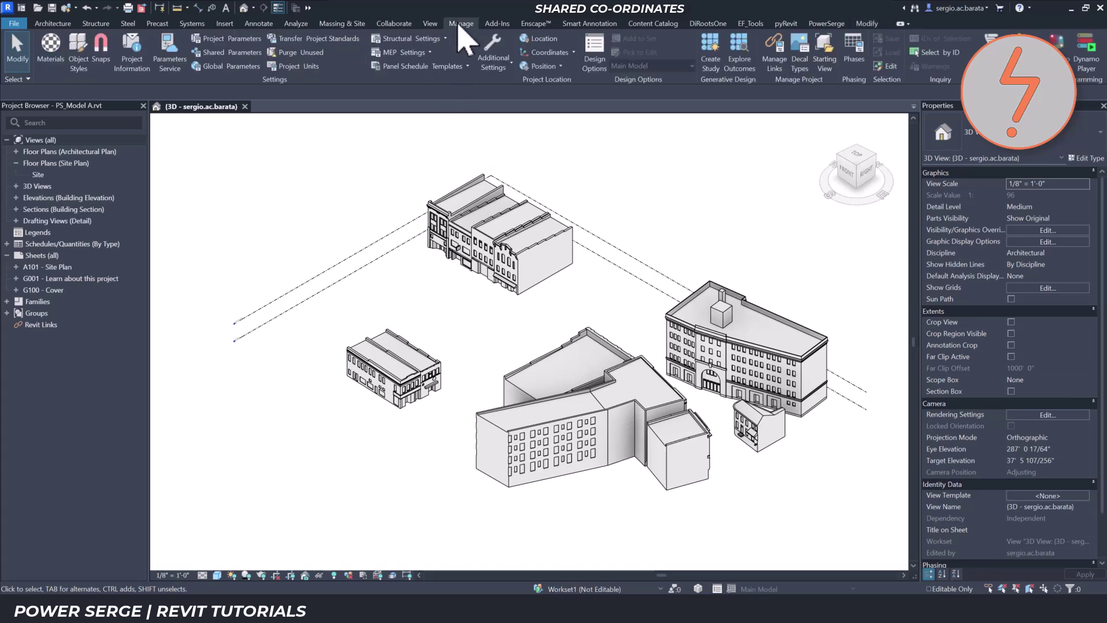
pyautogui.click(527, 39)
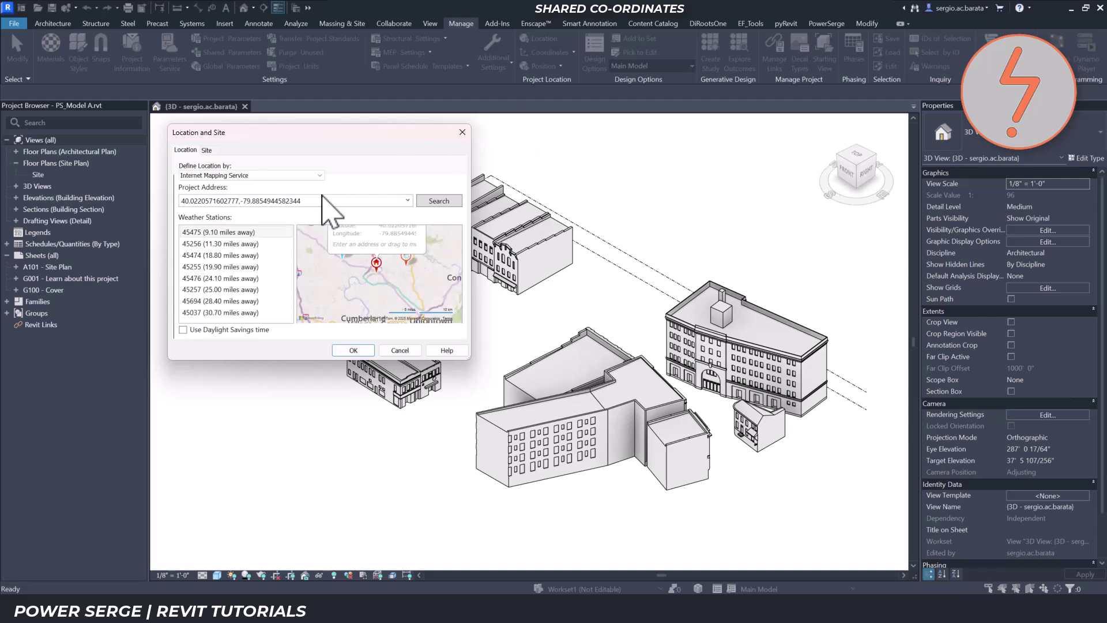
pyautogui.click(207, 150)
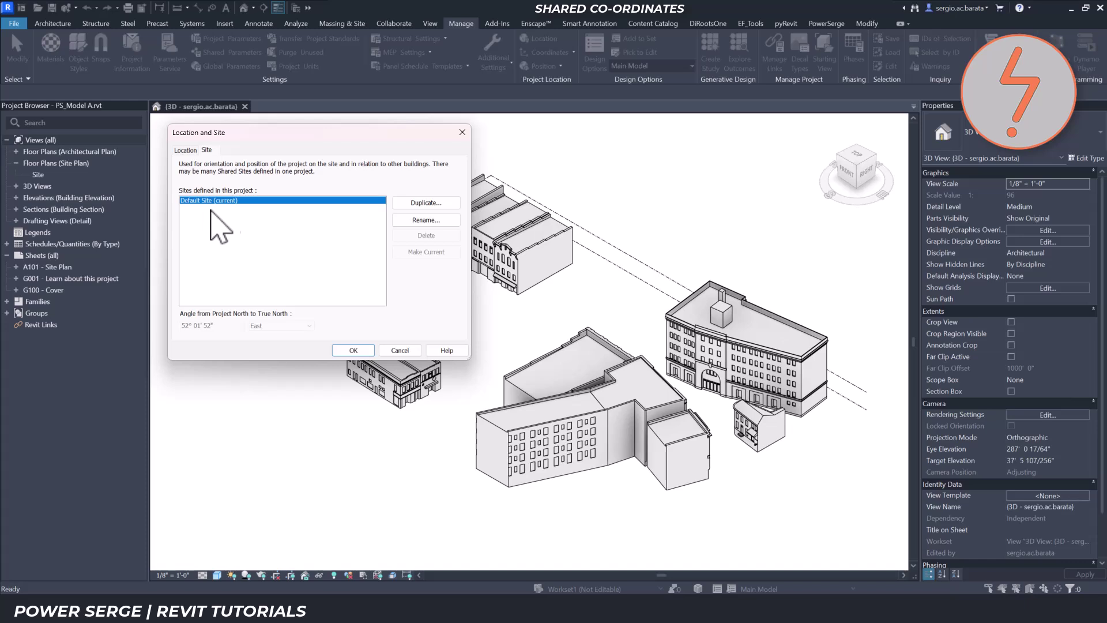
pyautogui.click(425, 203)
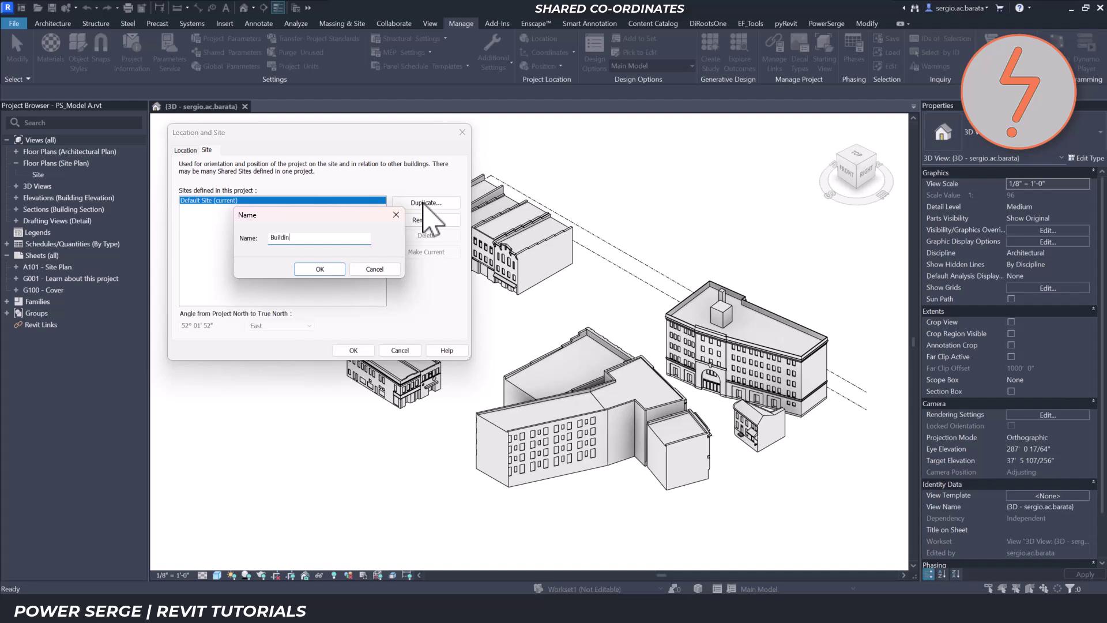
pyautogui.write('Building A')
pyautogui.click(320, 269)
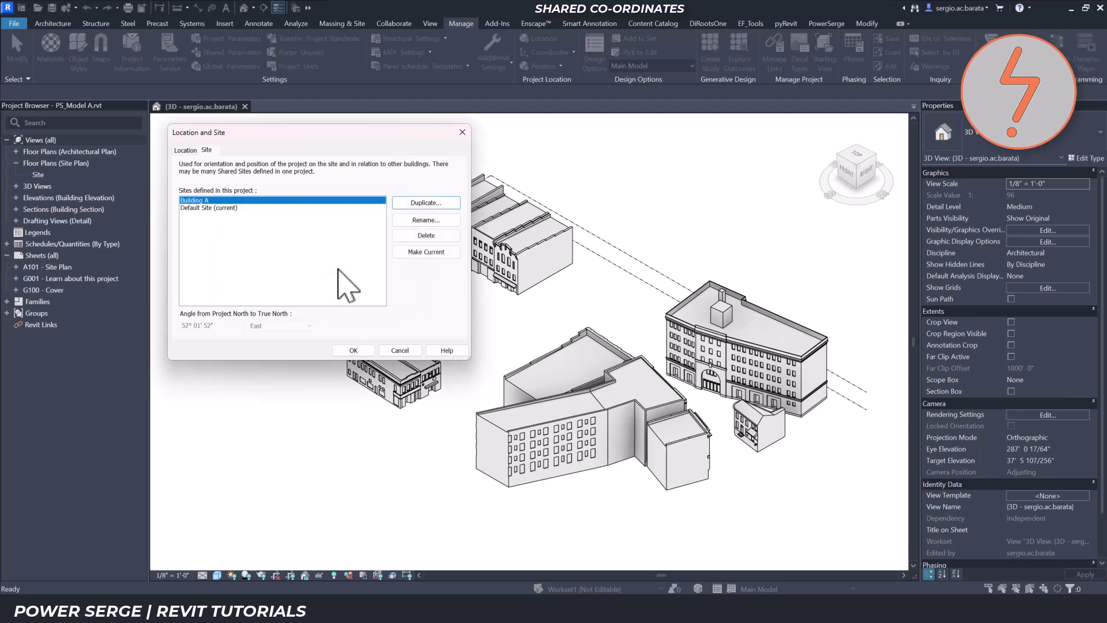
pyautogui.click(409, 254)
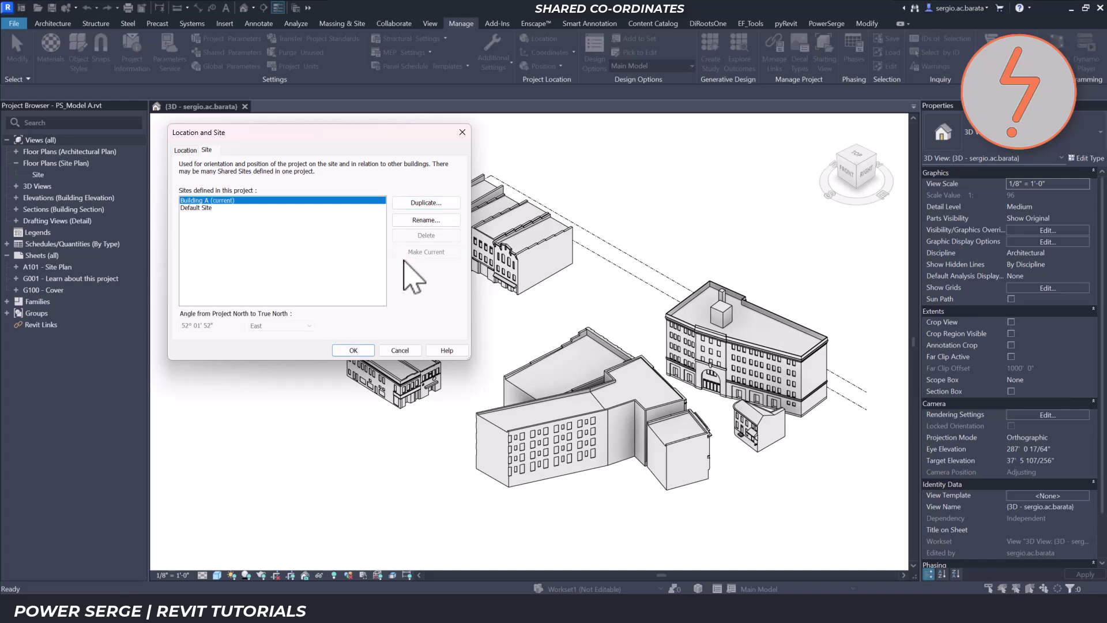
pyautogui.click(353, 350)
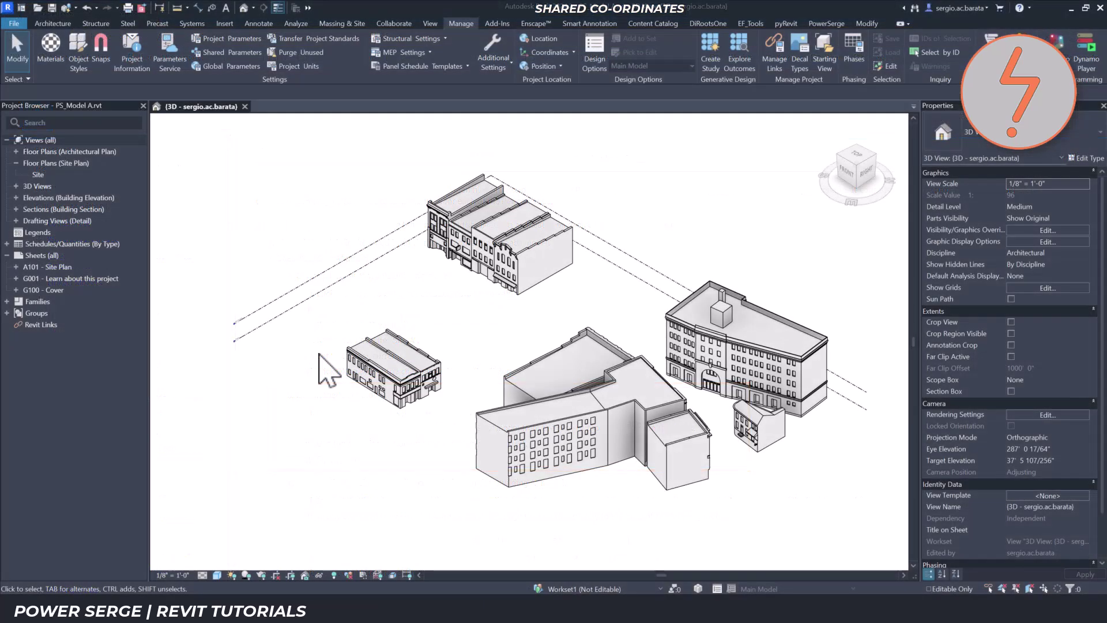
# Step: Link PS_Site.rvt from the 01 - Site project folder into PS_Model A with Auto - Center to Center positioning
pyautogui.click(225, 23)
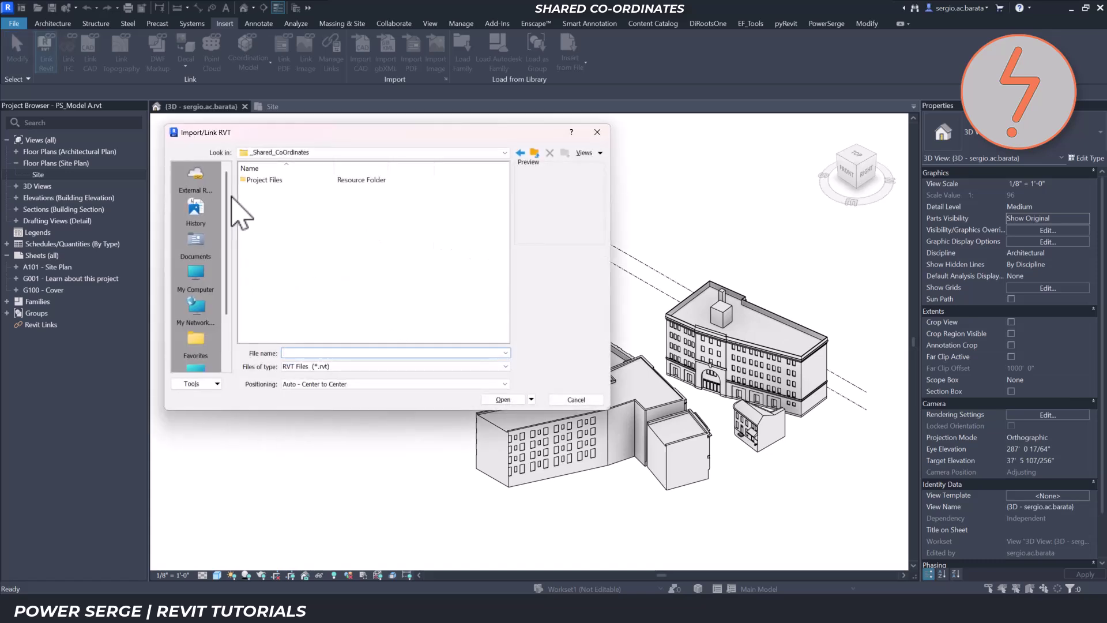
pyautogui.click(259, 180)
pyautogui.doubleClick(259, 180)
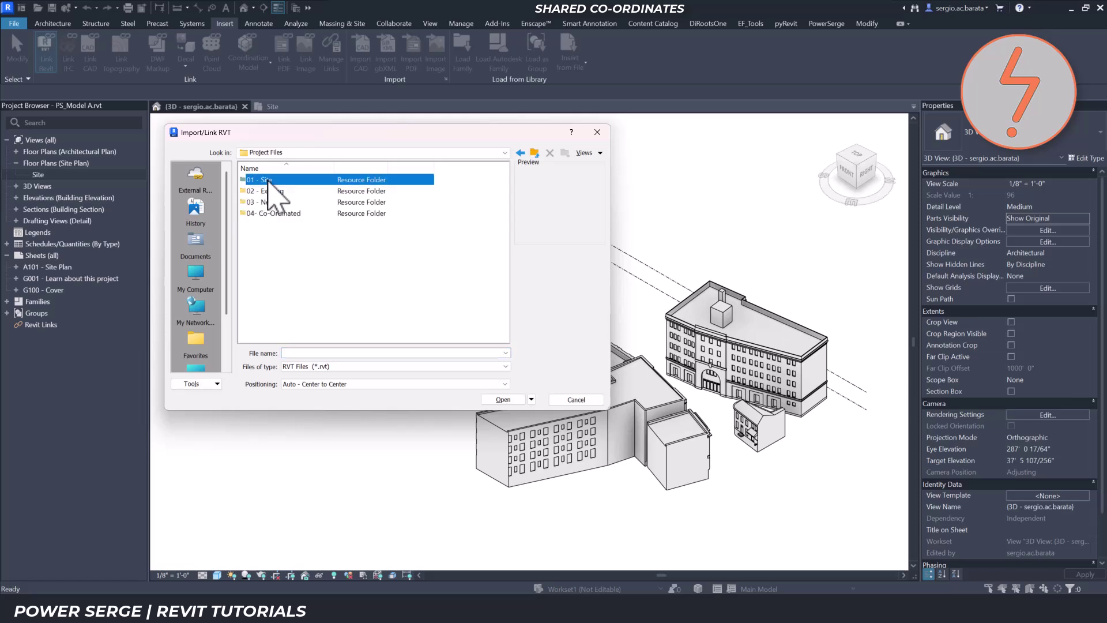
pyautogui.doubleClick(268, 181)
pyautogui.click(268, 180)
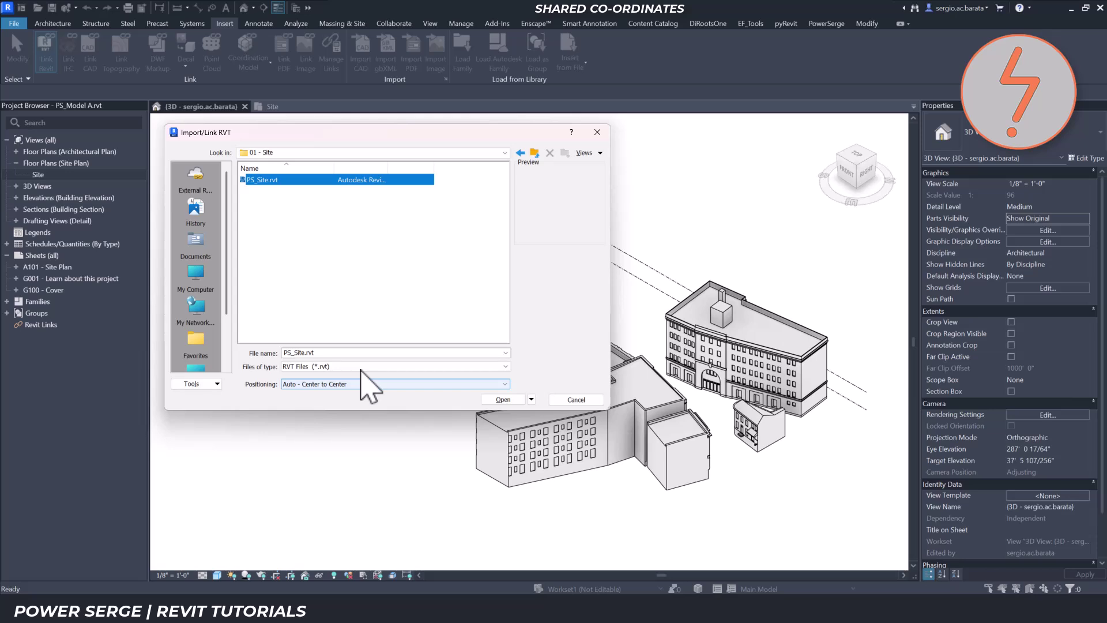
pyautogui.click(501, 399)
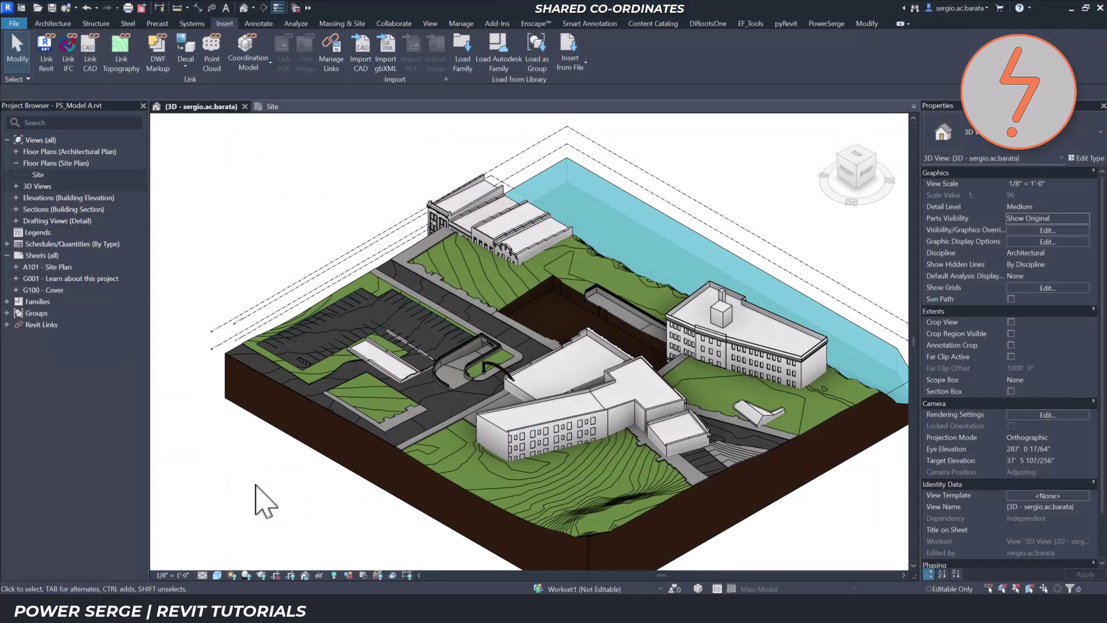
# Step: In the Site plan, align the linked site's upper excavation edge with the upper wall line of the northwest row building
pyautogui.doubleClick(69, 175)
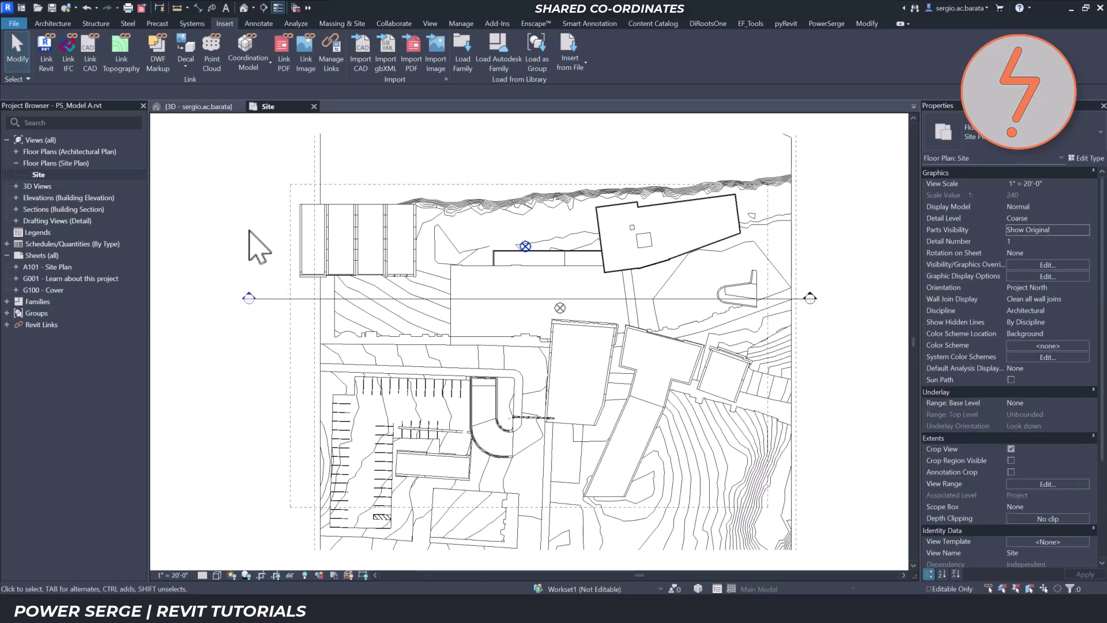
pyautogui.rightClick(249, 231)
pyautogui.click(284, 358)
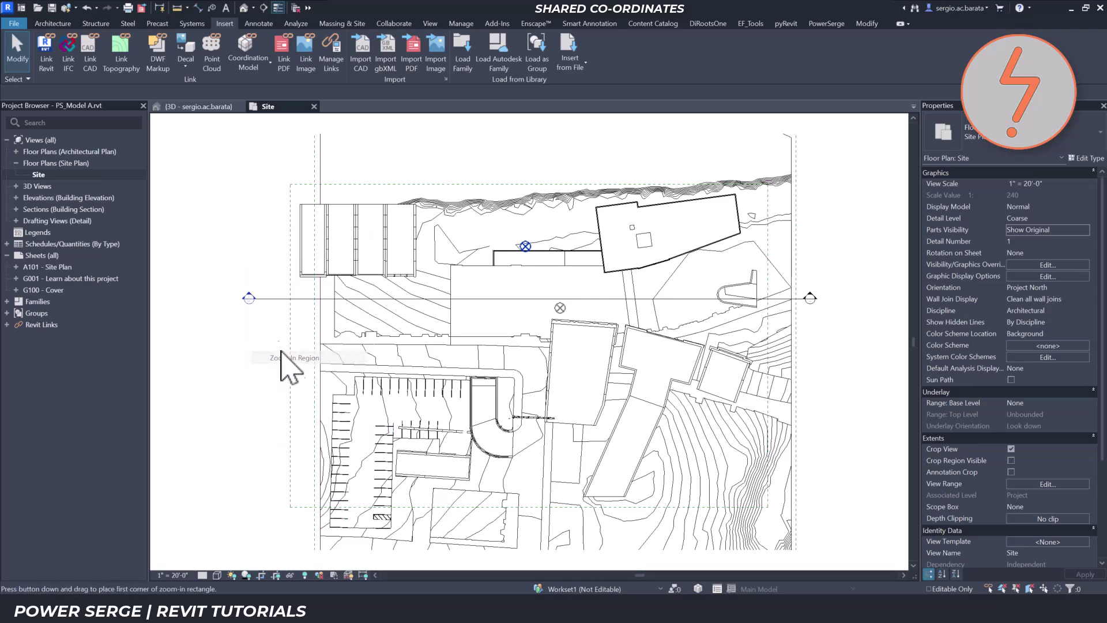
pyautogui.moveTo(227, 162); pyautogui.dragTo(484, 326)
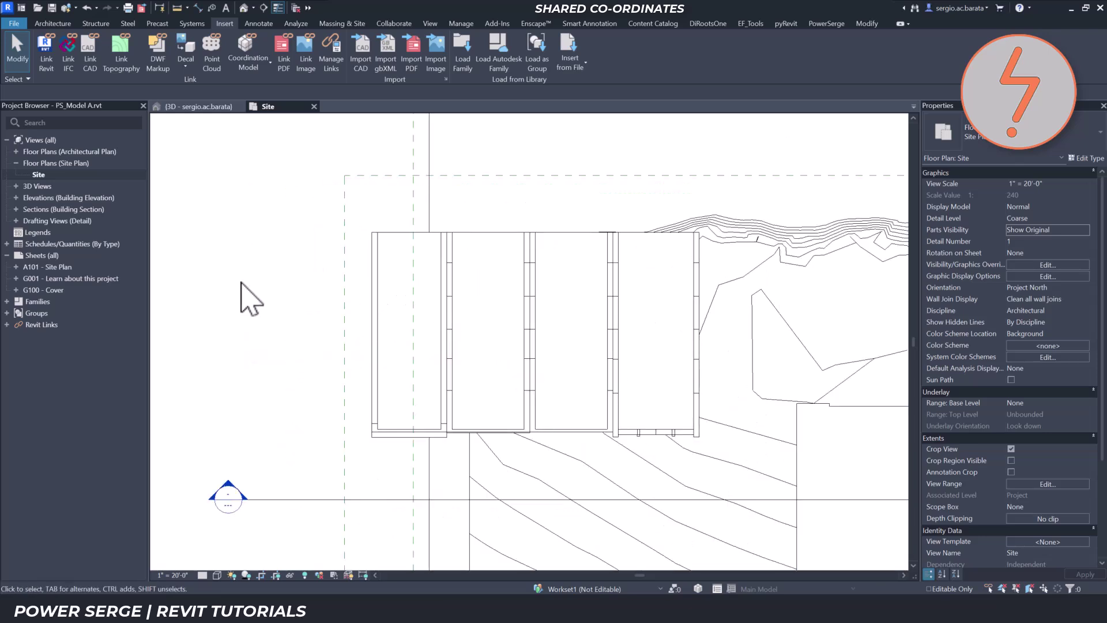
pyautogui.press('Escape')
pyautogui.press('a')
pyautogui.press('l')
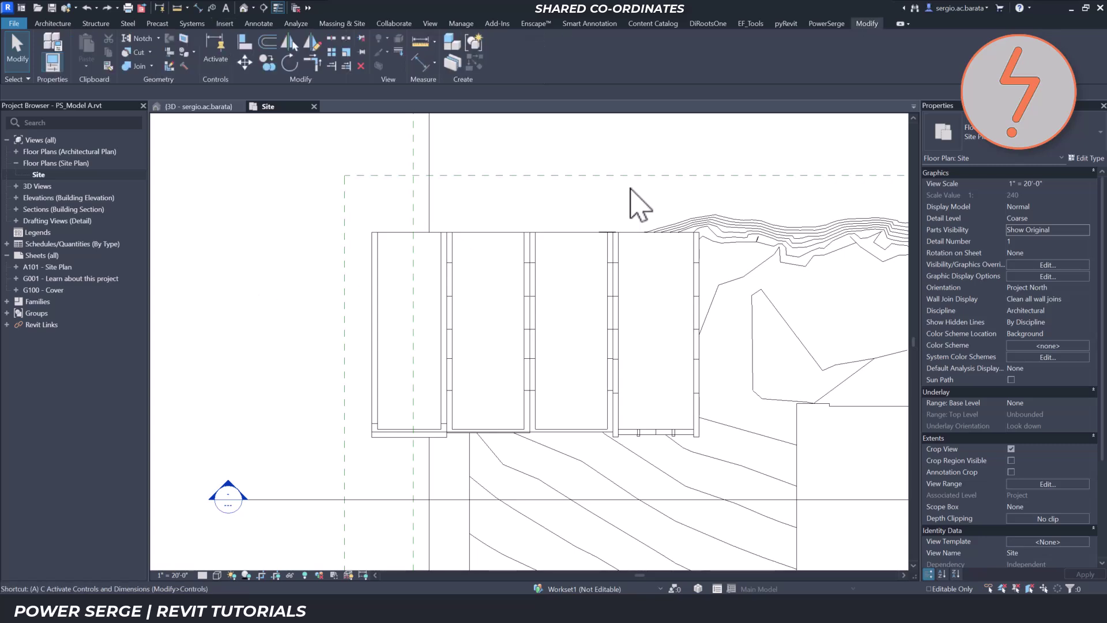
pyautogui.click(686, 231)
pyautogui.click(815, 406)
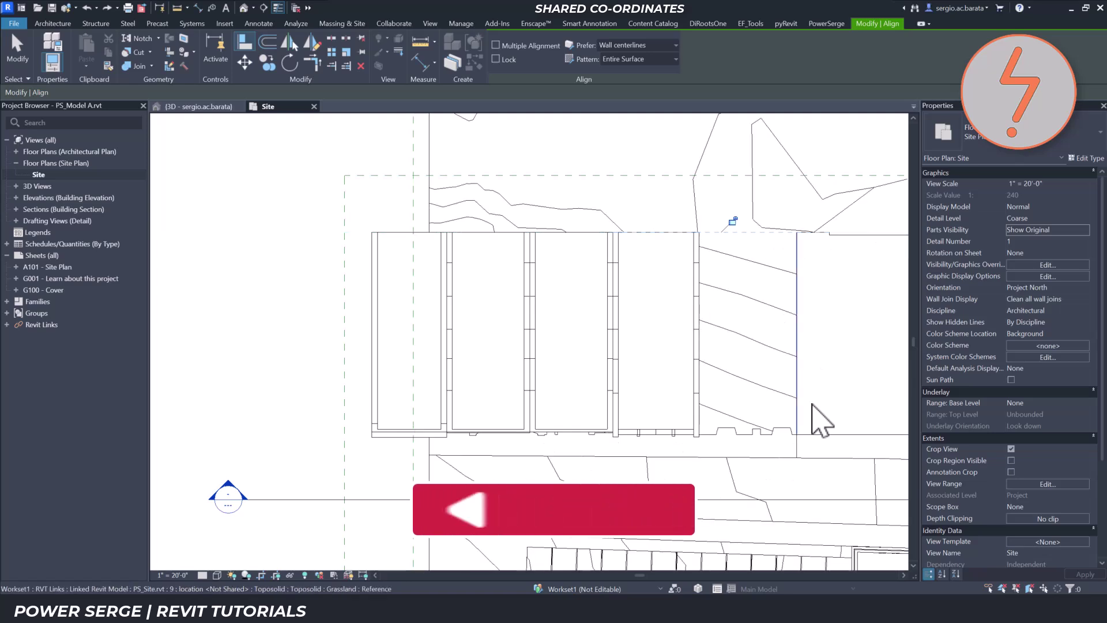
# Step: Align the linked site's west excavation edge with the east wall of the northwest row building
pyautogui.click(705, 241)
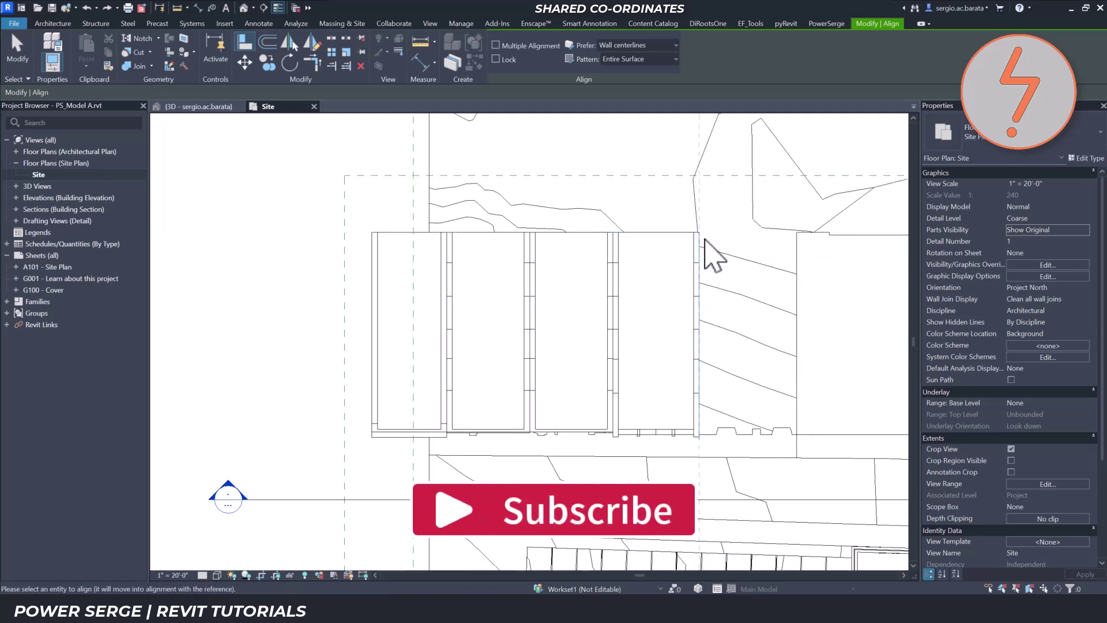
pyautogui.click(797, 263)
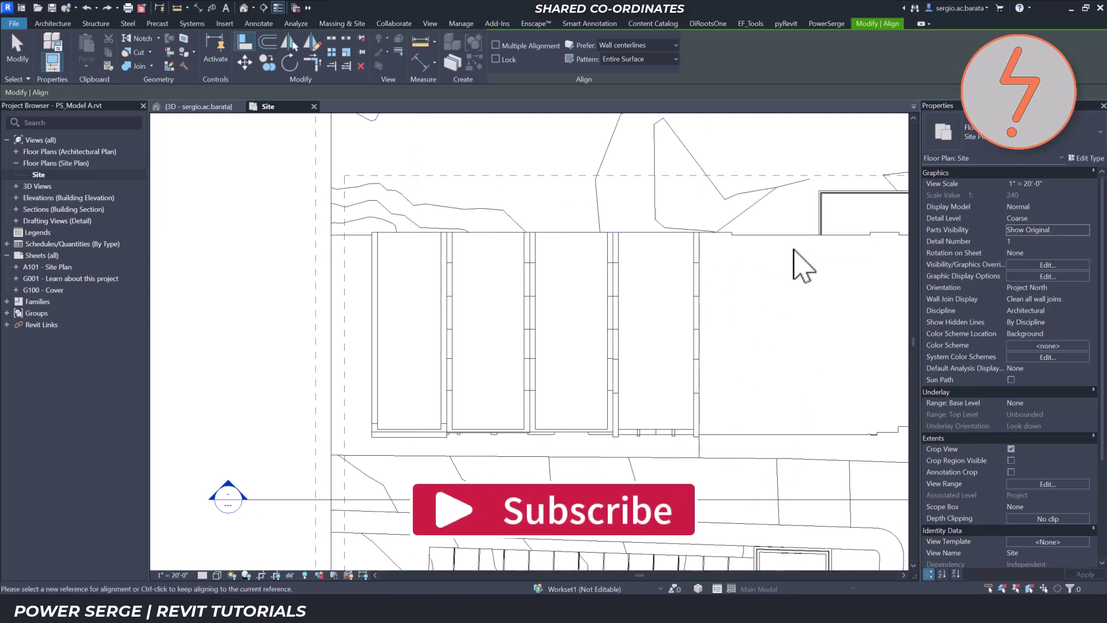
pyautogui.press('Escape')
# Step: Open the Section 1 view from its section line in the site plan, showing the upper level heads up close
pyautogui.rightClick(273, 499)
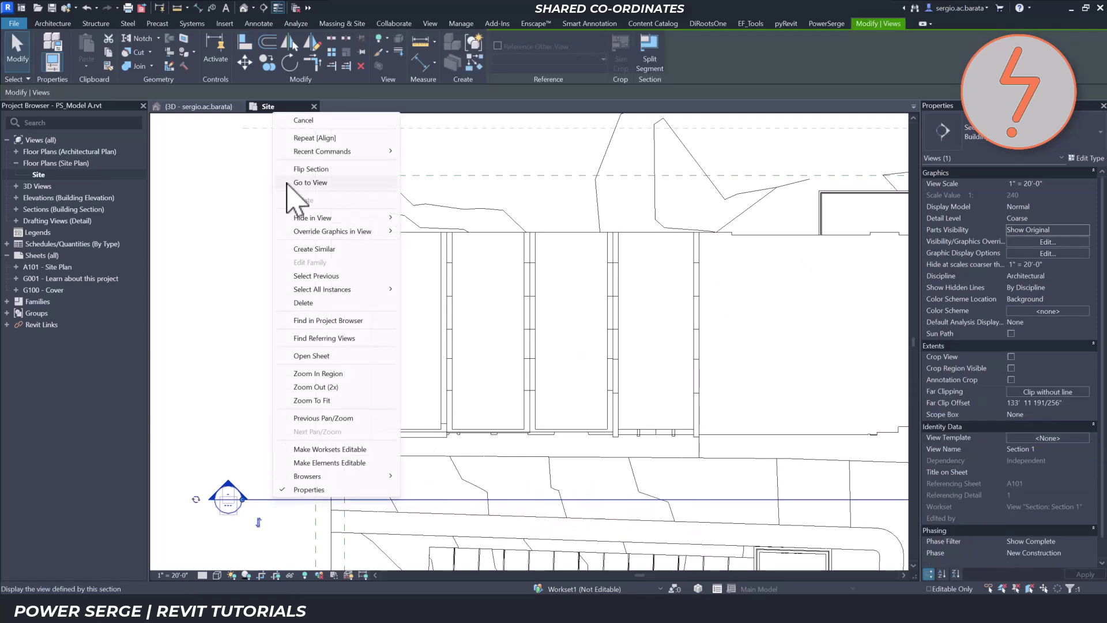
pyautogui.click(305, 182)
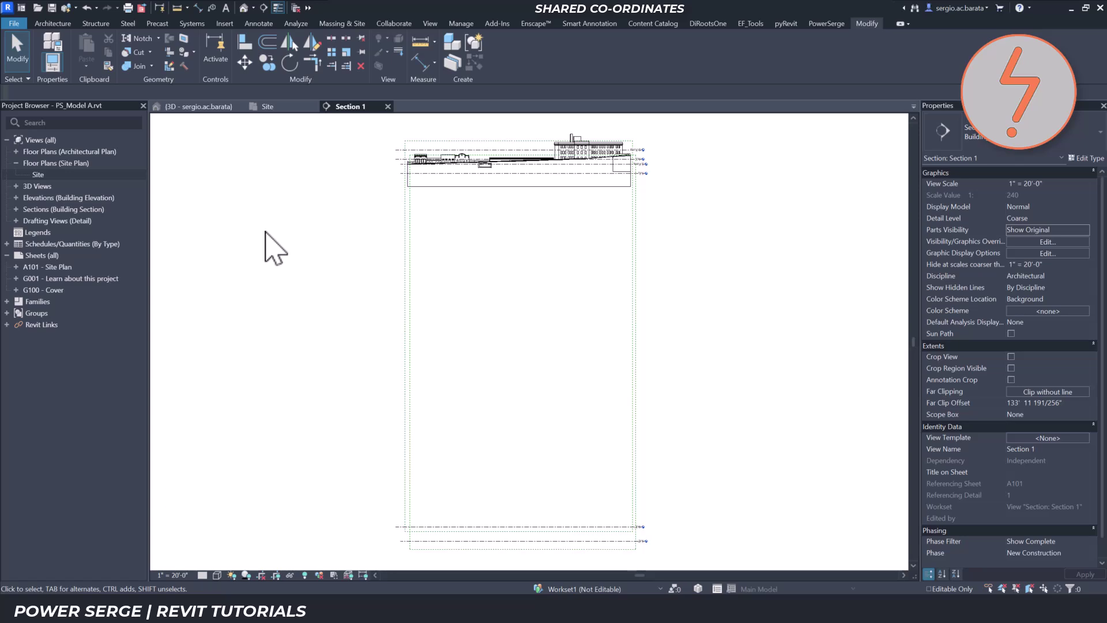
pyautogui.rightClick(265, 232)
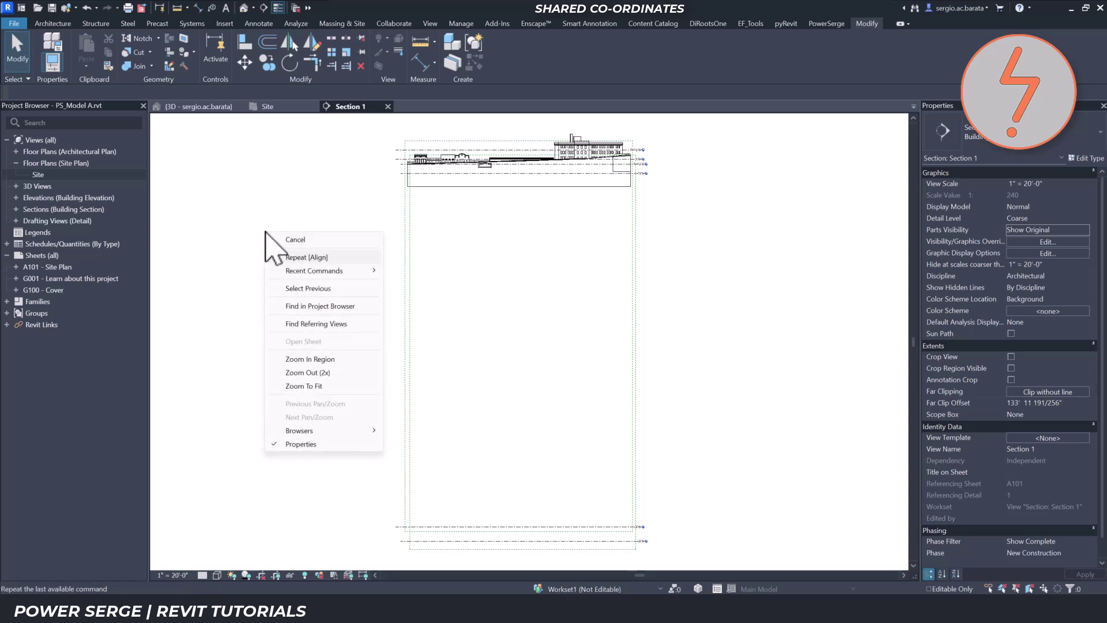
pyautogui.click(332, 359)
pyautogui.moveTo(529, 114); pyautogui.dragTo(672, 213)
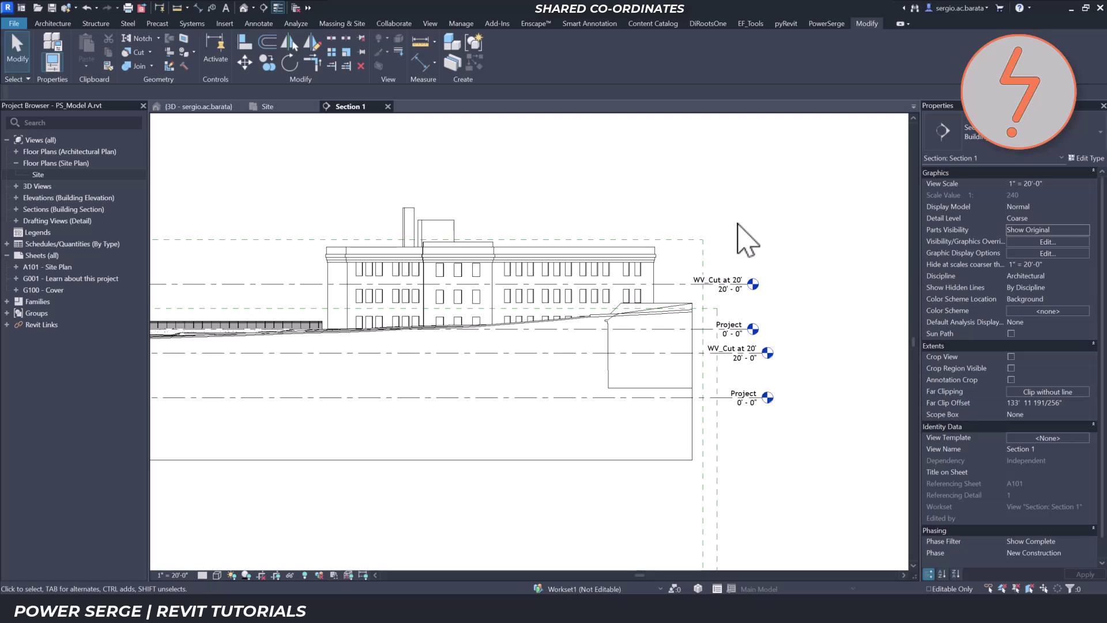
# Step: Select the PS_Site link instances visible in Section 1 to identify which levels belong to the linked site
pyautogui.click(6, 325)
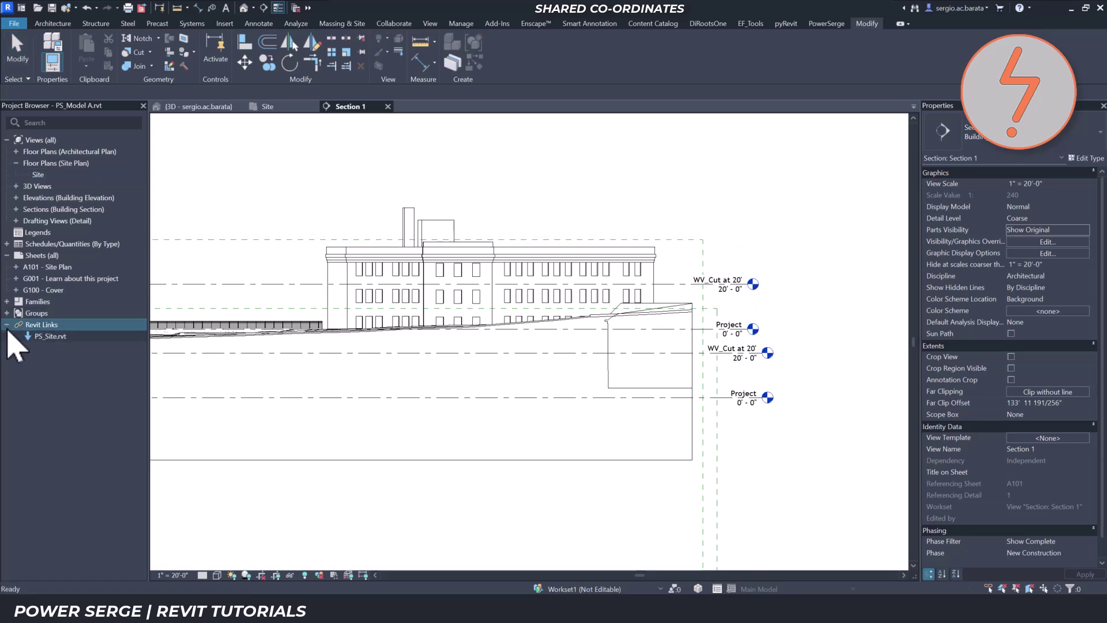
pyautogui.rightClick(59, 339)
pyautogui.moveTo(219, 489)
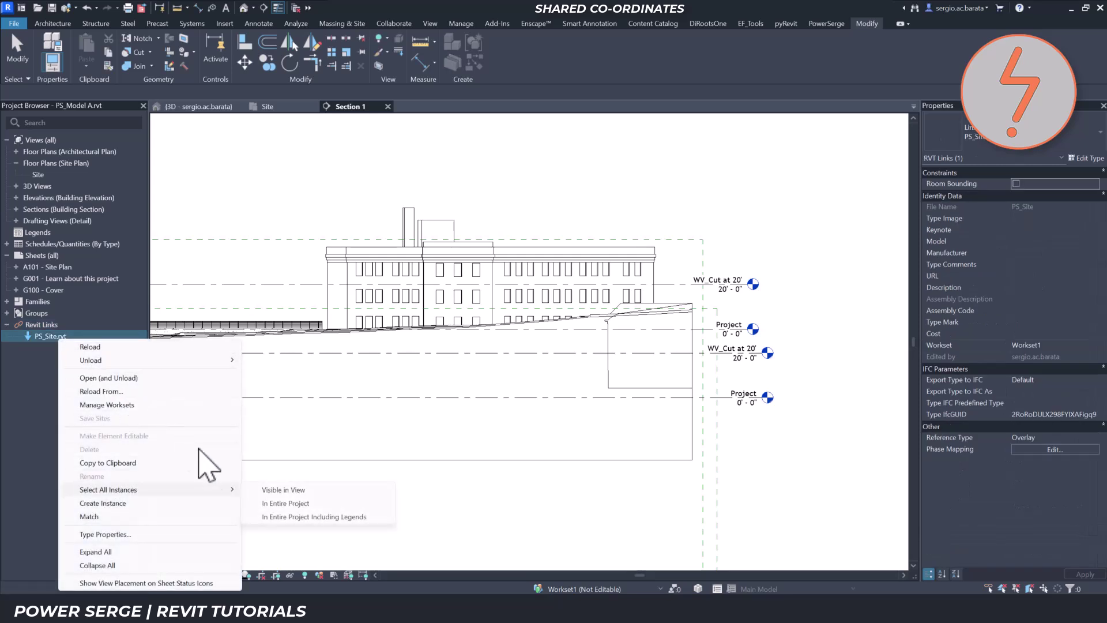
pyautogui.click(256, 491)
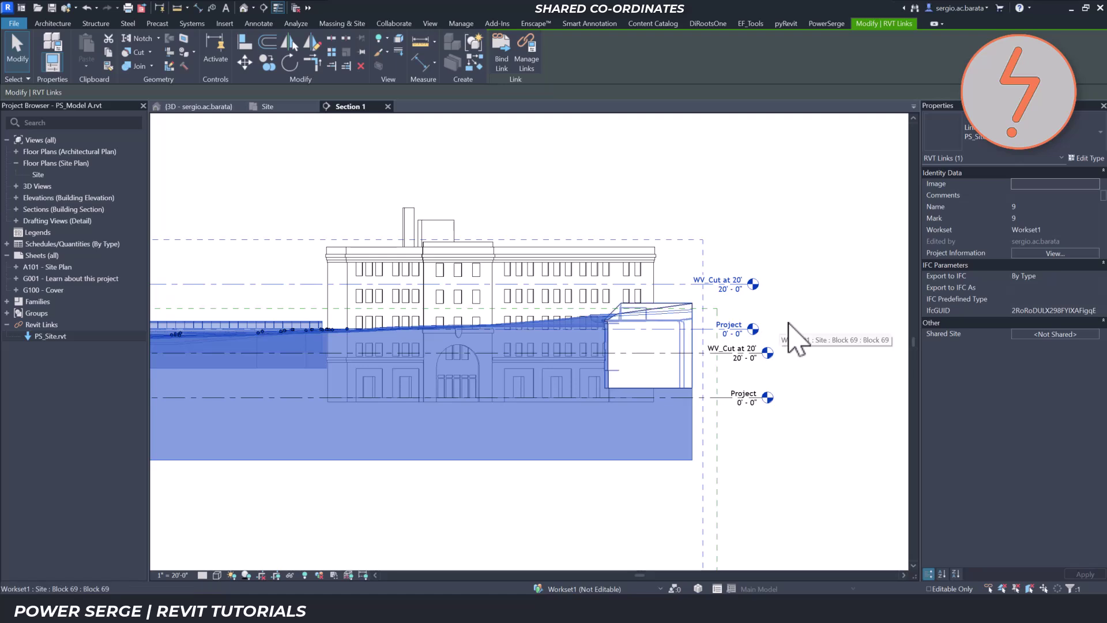
pyautogui.press('Escape')
# Step: Align the linked site's Project level with the host model's Project level in Section 1
pyautogui.press('a')
pyautogui.press('l')
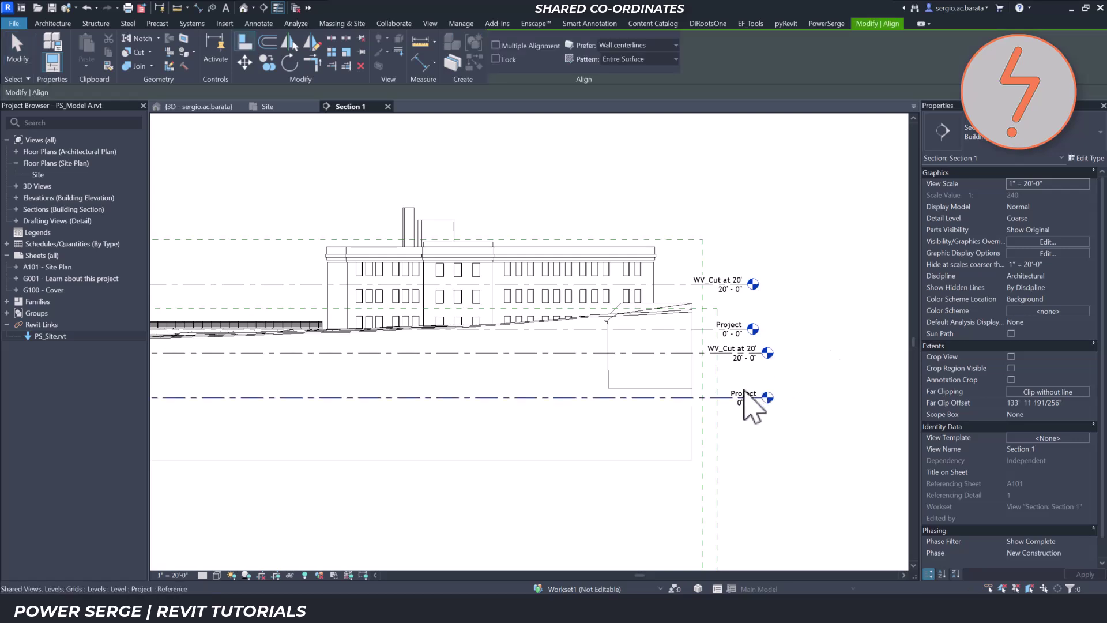
pyautogui.click(727, 397)
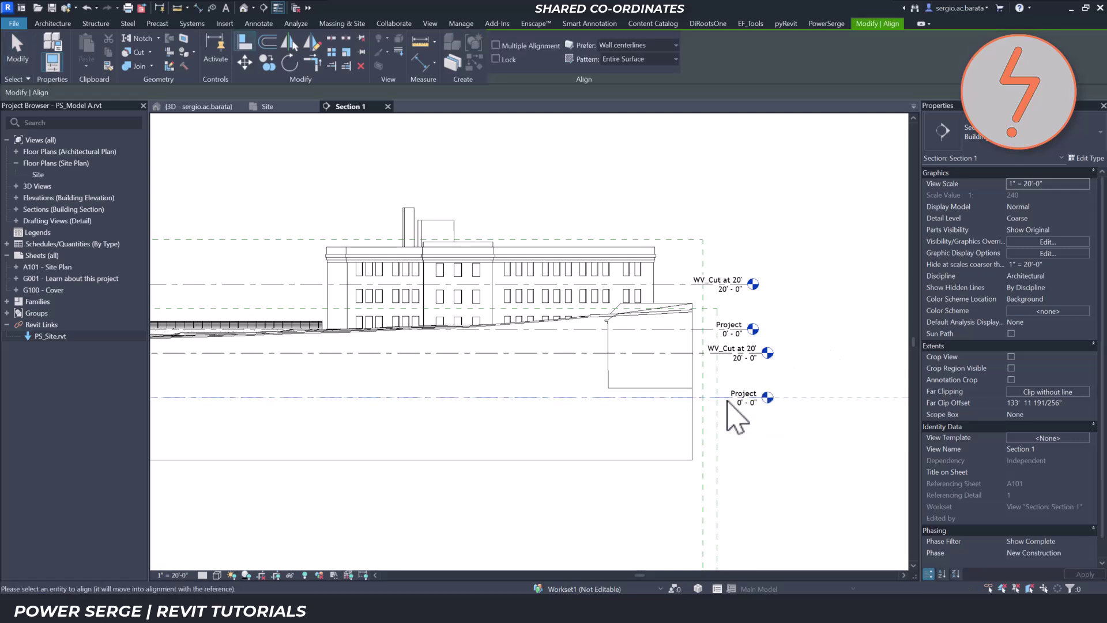
pyautogui.click(731, 339)
pyautogui.press('Escape')
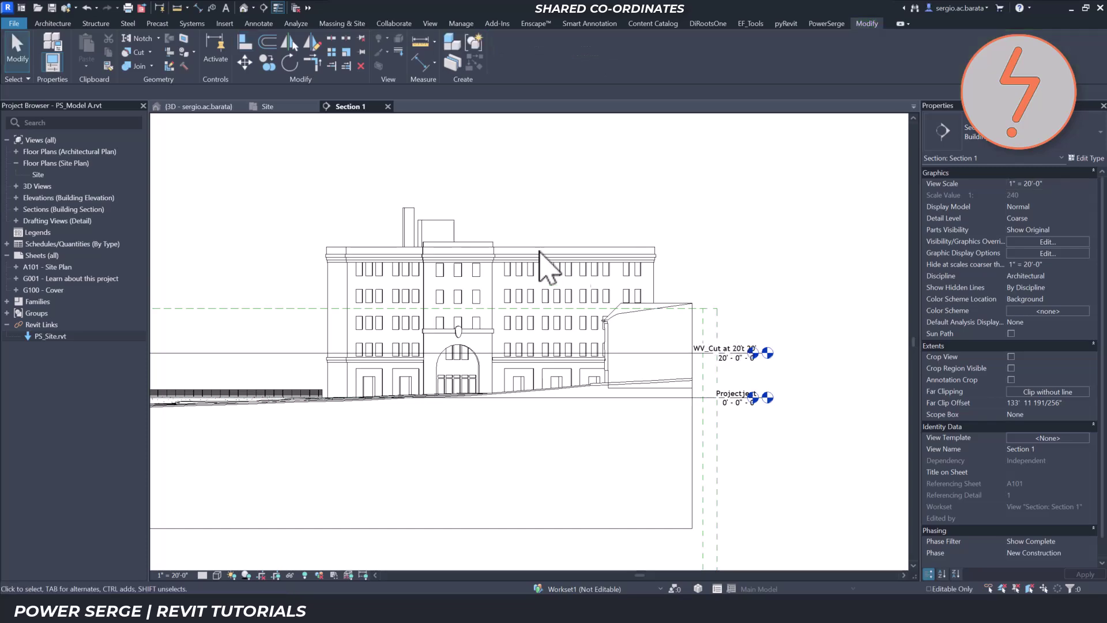
# Step: Acquire shared coordinates from the linked PS_Site model in the 3D view
pyautogui.click(215, 108)
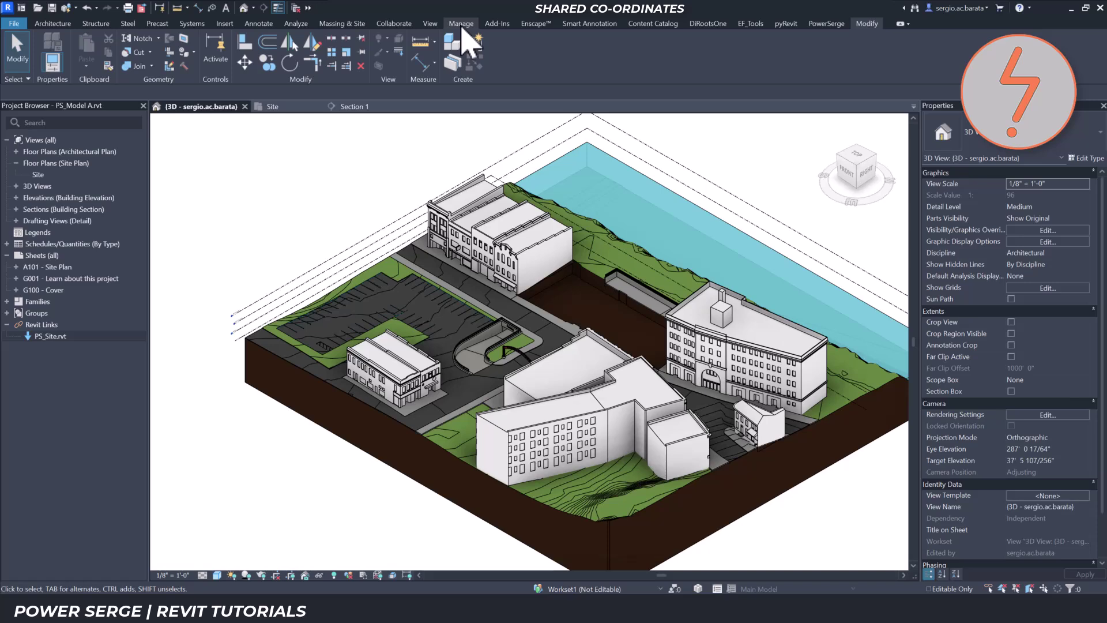
pyautogui.click(461, 29)
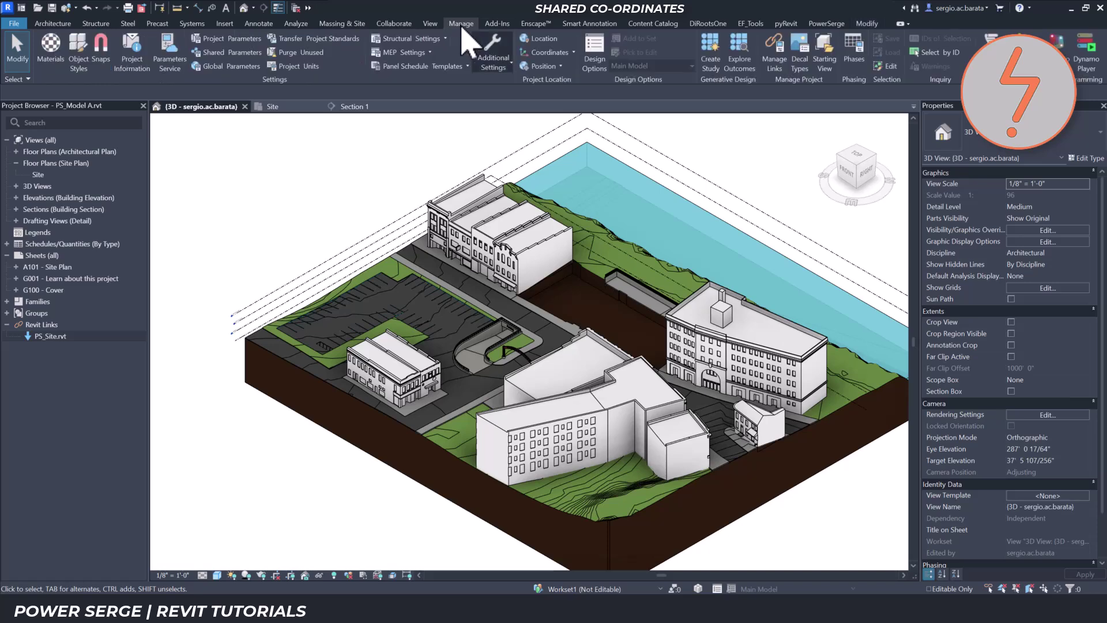
pyautogui.click(549, 53)
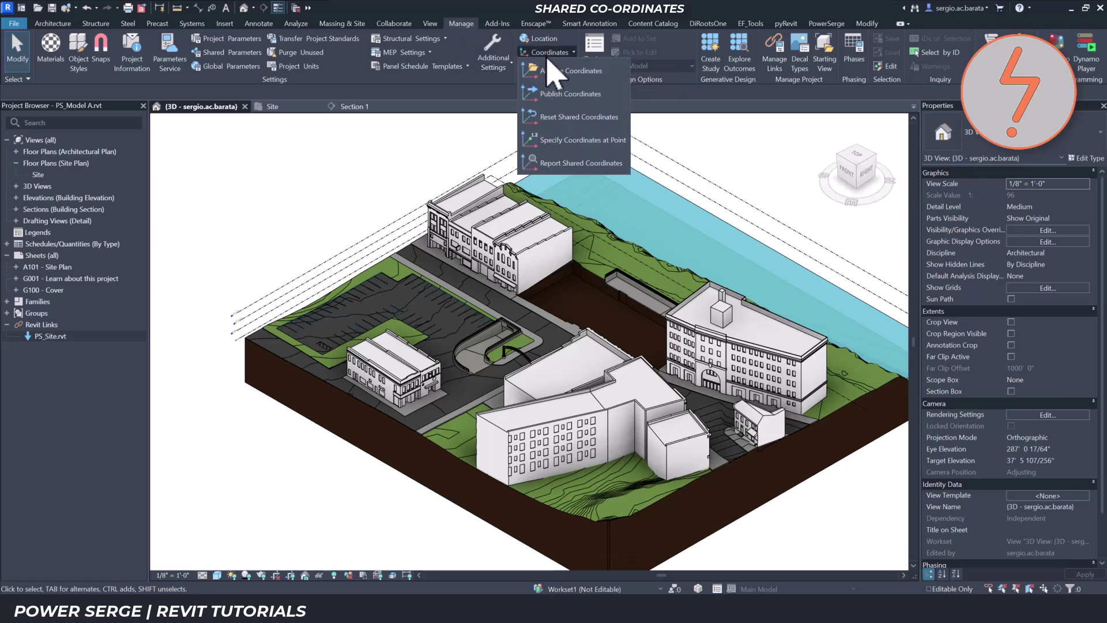
pyautogui.click(551, 70)
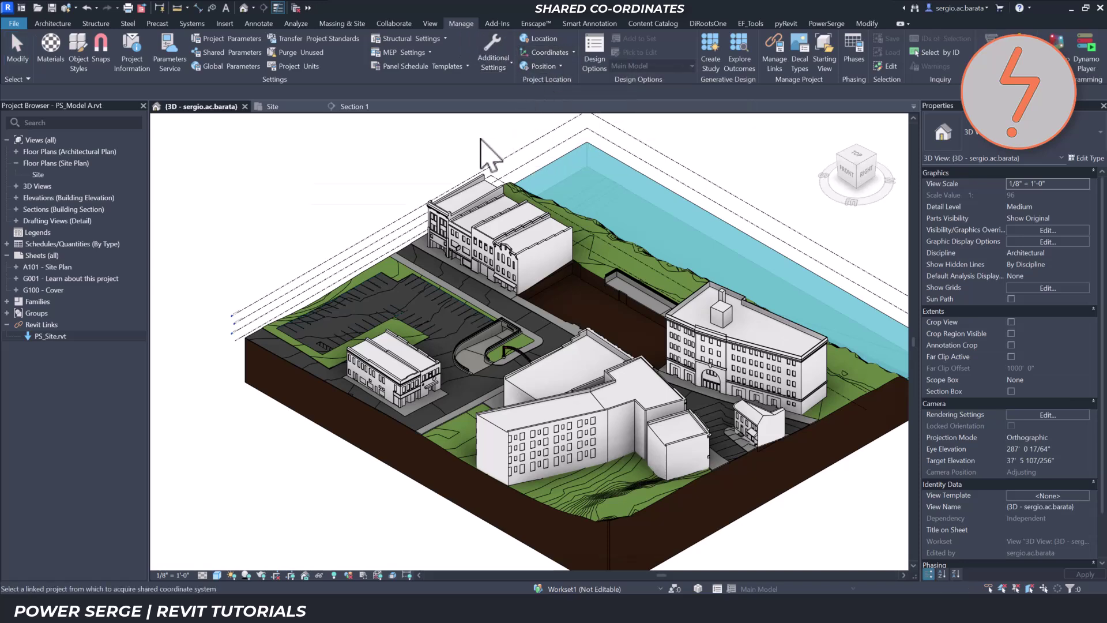
pyautogui.click(325, 315)
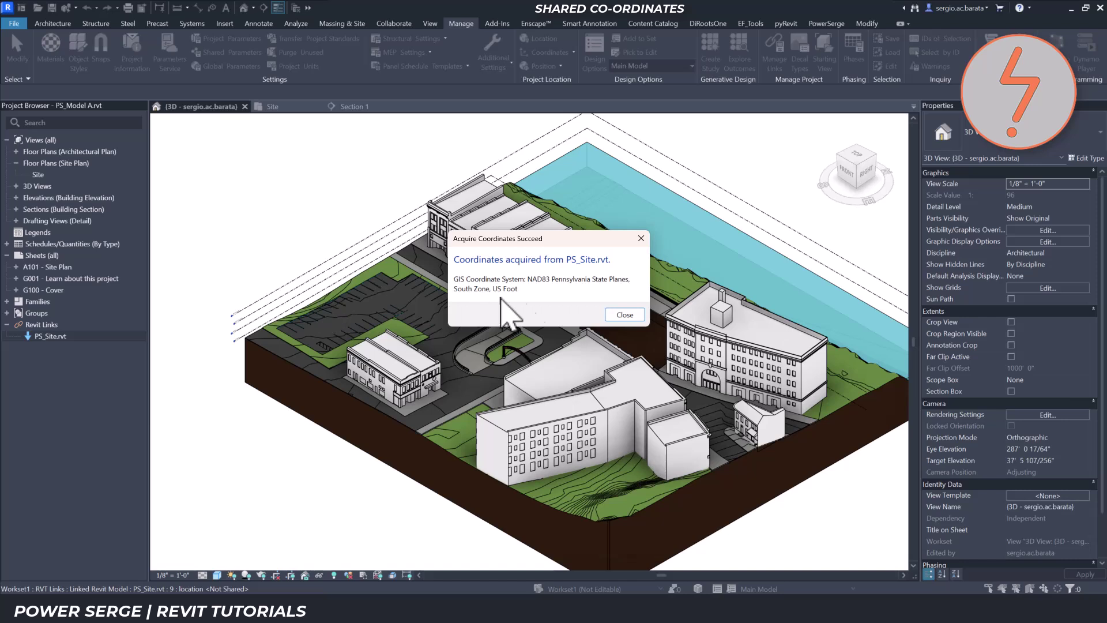
pyautogui.click(625, 315)
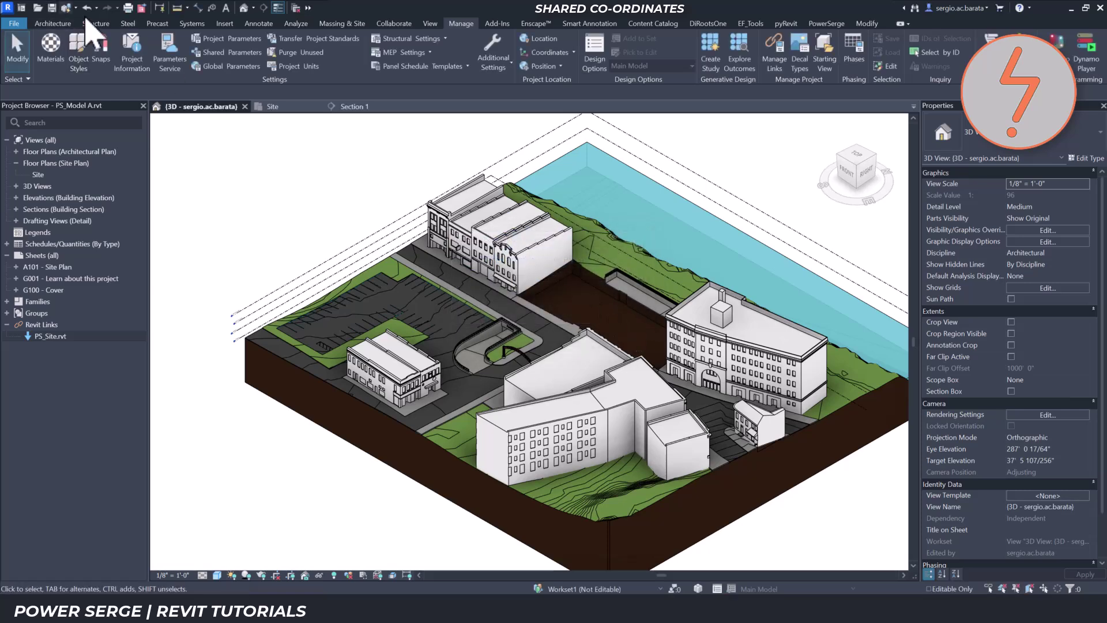
# Step: Synchronize PS_Model A with the central model and close it
pyautogui.click(69, 11)
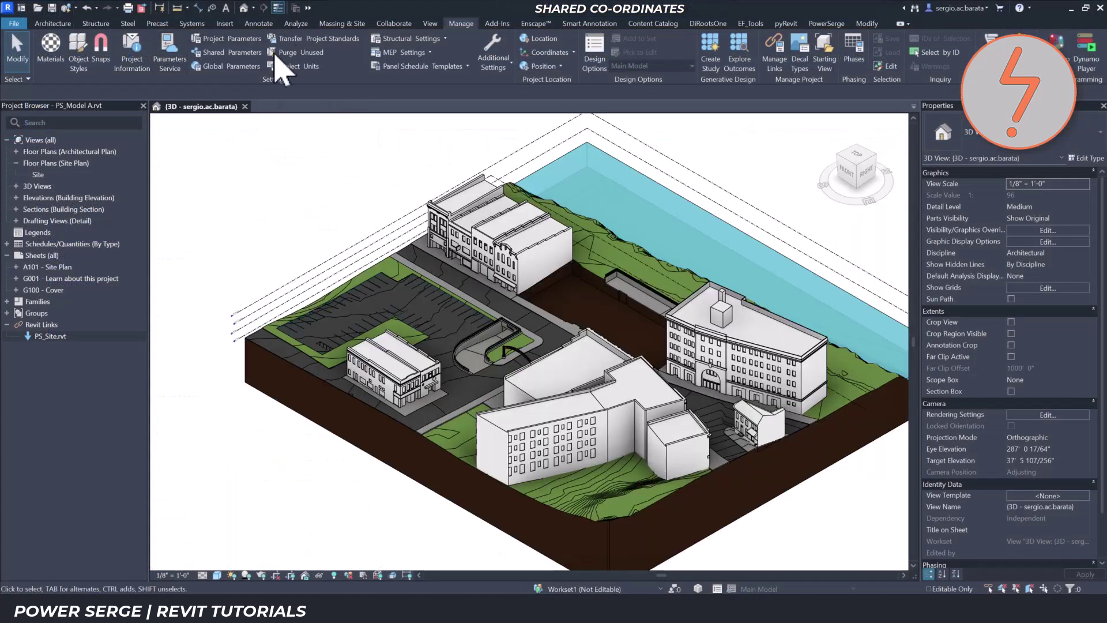
pyautogui.click(245, 107)
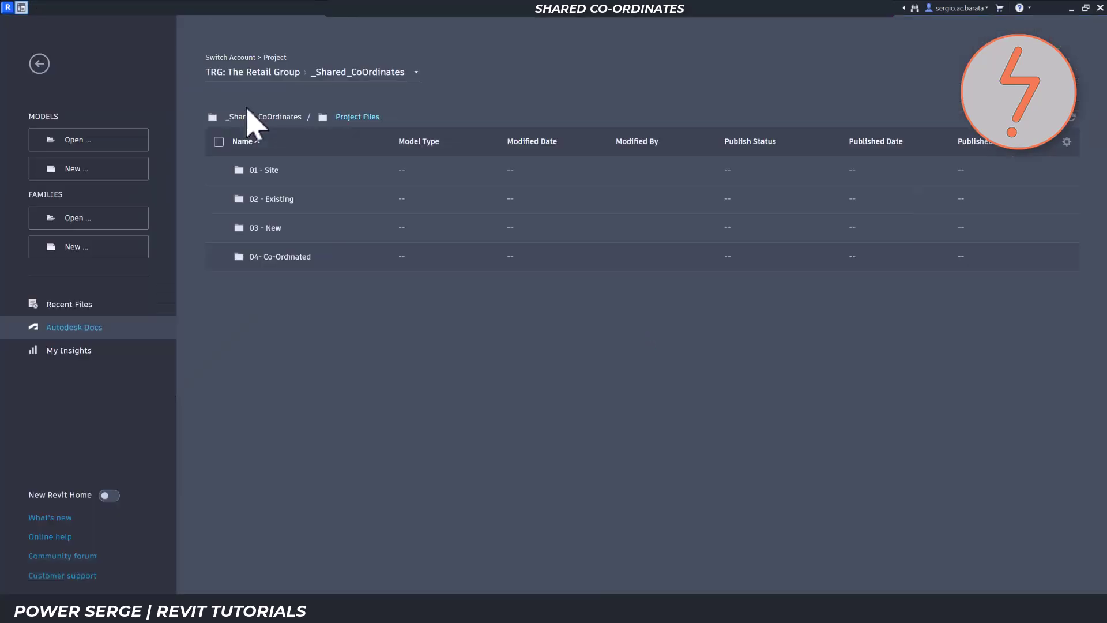
# Step: Open PS_Model B from the 03 - New project folder and show its Site Plan view
pyautogui.click(270, 229)
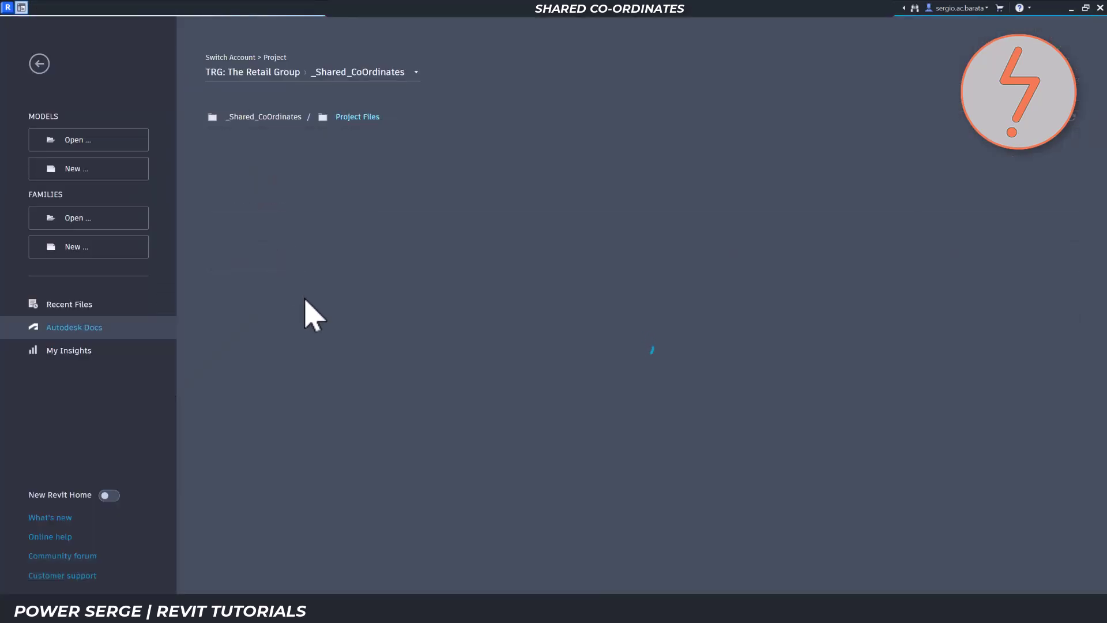
pyautogui.click(276, 173)
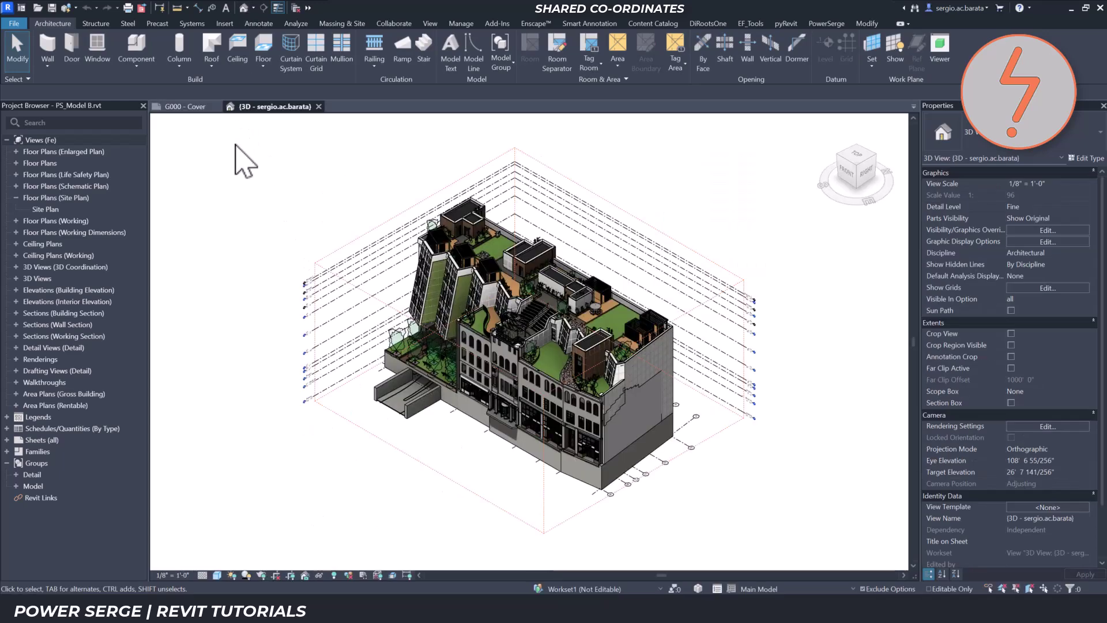
pyautogui.doubleClick(35, 210)
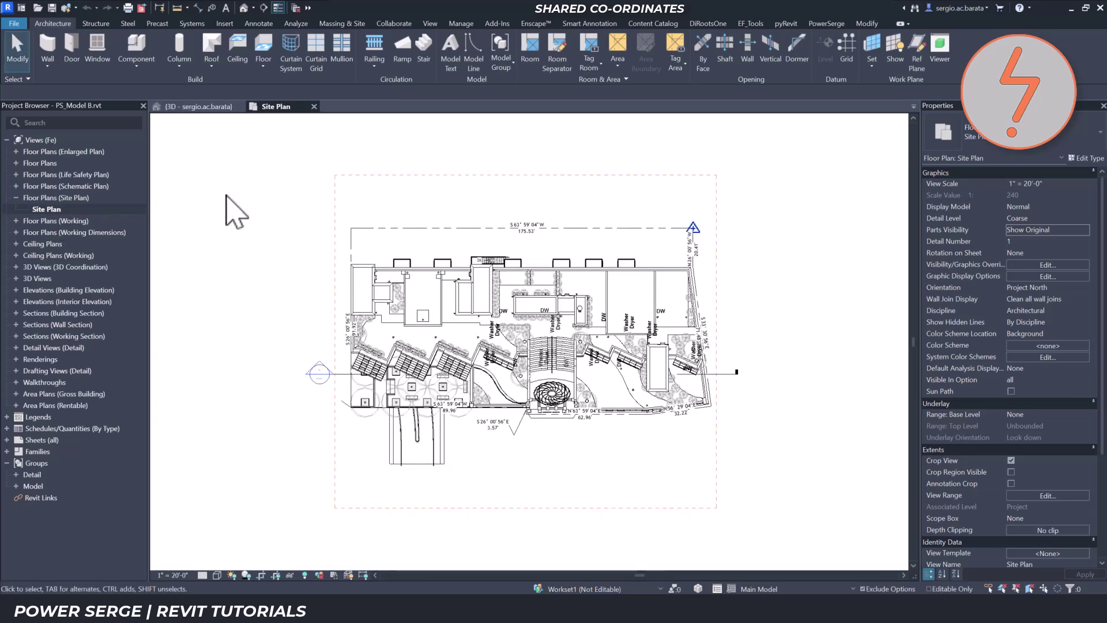
# Step: Duplicate the default site of PS_Model B as Building B and make it the current site
pyautogui.click(461, 24)
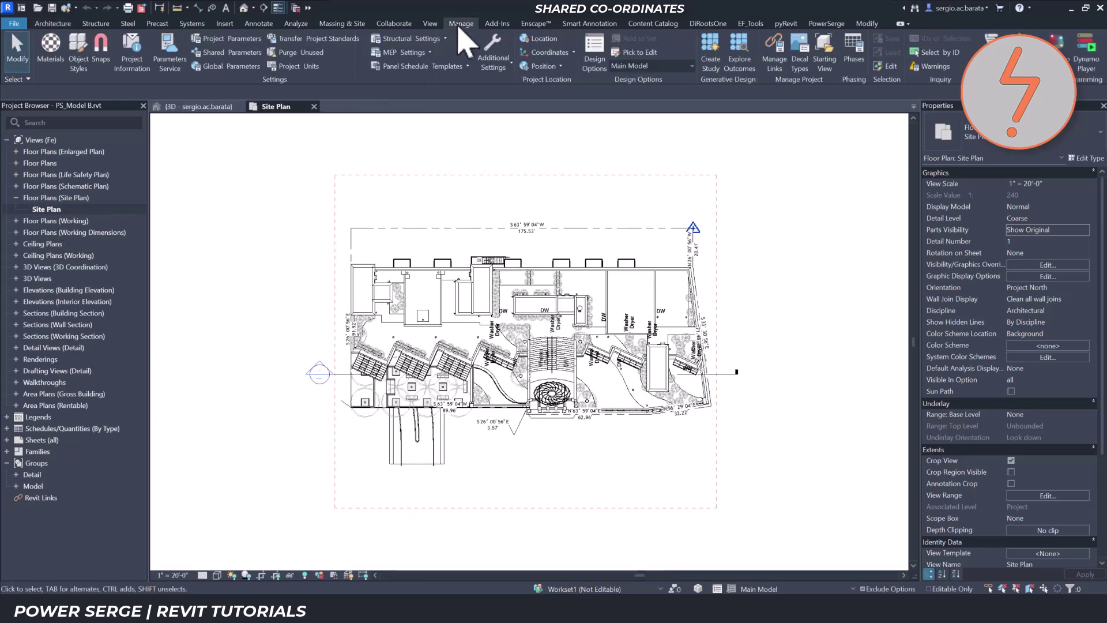
pyautogui.click(542, 39)
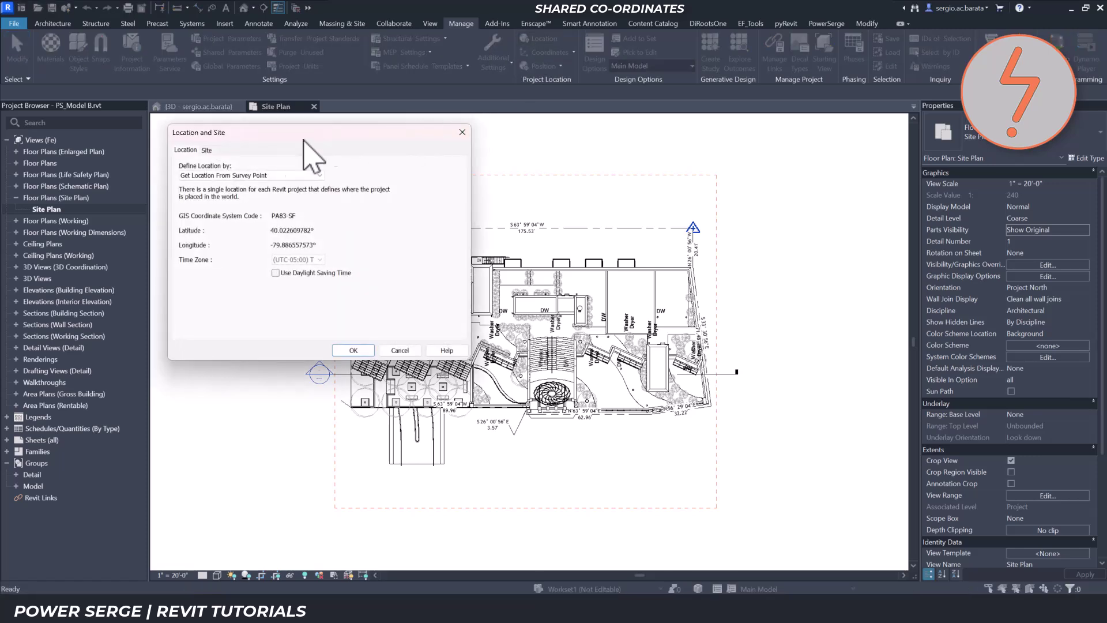
pyautogui.click(207, 151)
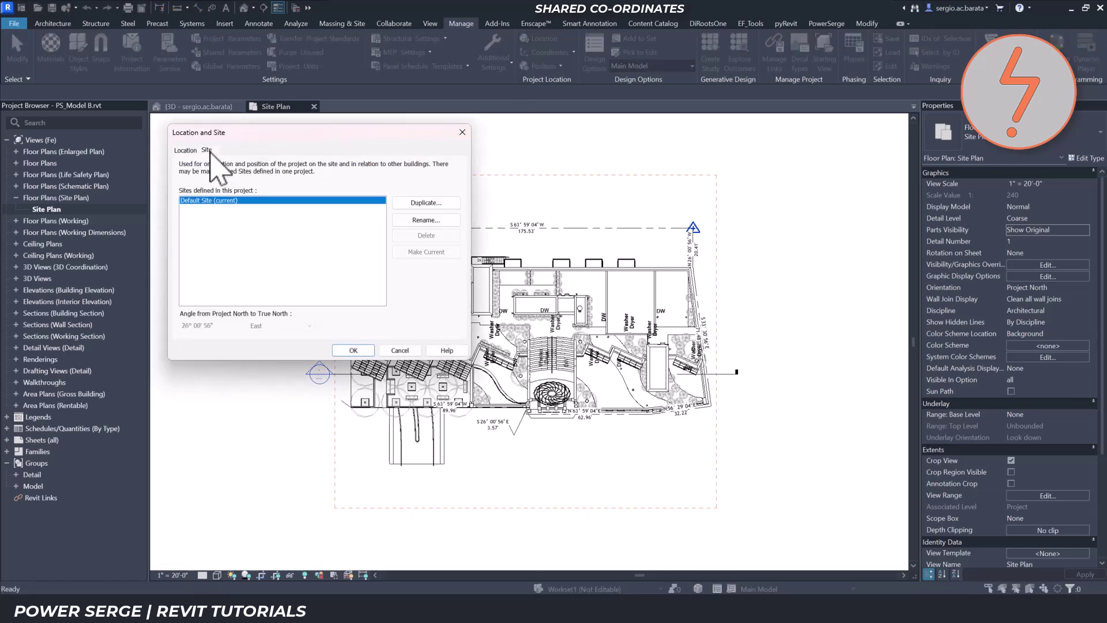
pyautogui.click(426, 204)
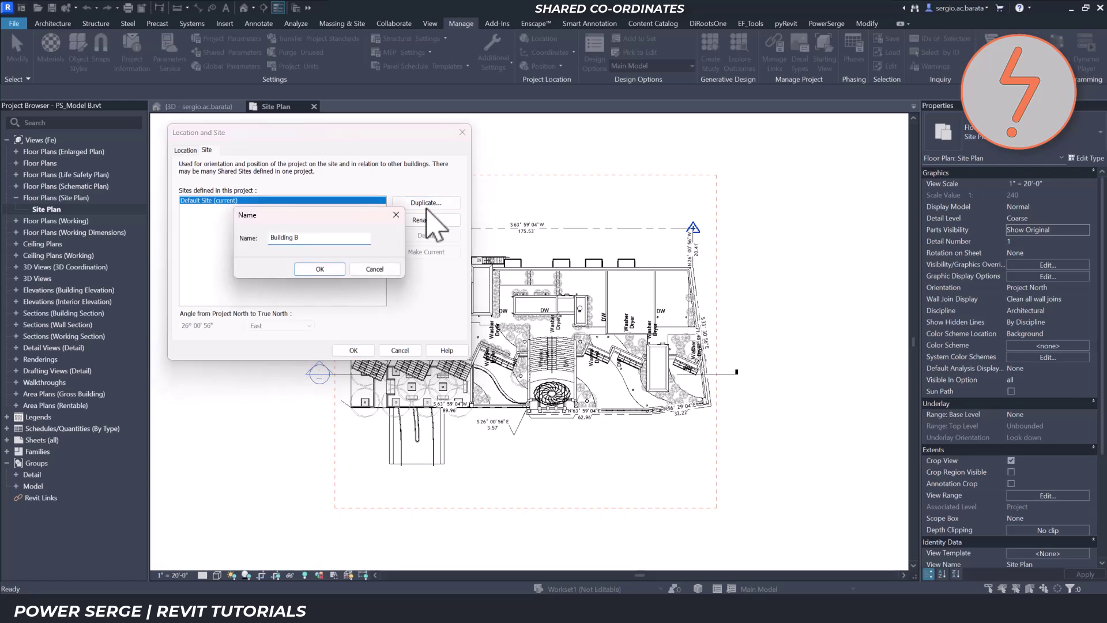
pyautogui.write('Building B')
pyautogui.click(320, 269)
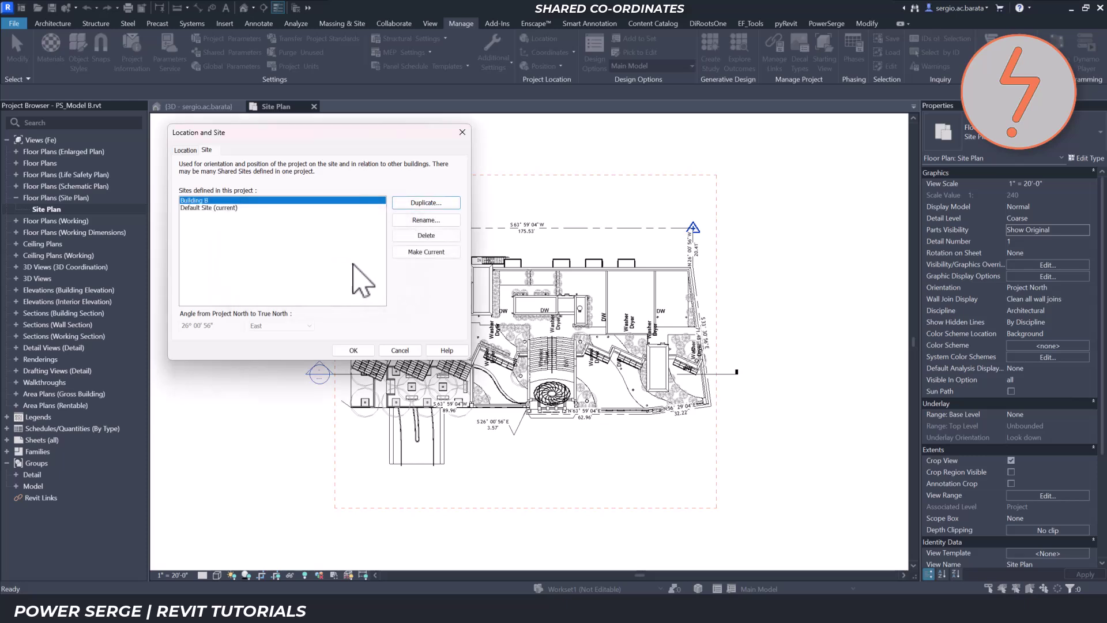
pyautogui.click(428, 252)
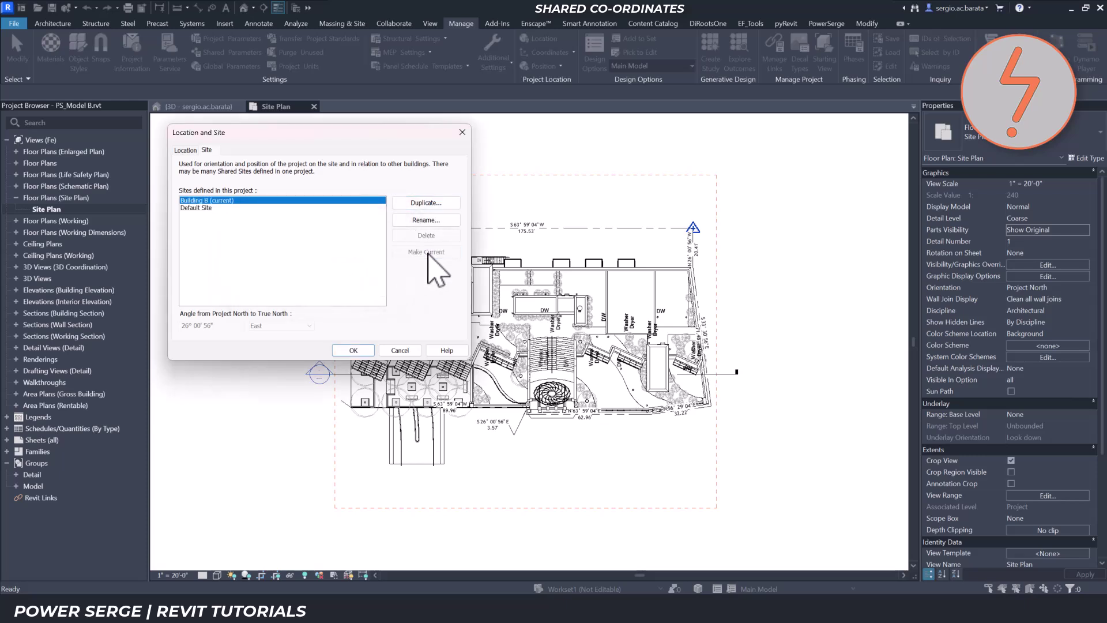
pyautogui.click(354, 350)
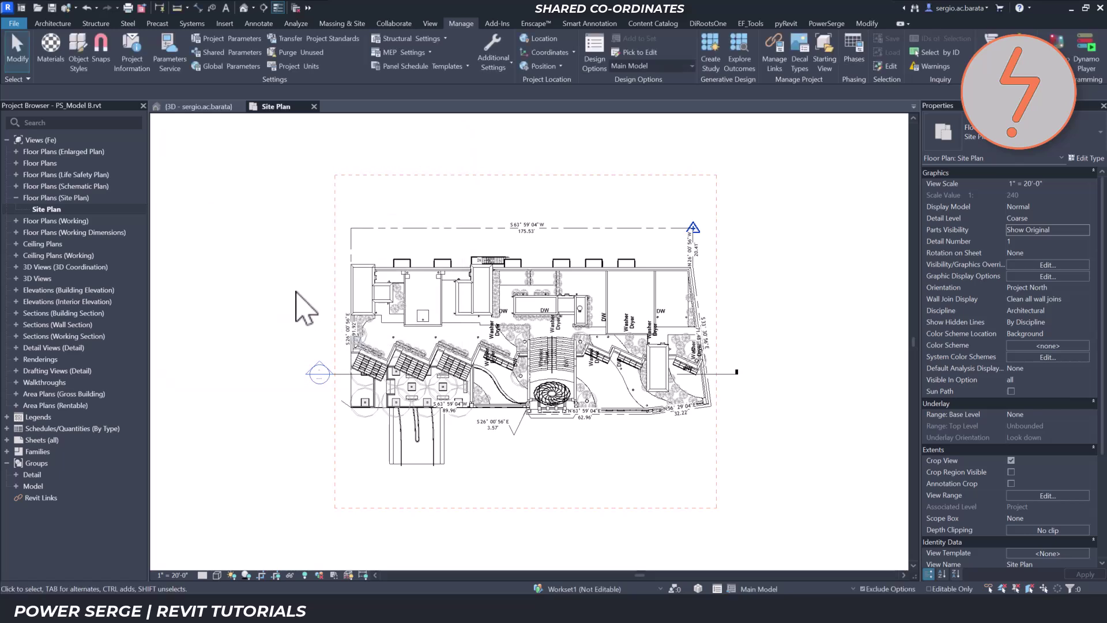
# Step: Link PS_Site.rvt from the 01 - Site project folder with Auto - Center to Center positioning
pyautogui.click(226, 25)
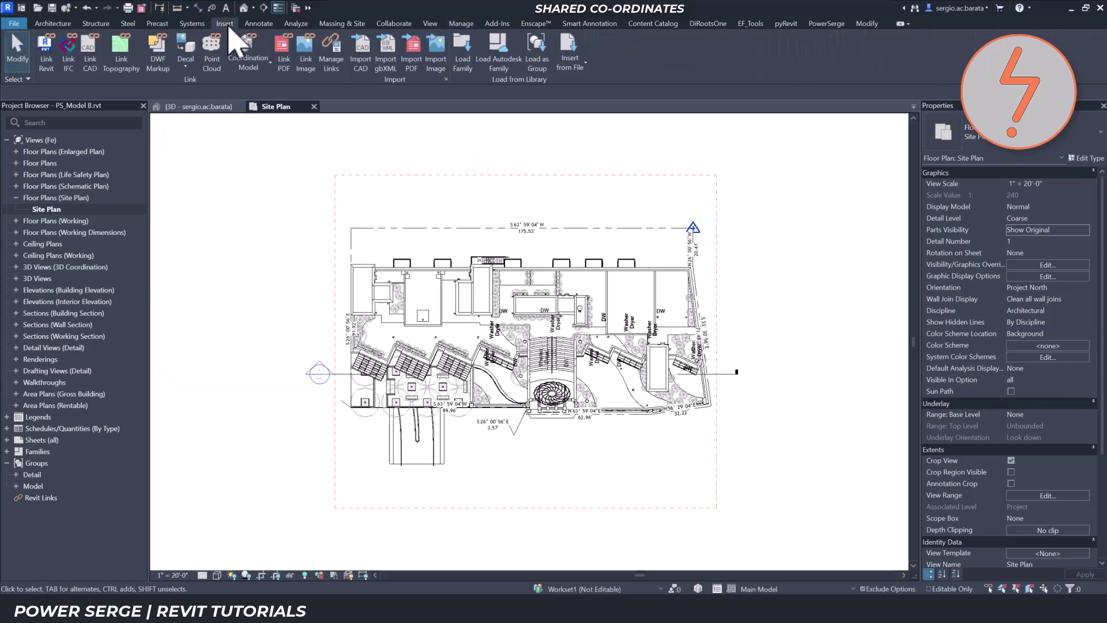
pyautogui.click(48, 67)
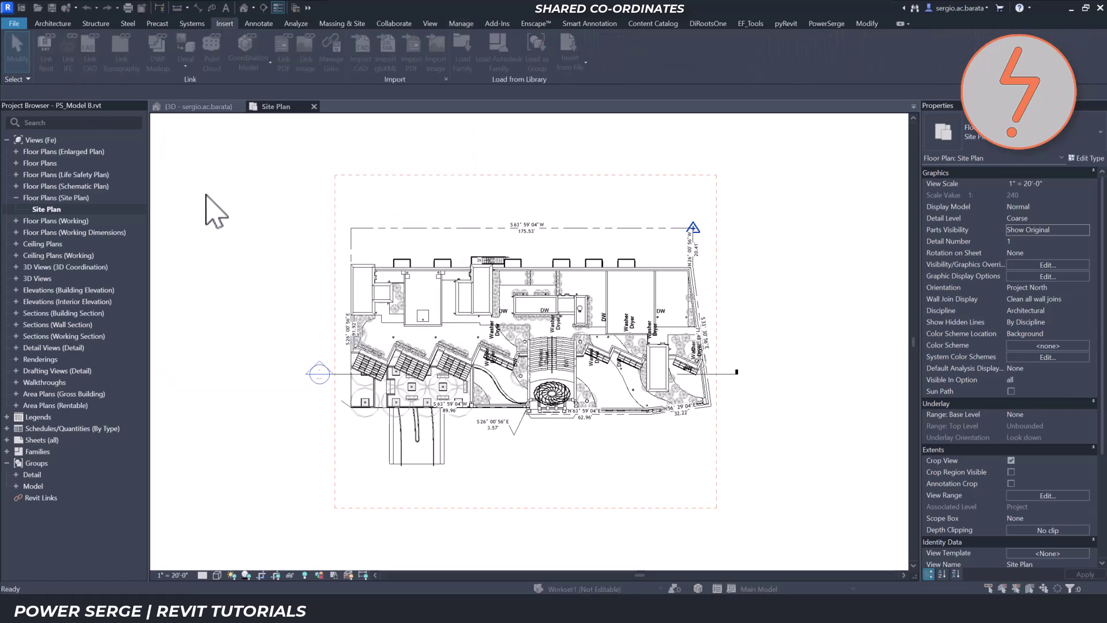
pyautogui.doubleClick(268, 184)
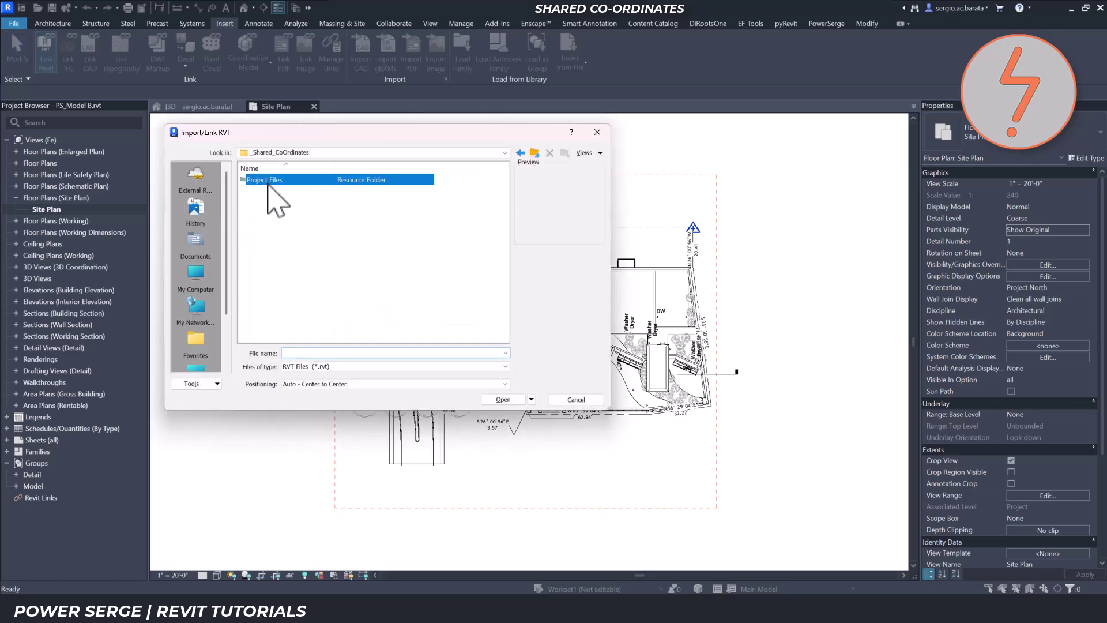
pyautogui.click(267, 181)
pyautogui.doubleClick(268, 182)
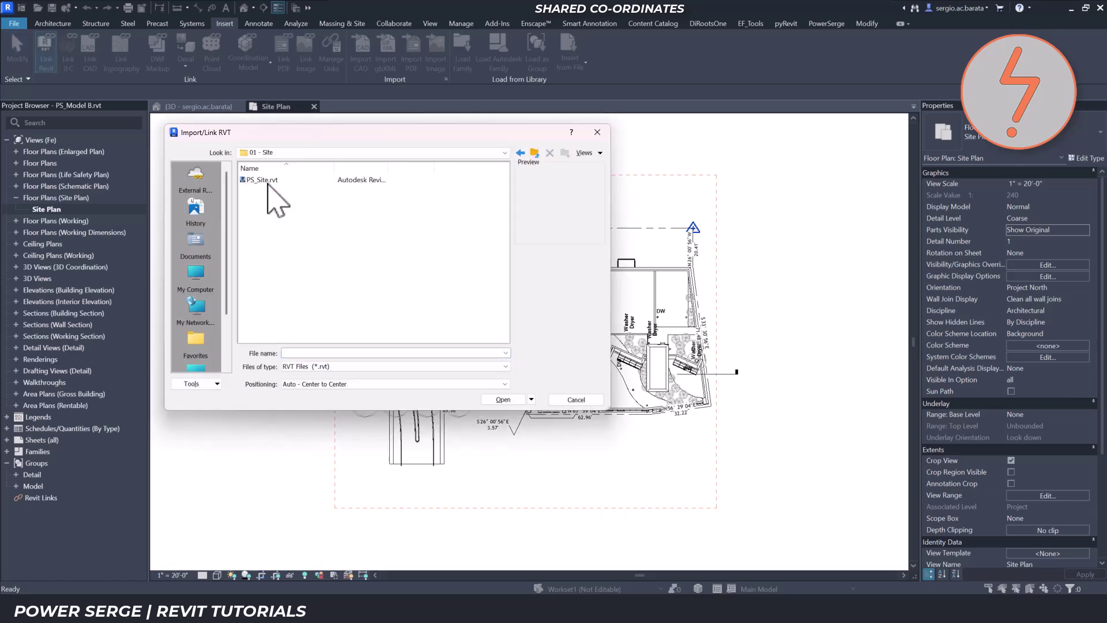
pyautogui.click(268, 181)
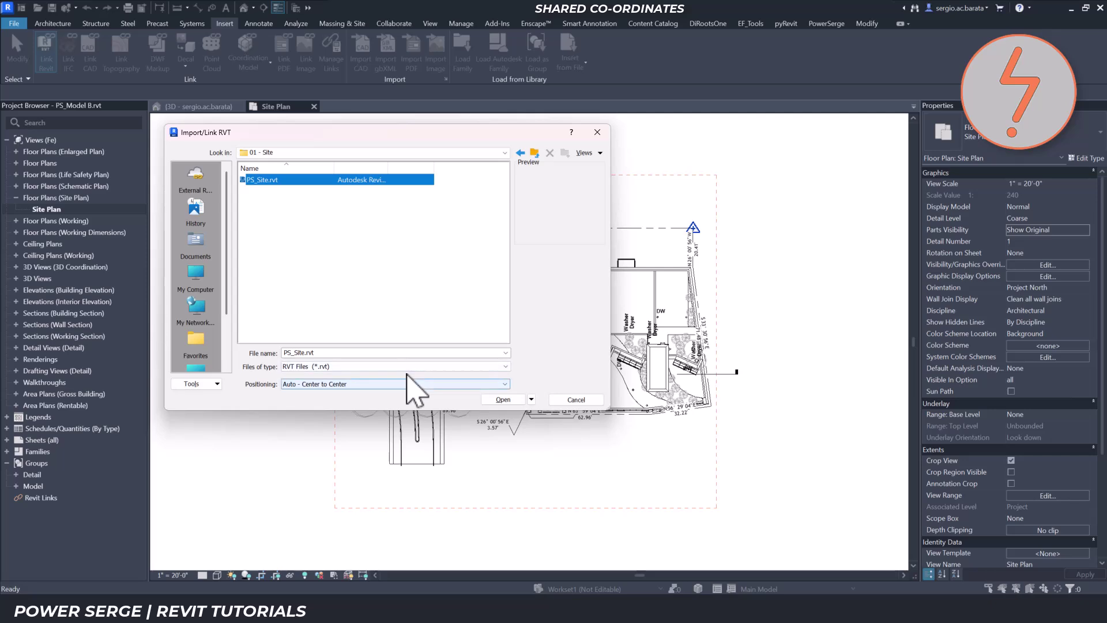
pyautogui.click(500, 400)
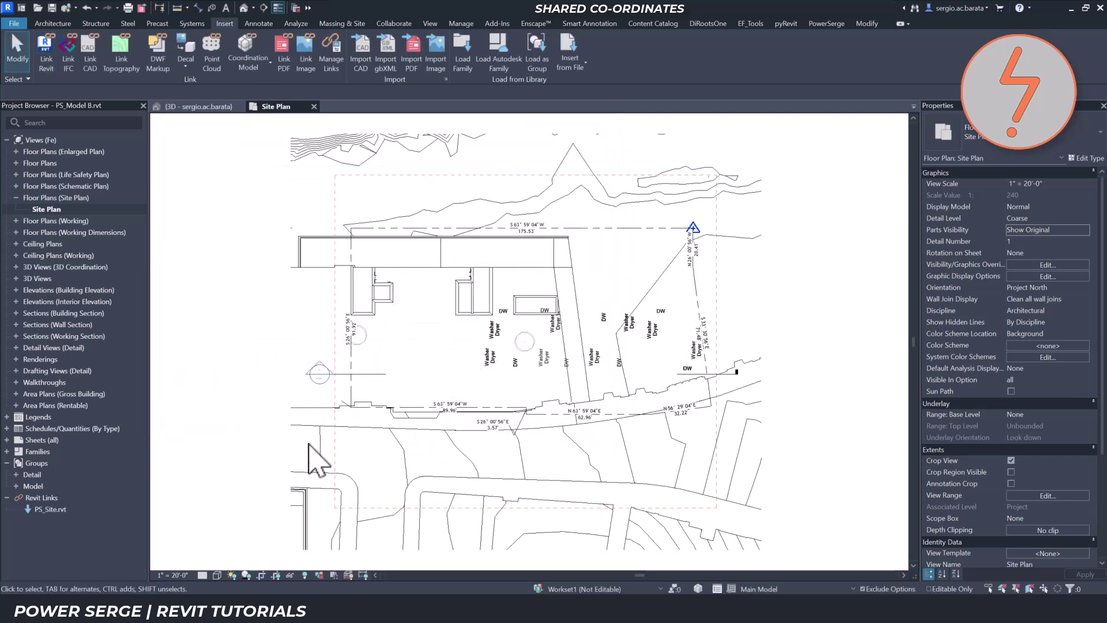
# Step: Align the linked site's Project level with the host model's Project level in the WV_Section at Facades view
pyautogui.rightClick(345, 374)
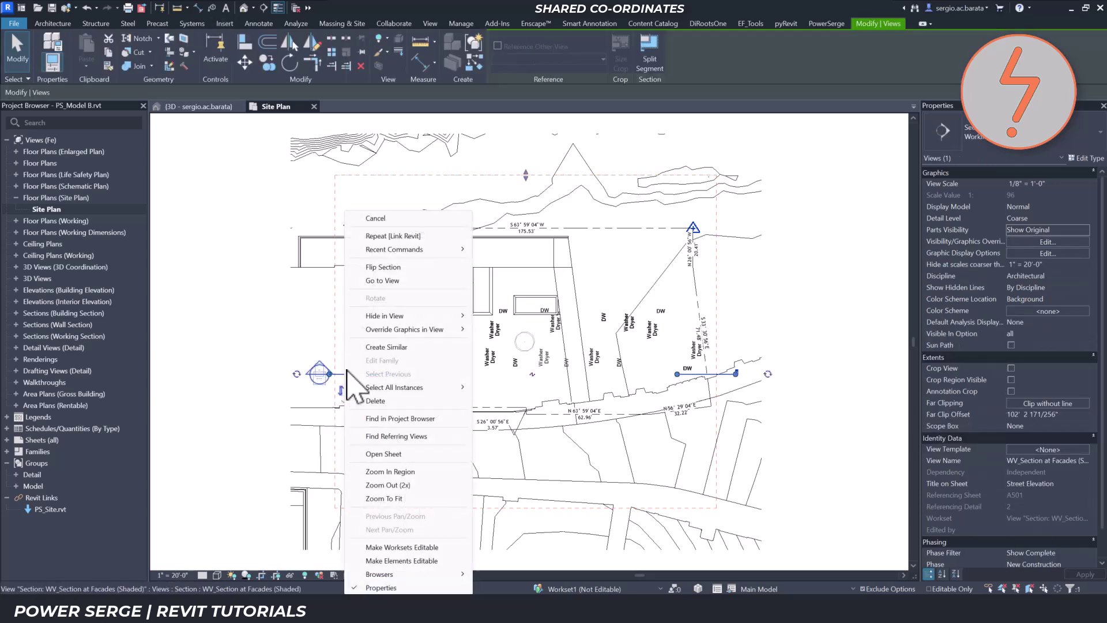
pyautogui.click(380, 280)
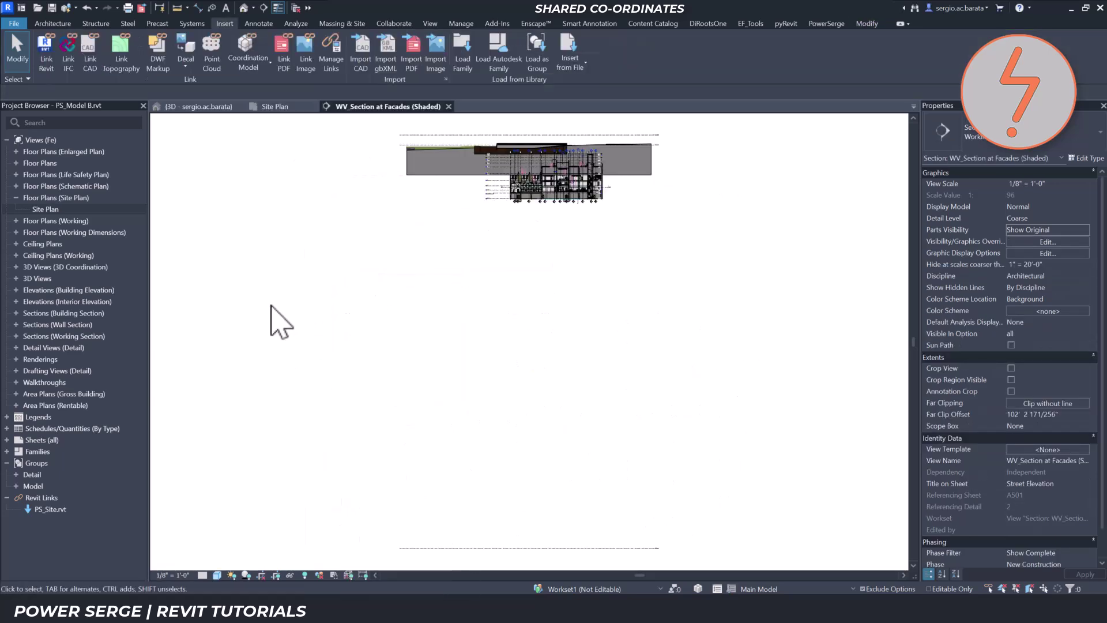
pyautogui.rightClick(476, 263)
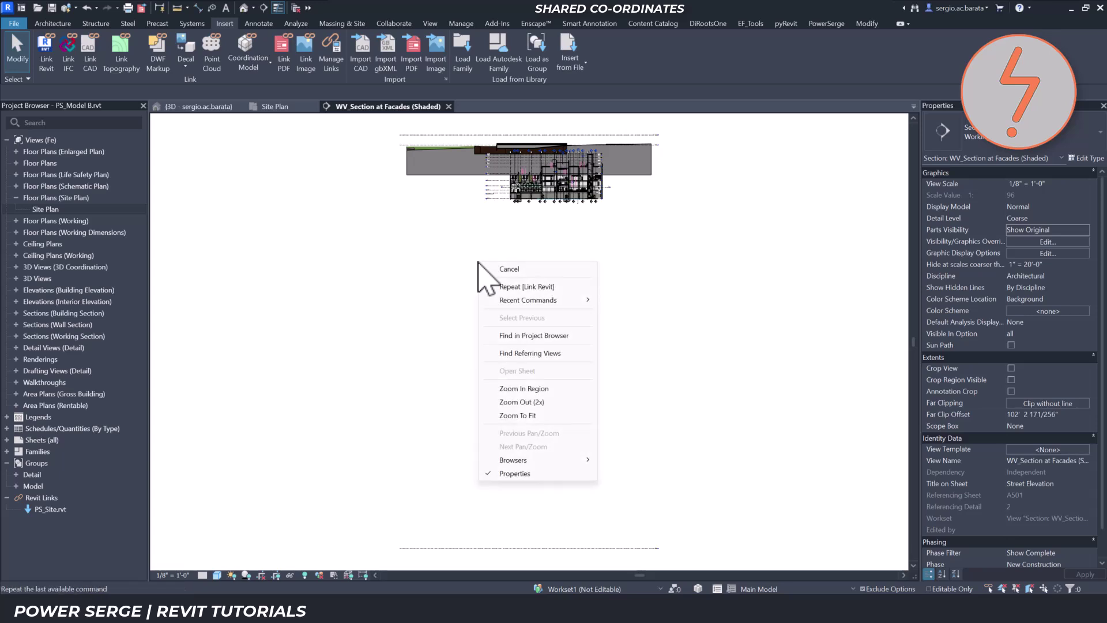
pyautogui.click(512, 388)
pyautogui.moveTo(471, 136); pyautogui.dragTo(683, 231)
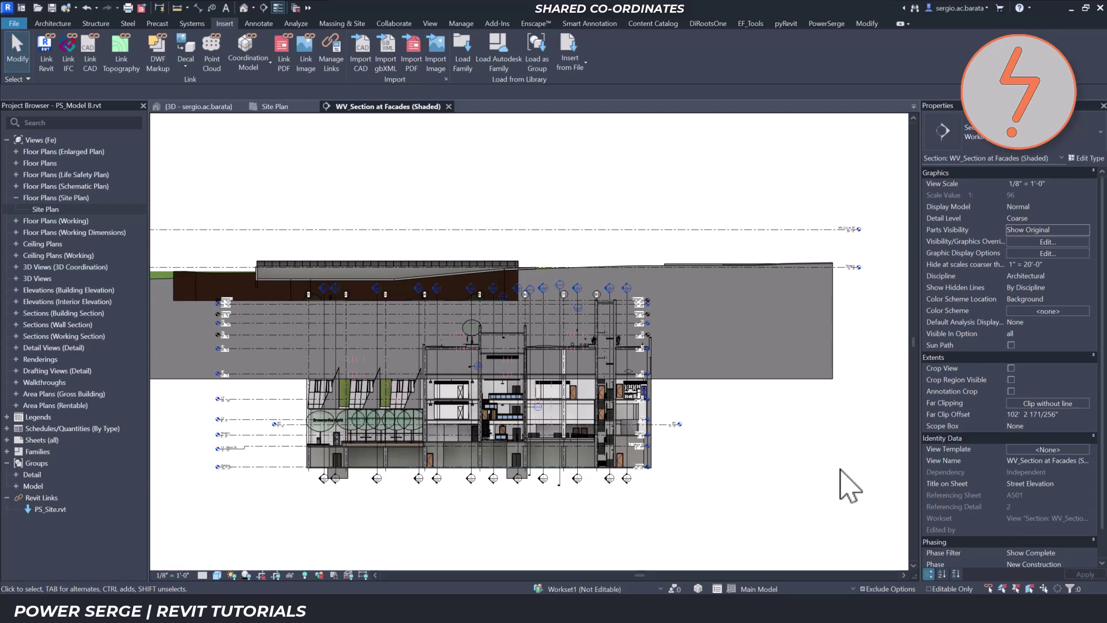
pyautogui.press('a')
pyautogui.press('l')
pyautogui.click(256, 435)
pyautogui.click(653, 323)
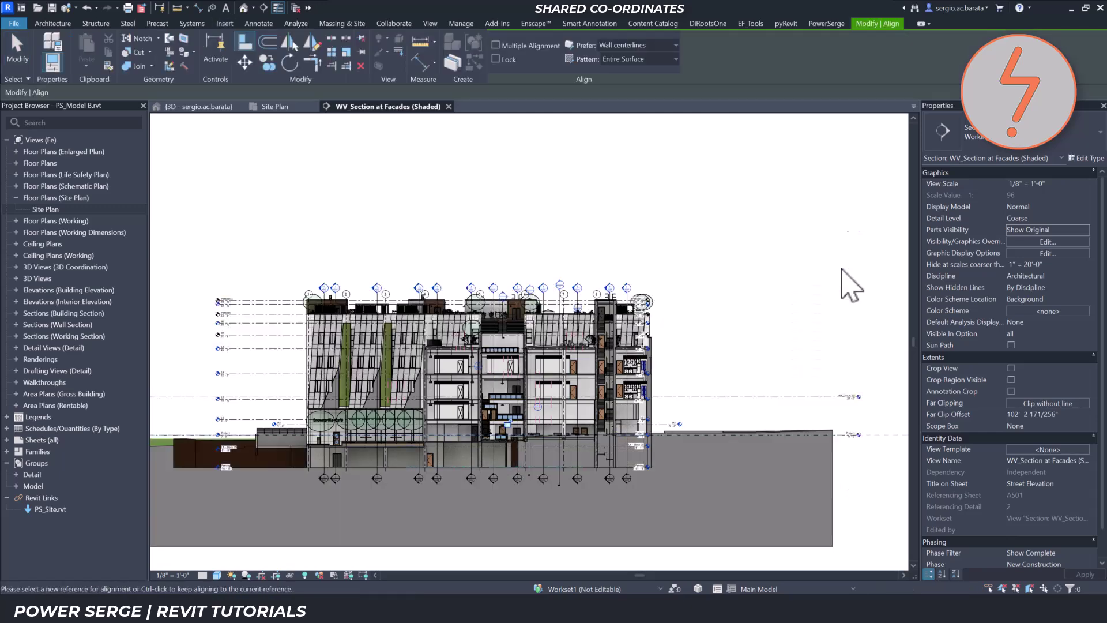
# Step: Show the Site Plan in wireframe style with its view crop turned off
pyautogui.click(274, 106)
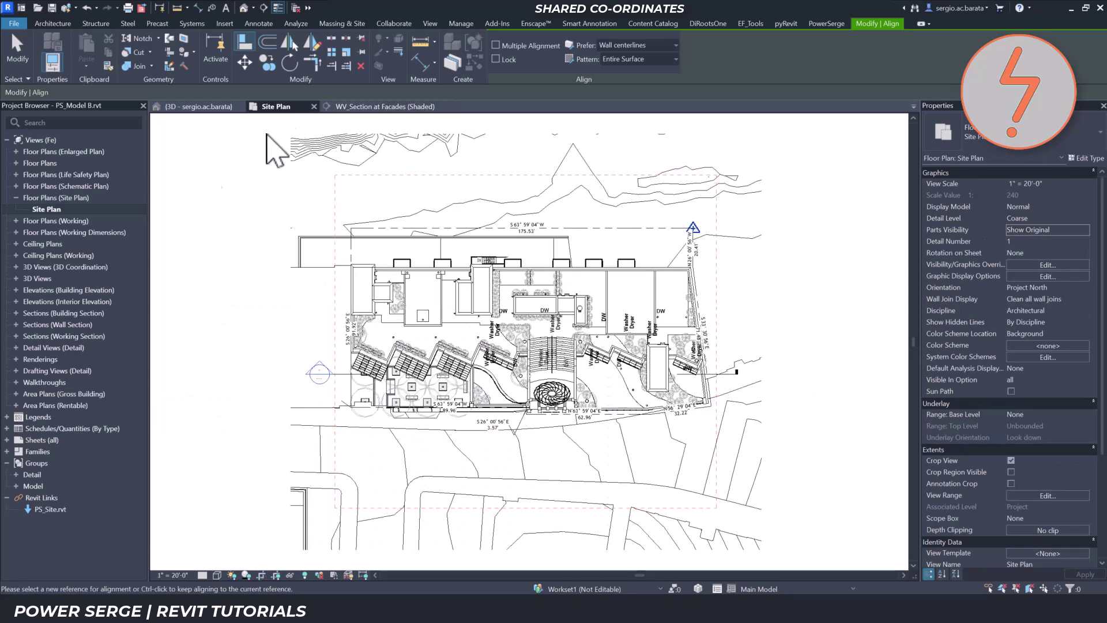
pyautogui.press('Escape')
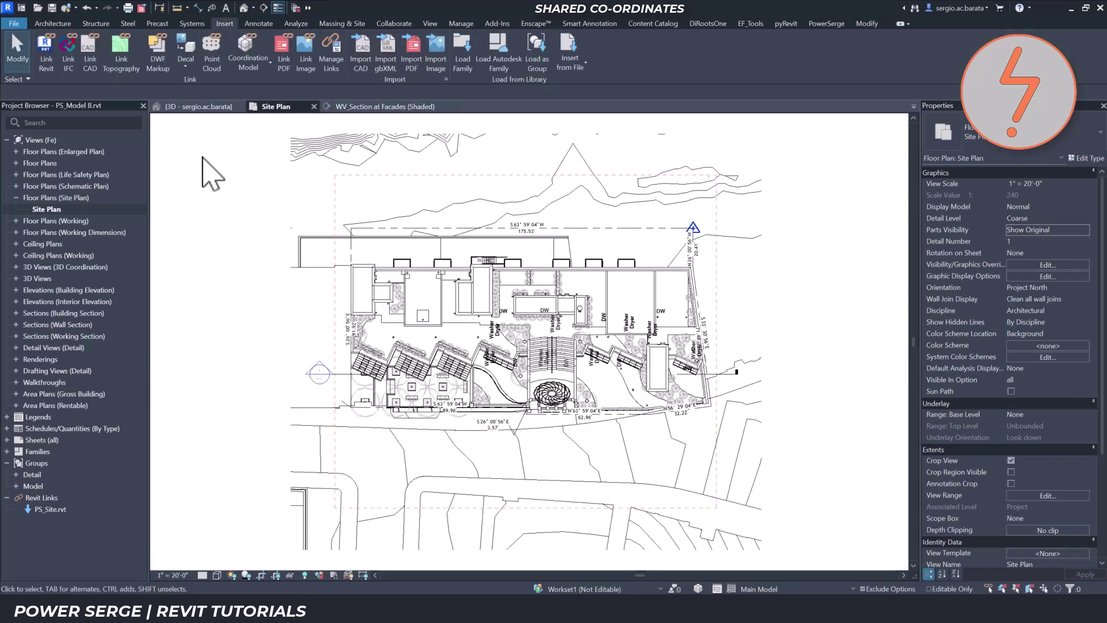
pyautogui.click(217, 575)
pyautogui.click(227, 506)
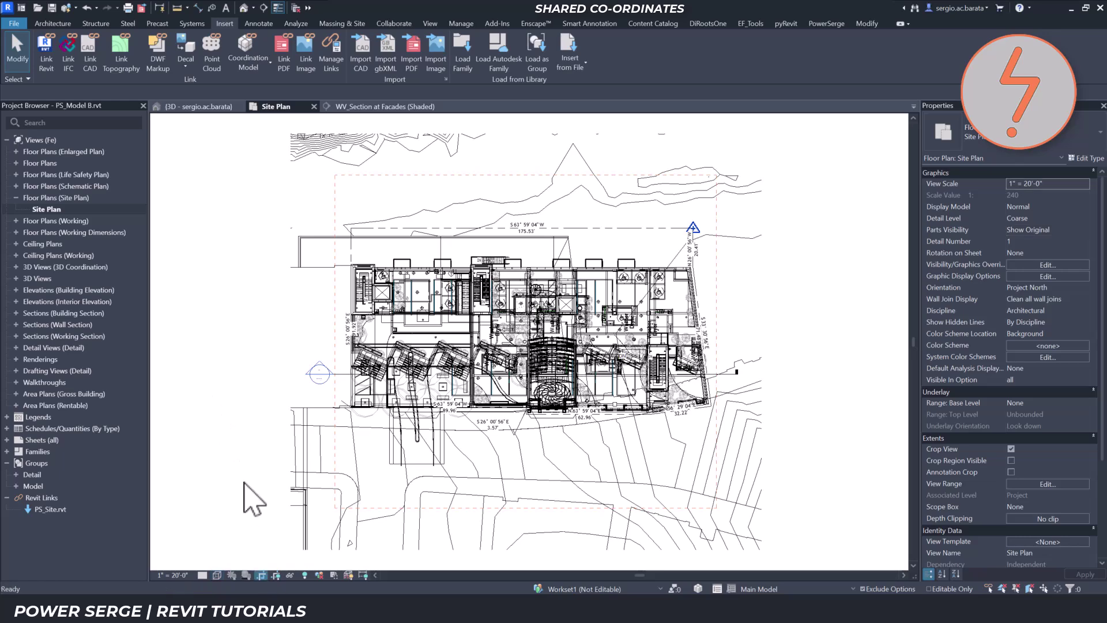
pyautogui.click(261, 575)
# Step: Align the linked site's plot edges in both directions with the host building's upper-left corner in the Site Plan
pyautogui.rightClick(249, 331)
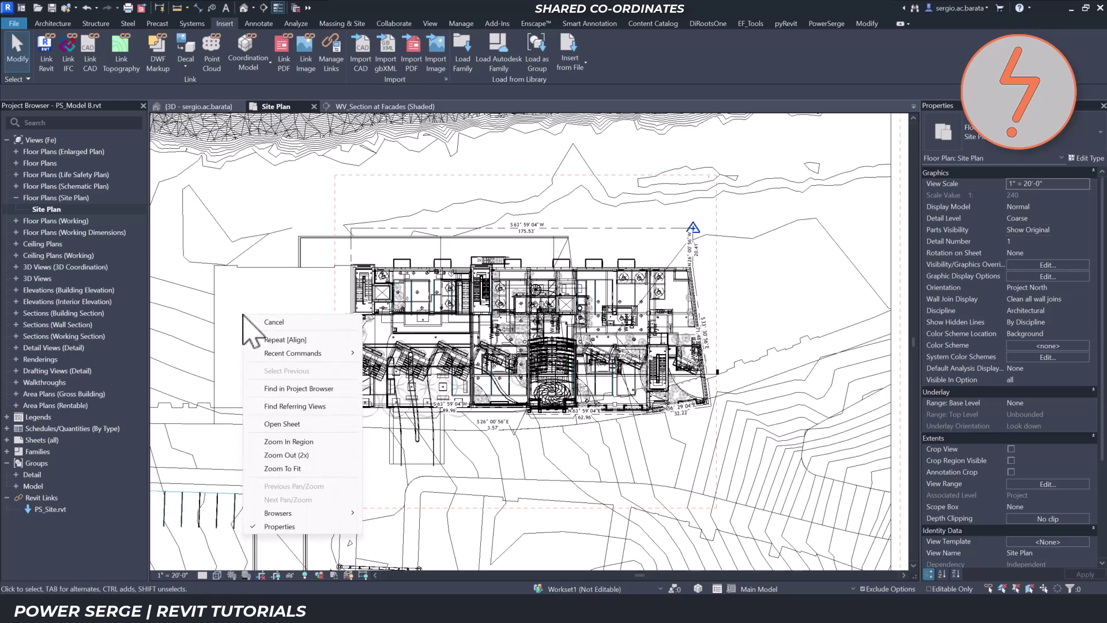
pyautogui.click(288, 441)
pyautogui.moveTo(198, 248); pyautogui.dragTo(405, 348)
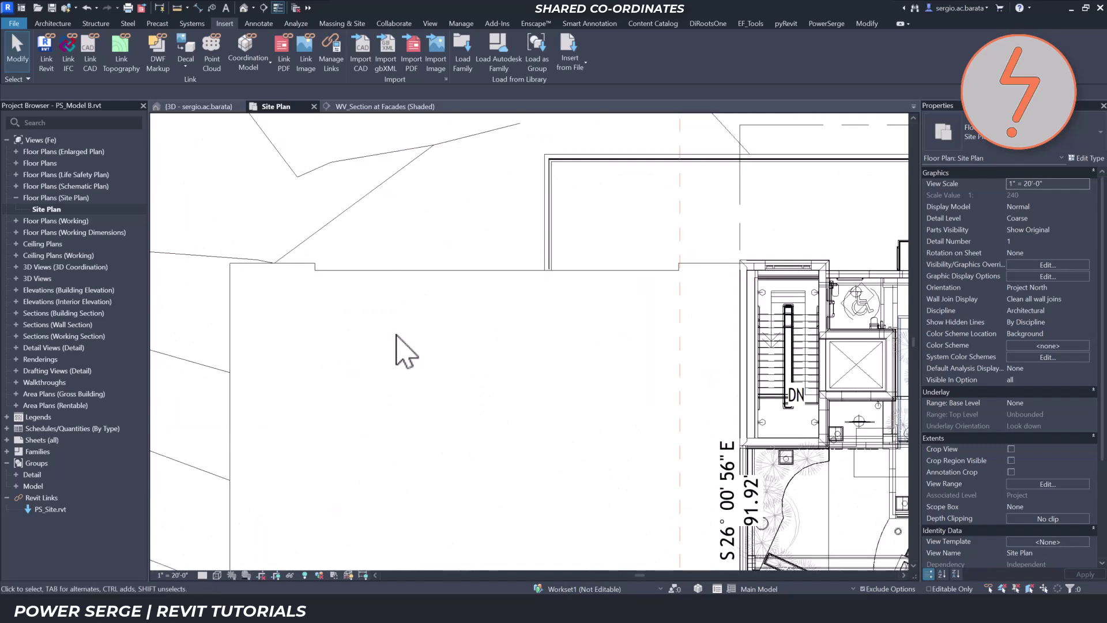
pyautogui.press('a')
pyautogui.press('l')
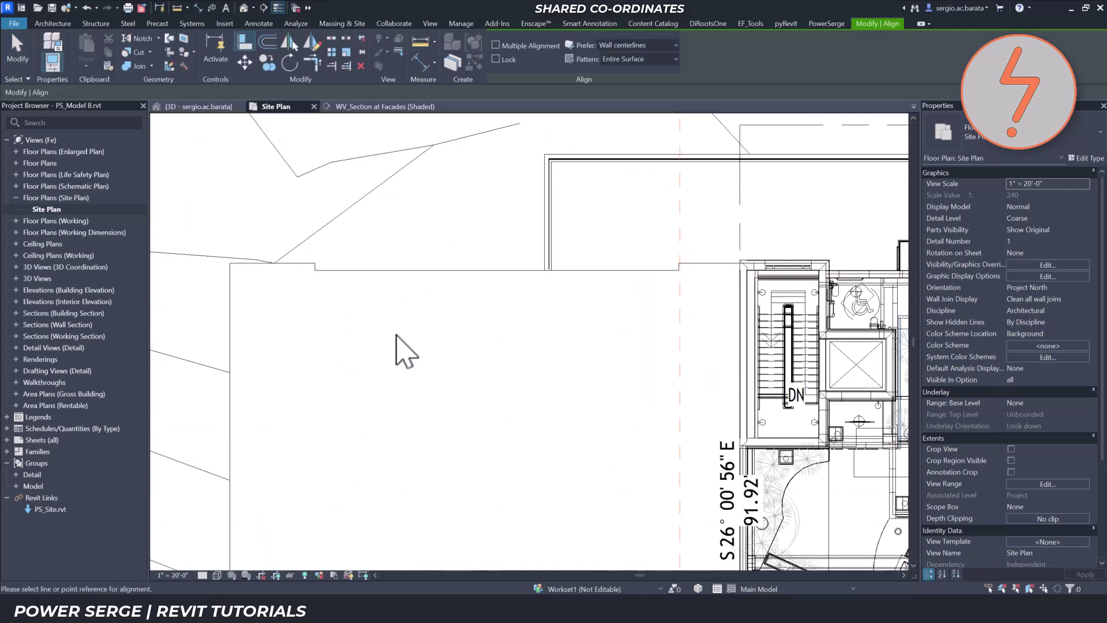
pyautogui.click(747, 264)
pyautogui.click(303, 269)
pyautogui.click(740, 230)
pyautogui.click(237, 328)
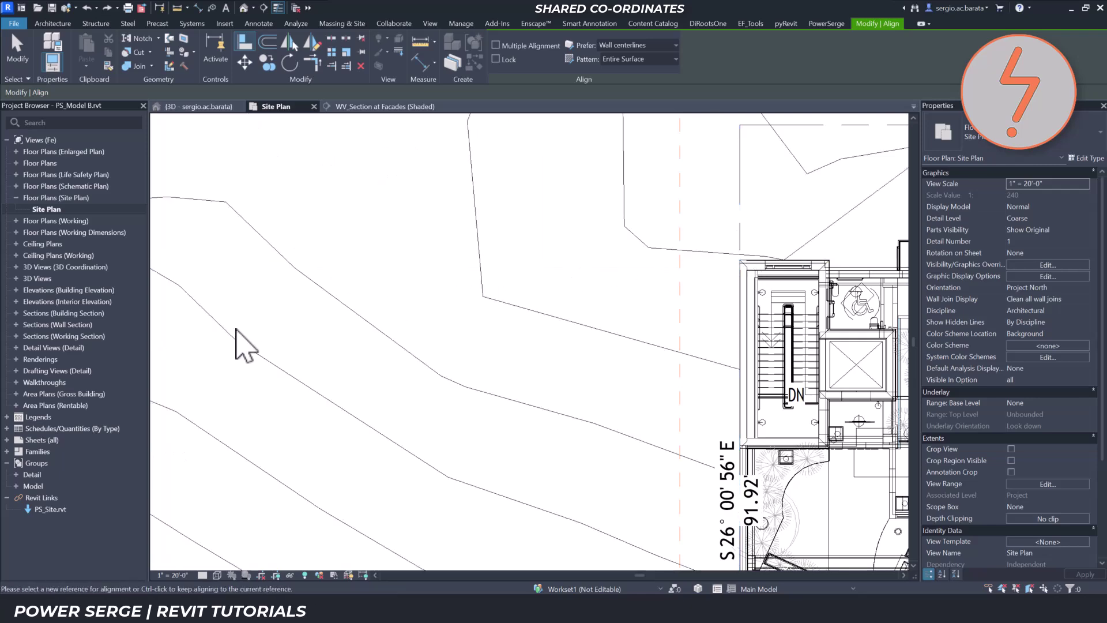
pyautogui.rightClick(246, 329)
pyautogui.click(326, 478)
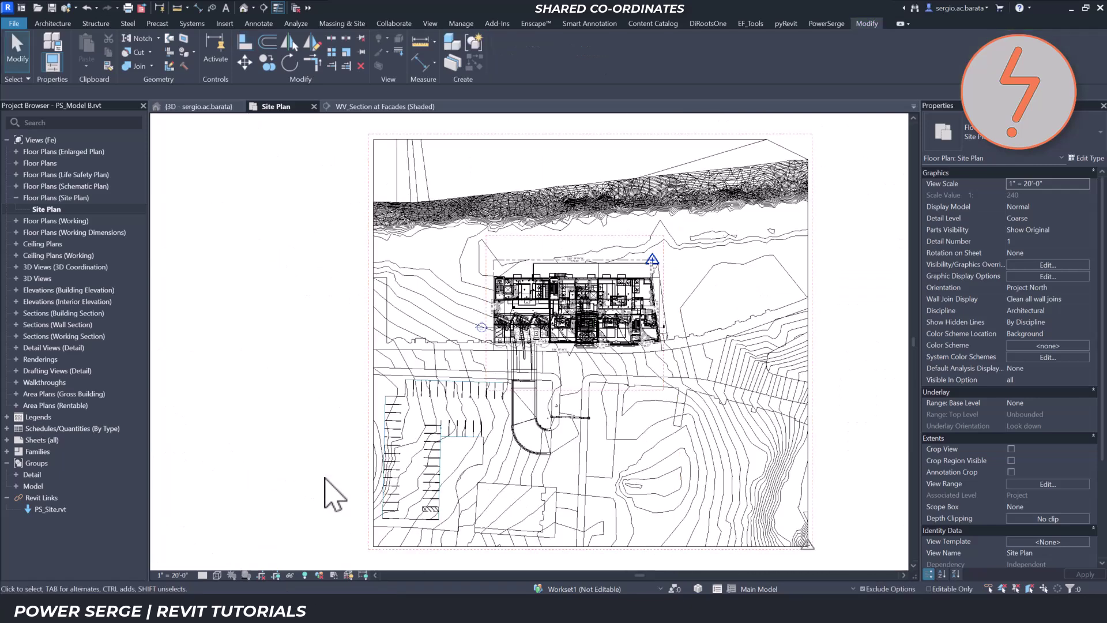
# Step: Acquire shared coordinates for PS_Model B from the linked PS_Site model in the 3D view
pyautogui.click(244, 8)
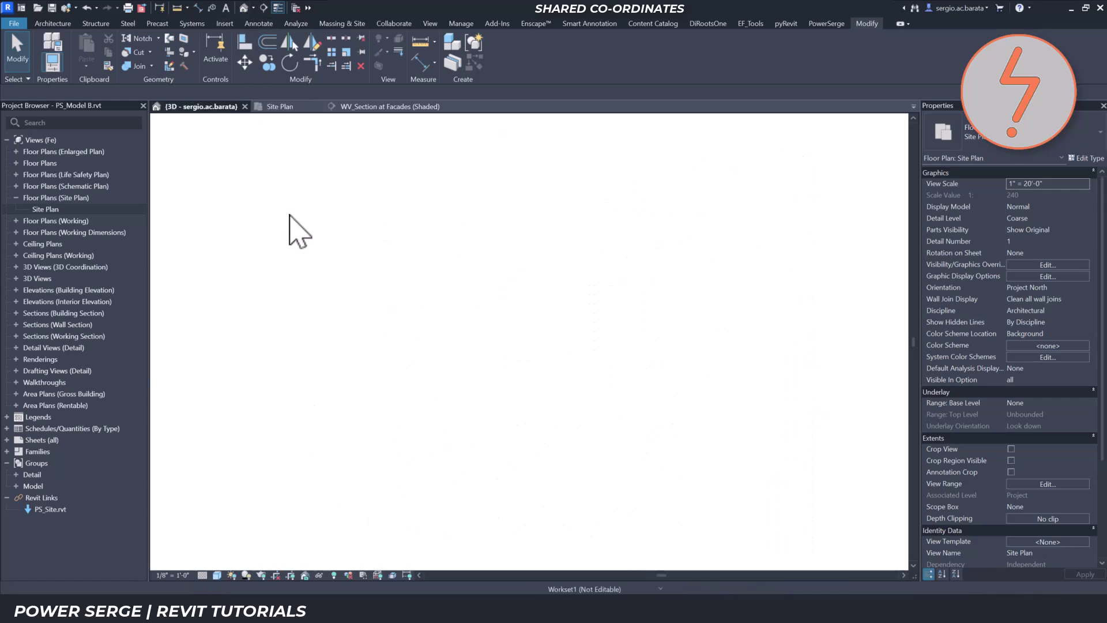
pyautogui.click(461, 23)
pyautogui.click(548, 52)
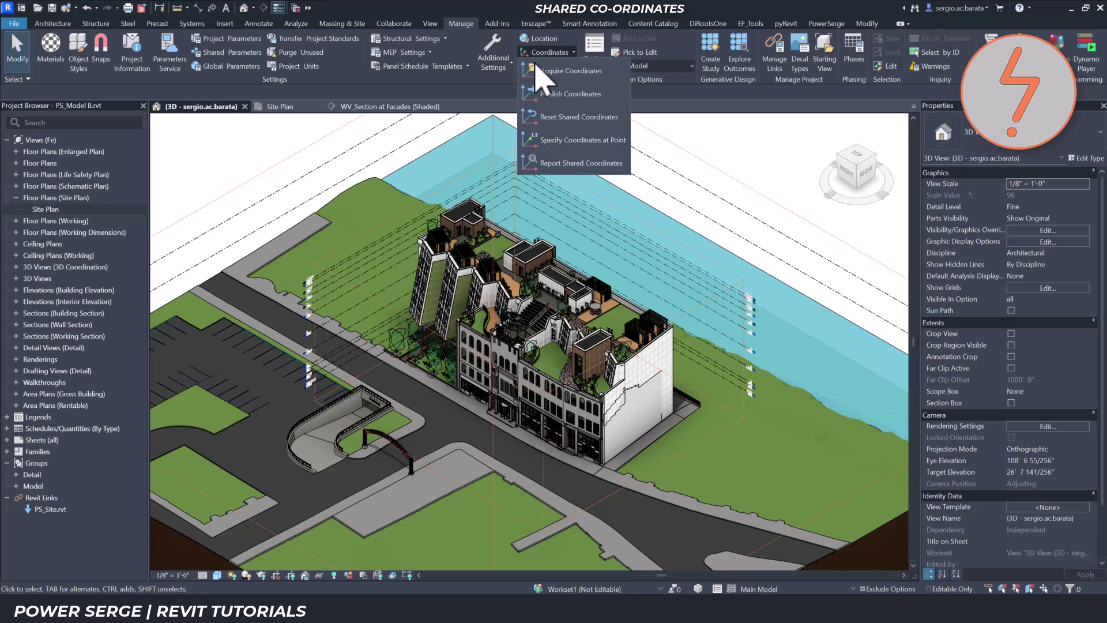
pyautogui.click(556, 111)
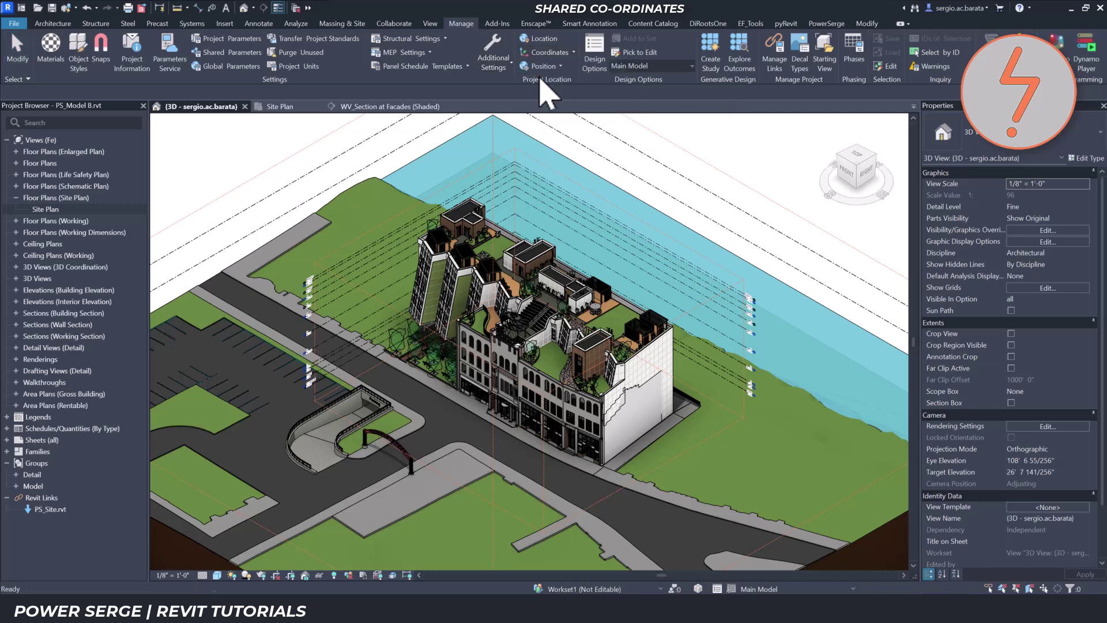
pyautogui.click(173, 225)
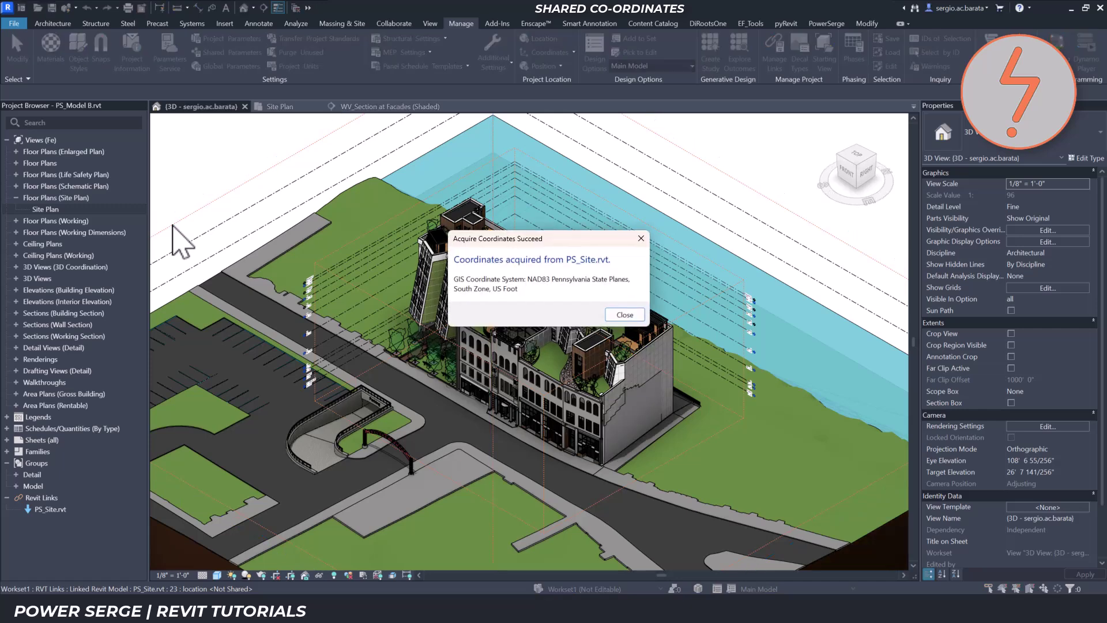
pyautogui.click(620, 314)
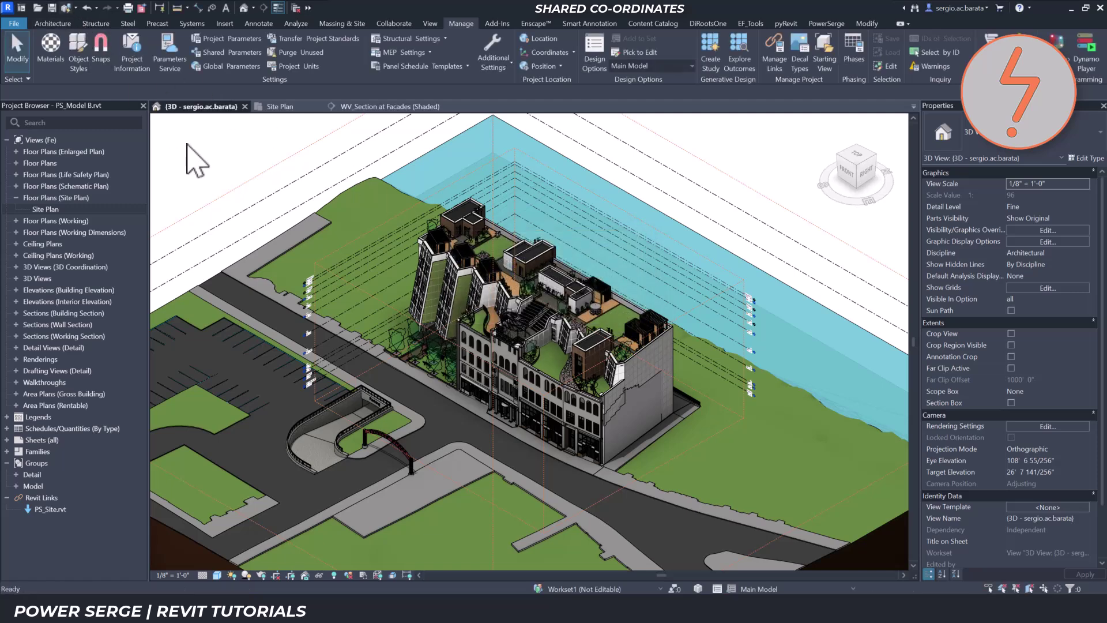
# Step: Synchronize PS_Model B with the central model and close it
pyautogui.press('s')
pyautogui.press('s')
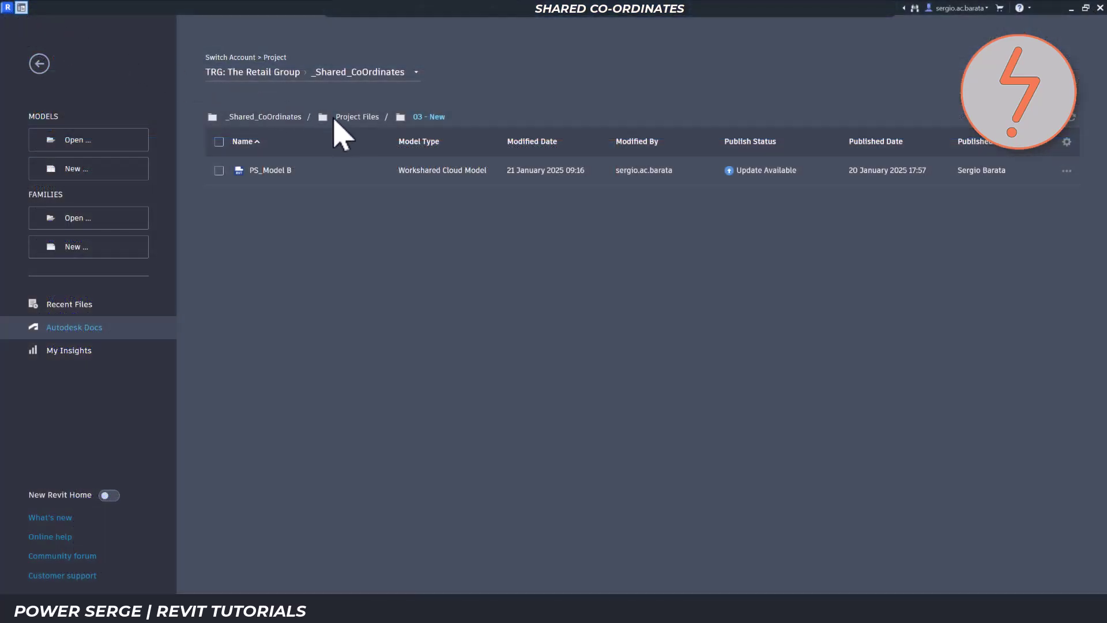
# Step: Open PS_Model A from the 02 - Existing project folder
pyautogui.click(347, 118)
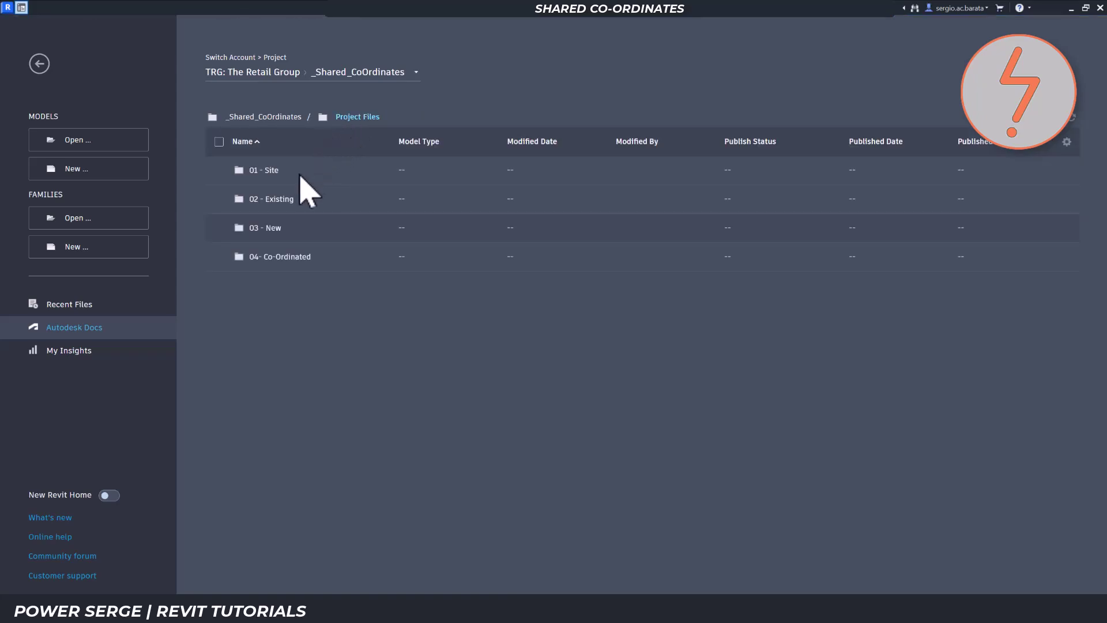
pyautogui.click(279, 200)
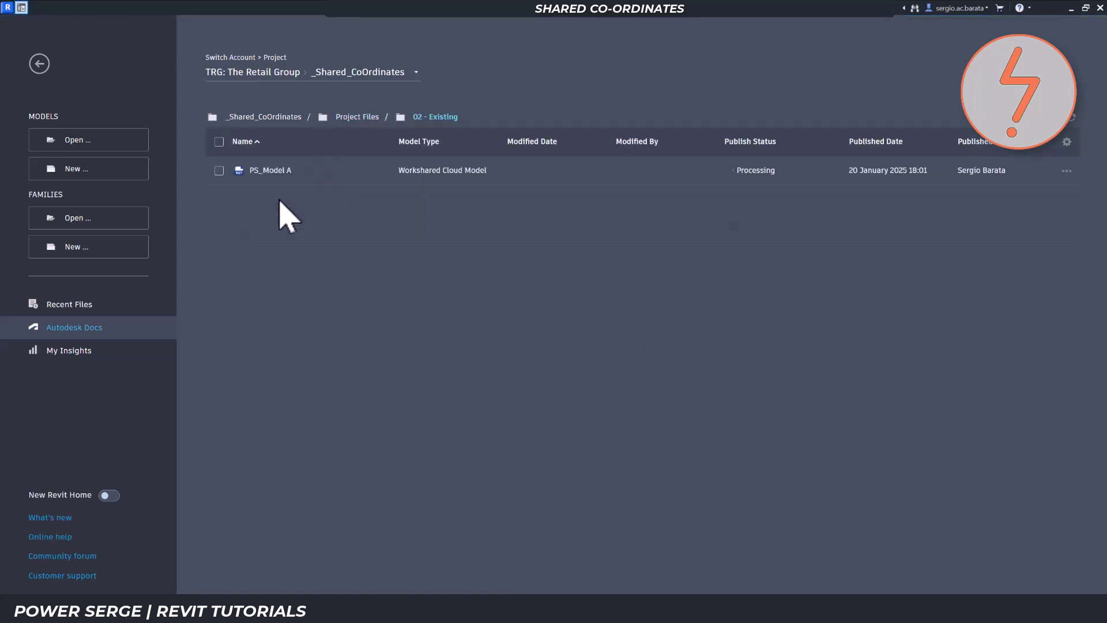
pyautogui.click(279, 171)
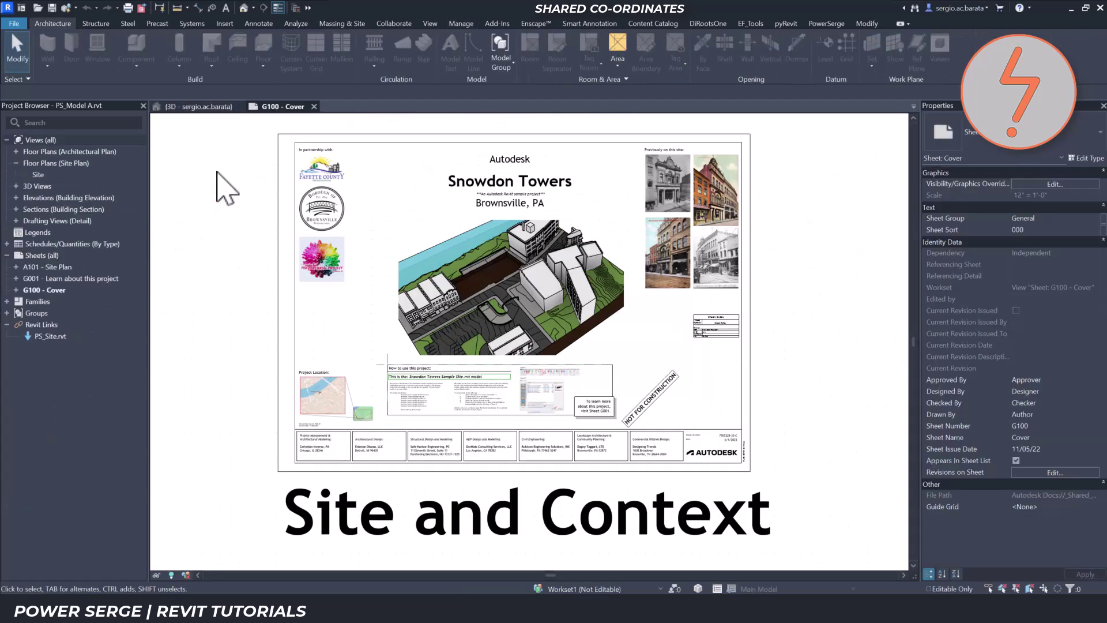
# Step: Open the default 3D view of PS_Model A and close the G100 - Cover sheet
pyautogui.click(244, 8)
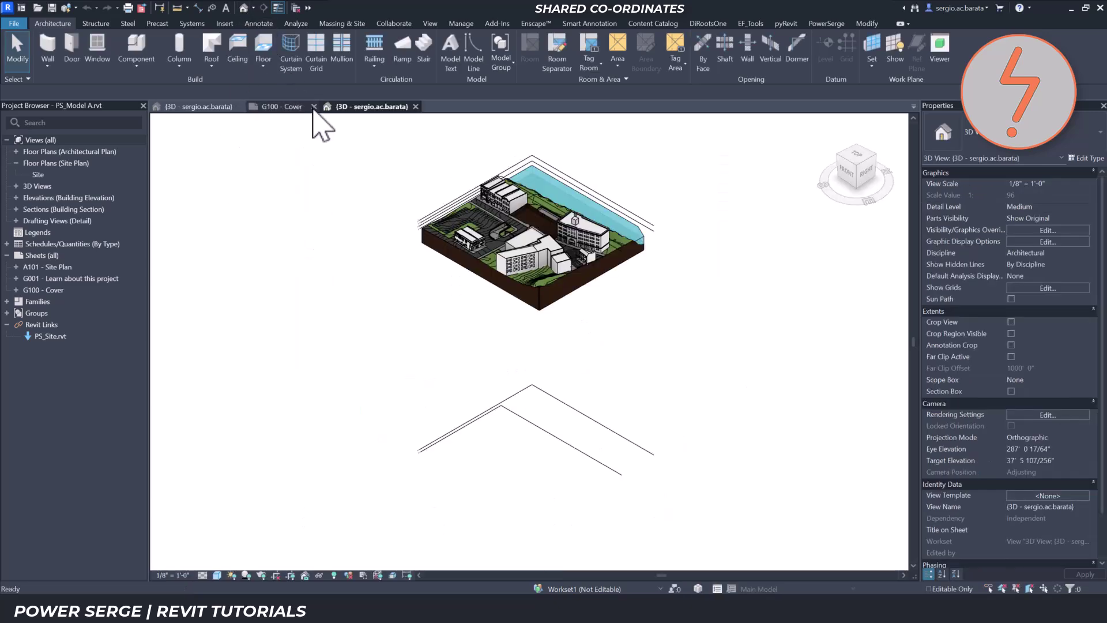
pyautogui.click(313, 106)
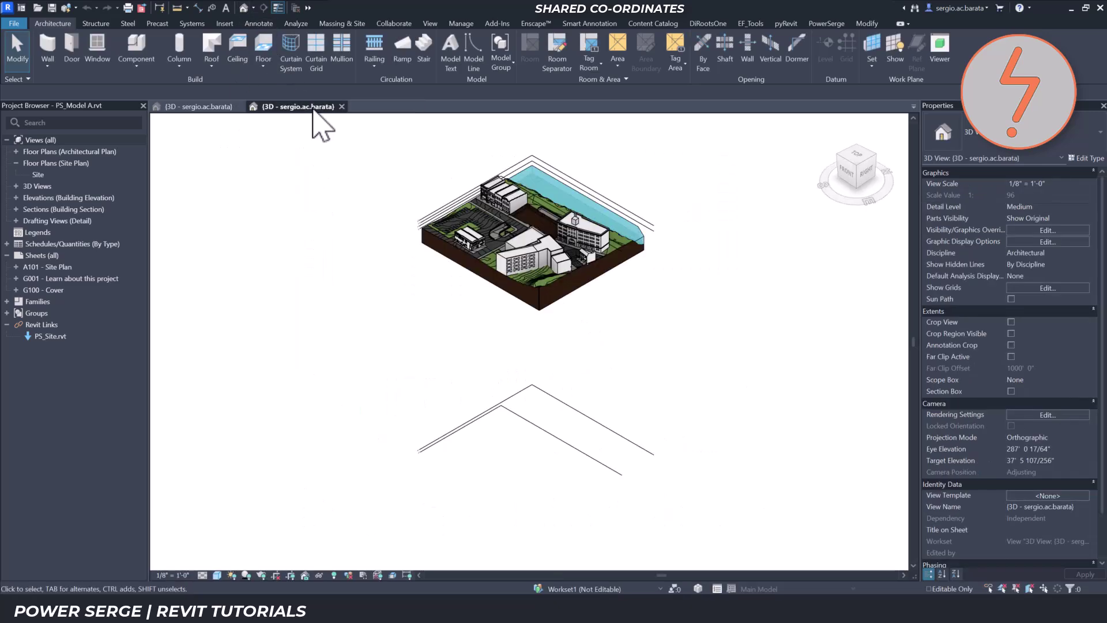
pyautogui.scroll(3, 528, 138)
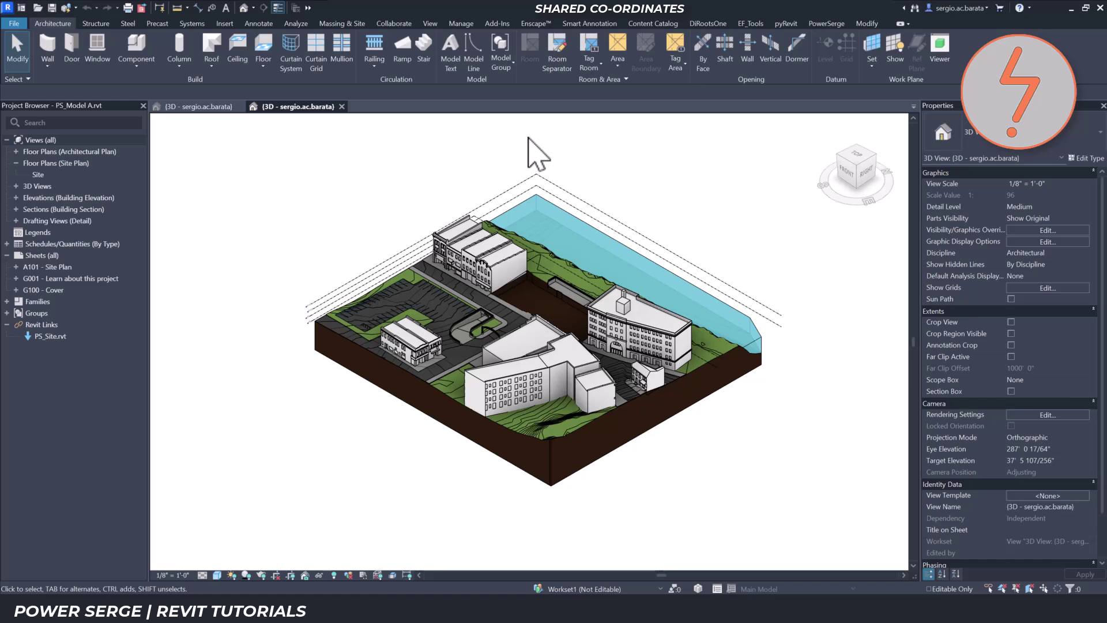
# Step: Set up Transfer Project Standards in PS_Model A to copy from PS_Model B.rvt, with all items unchecked
pyautogui.click(461, 23)
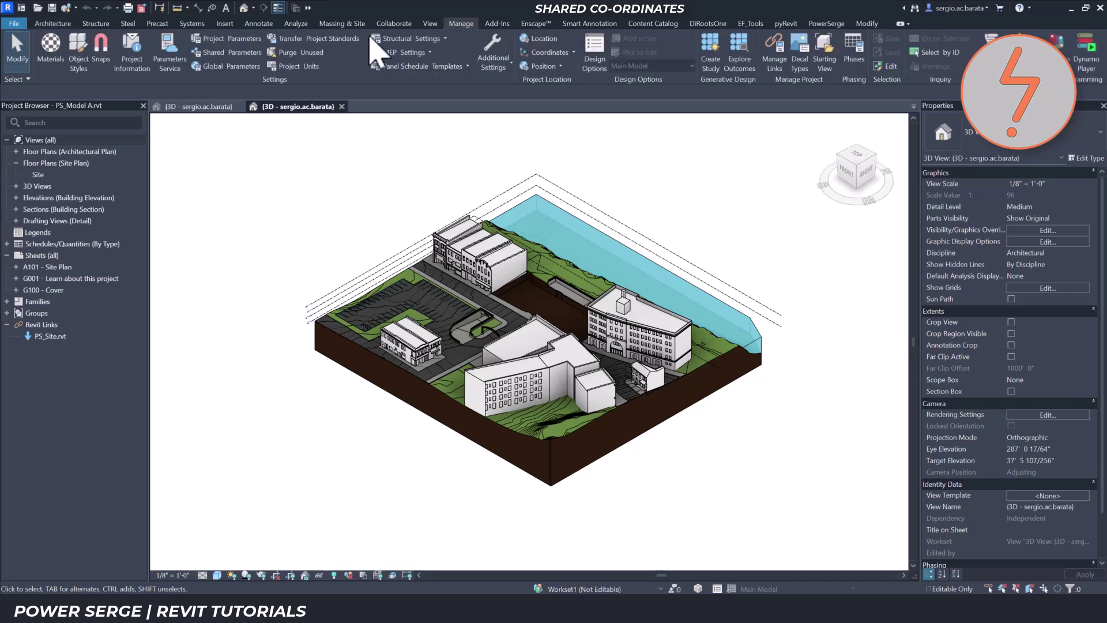
pyautogui.click(338, 43)
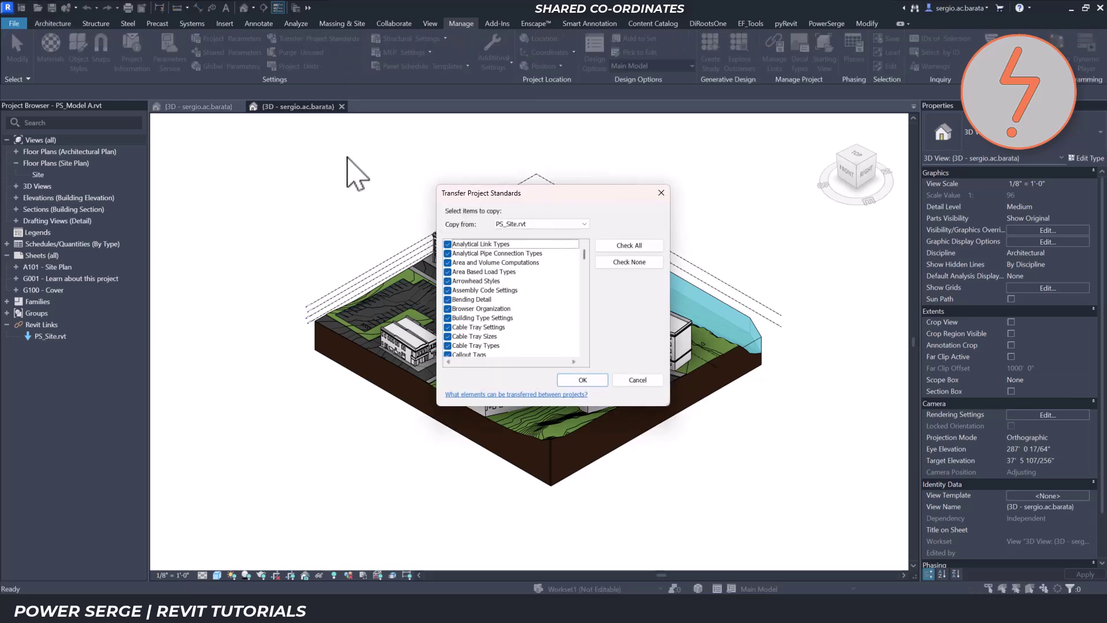
pyautogui.click(541, 224)
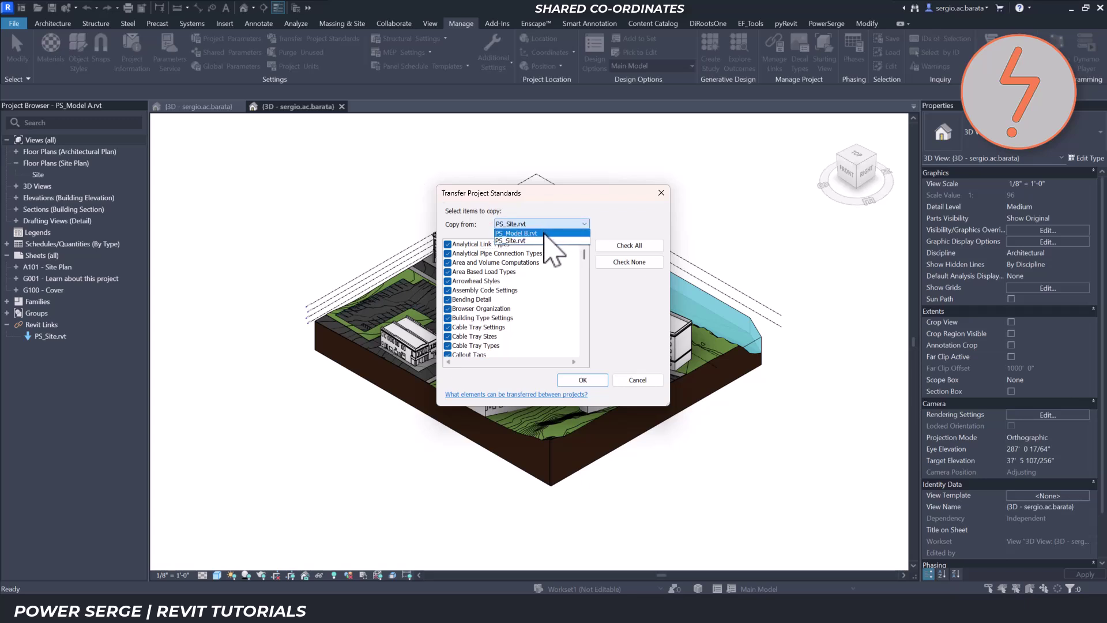
pyautogui.click(543, 232)
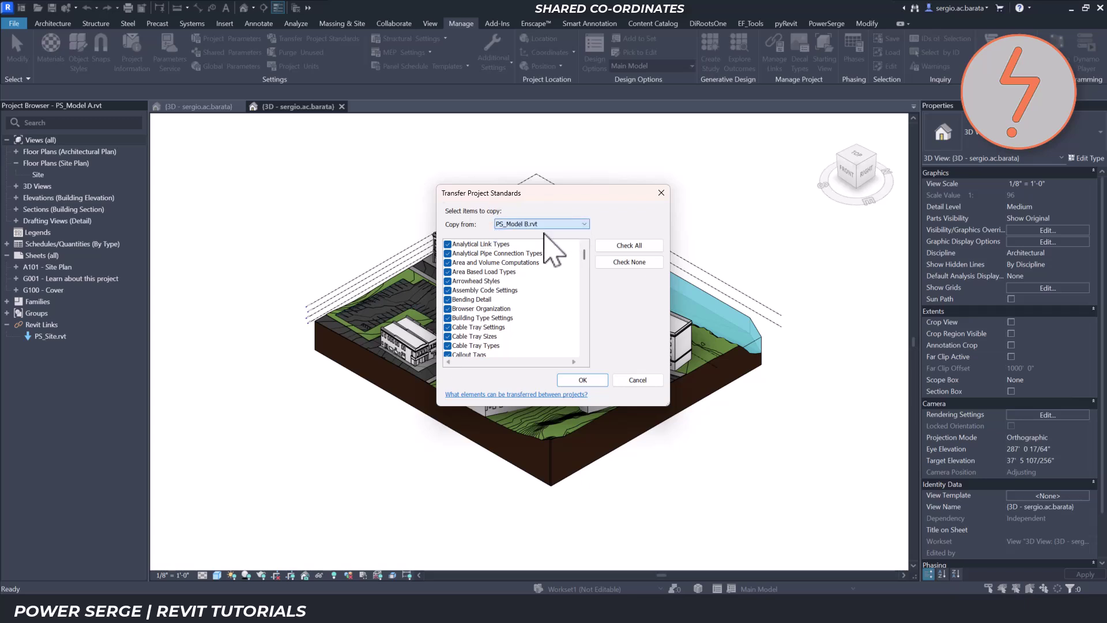
pyautogui.click(612, 263)
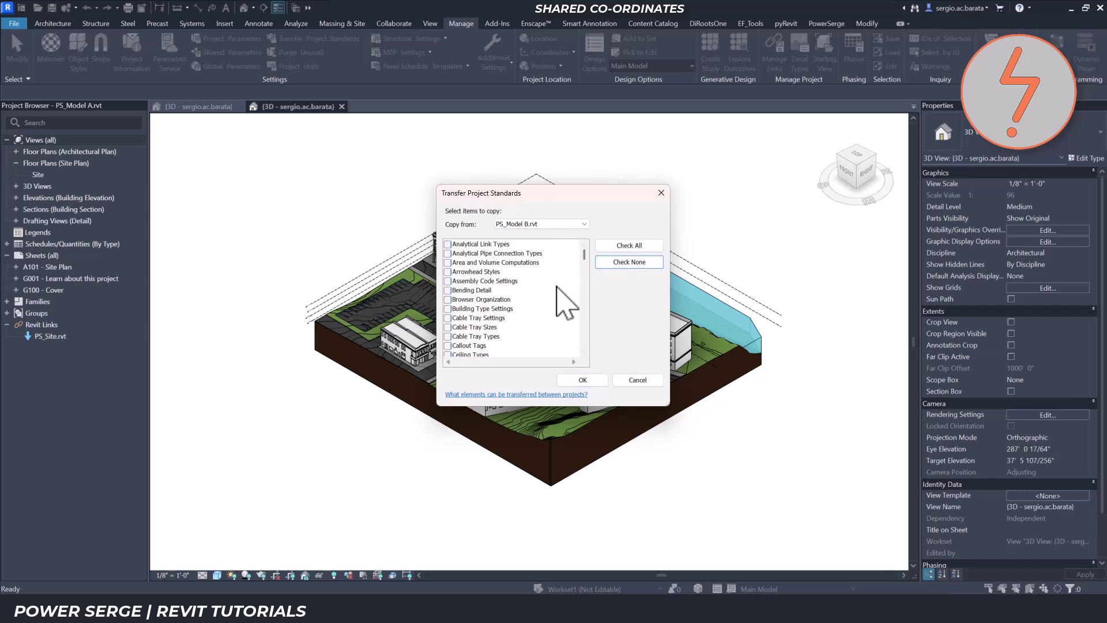
# Step: Transfer only Project Info into PS_Model A, bringing in new types only, and synchronize the model with central
pyautogui.click(511, 282)
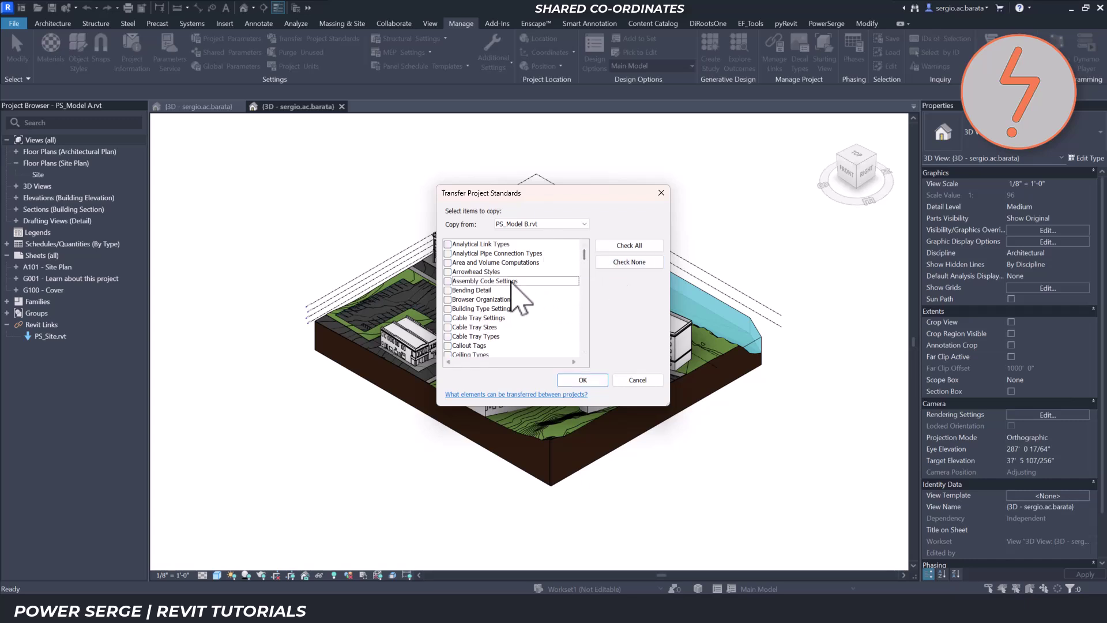
pyautogui.press('pagedown')
pyautogui.press('pagedown')
pyautogui.press('pagedown')
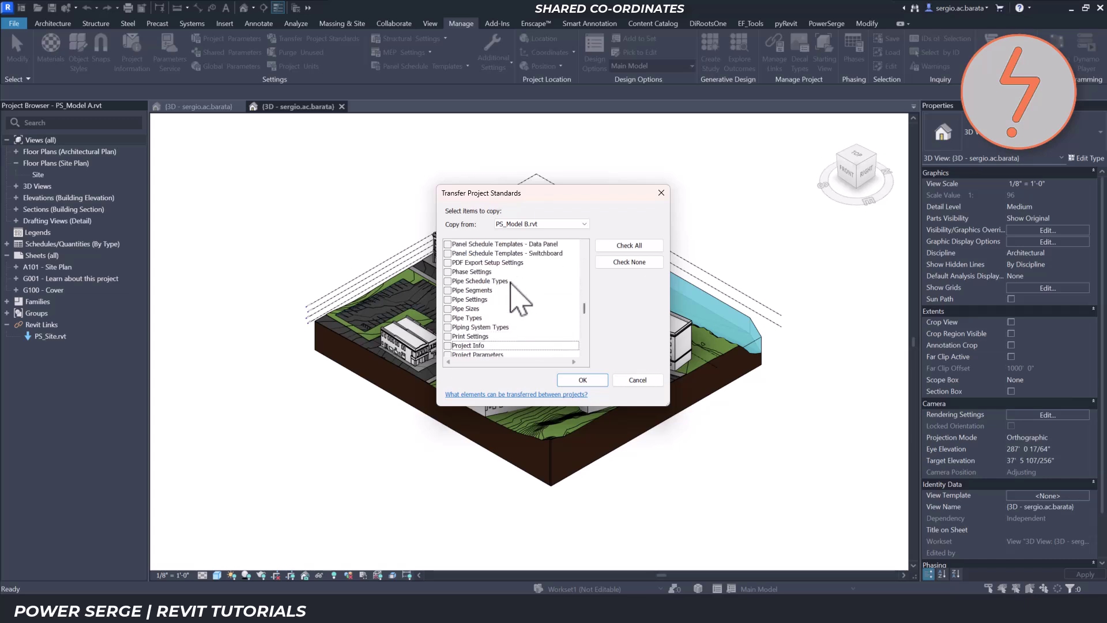
pyautogui.click(448, 345)
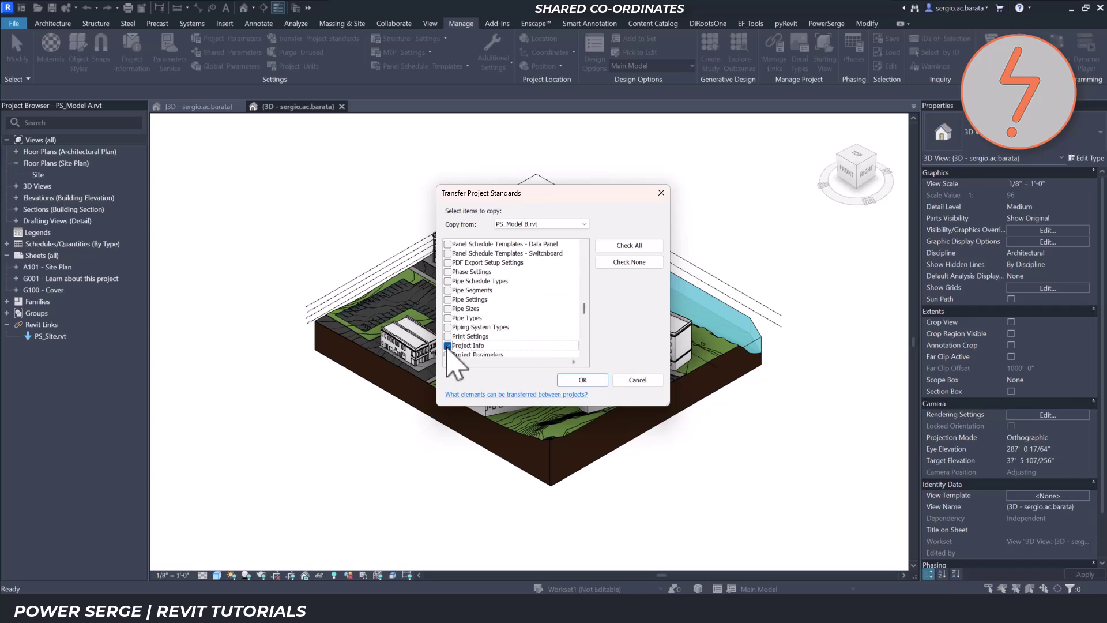
pyautogui.click(583, 380)
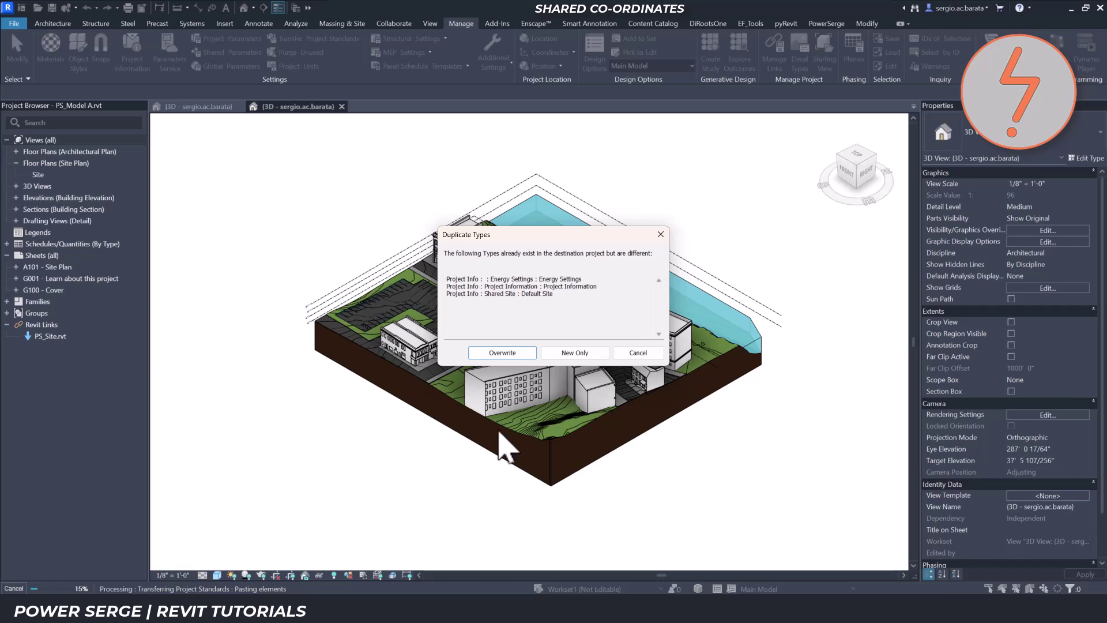
pyautogui.click(594, 368)
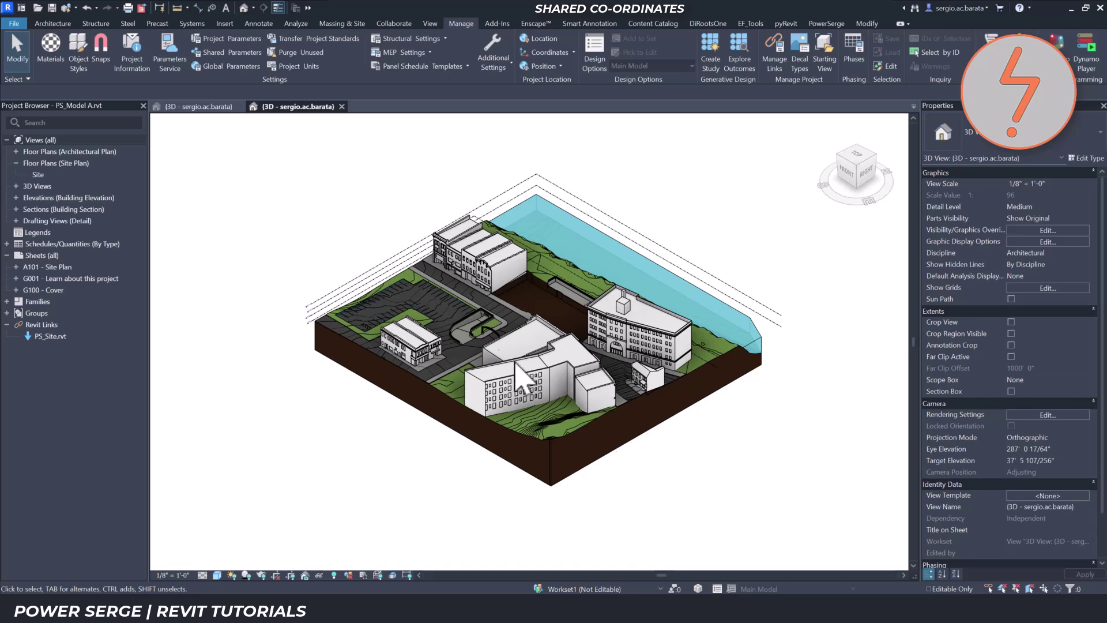
pyautogui.click(67, 8)
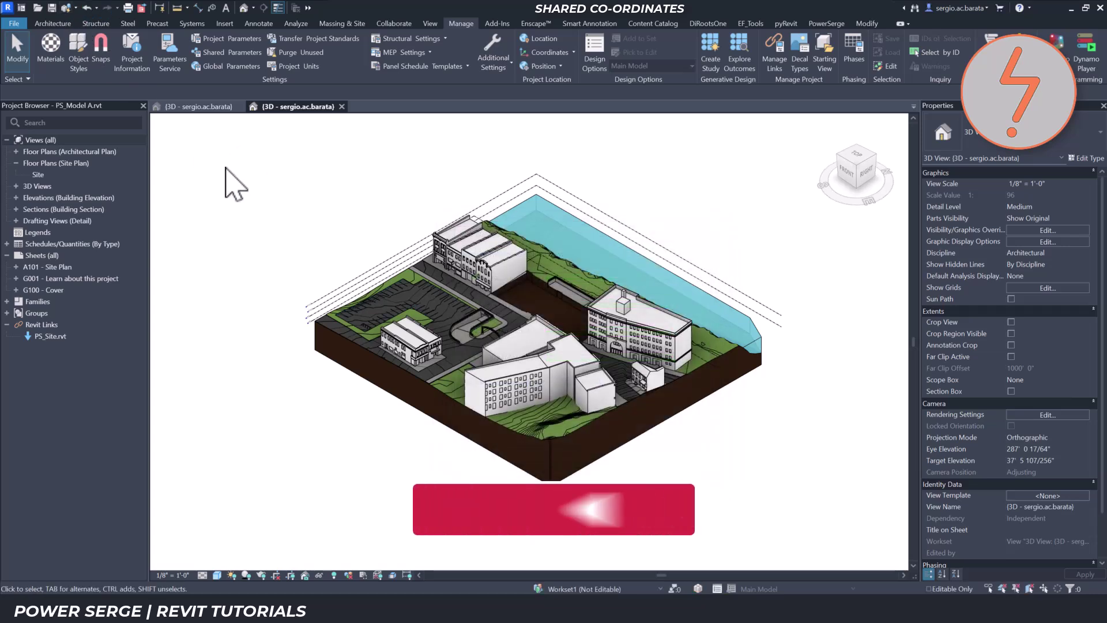
# Step: Switch to PS_Model B's 3D view and set up Transfer Project Standards from PS_Model A.rvt with all items unchecked
pyautogui.click(201, 107)
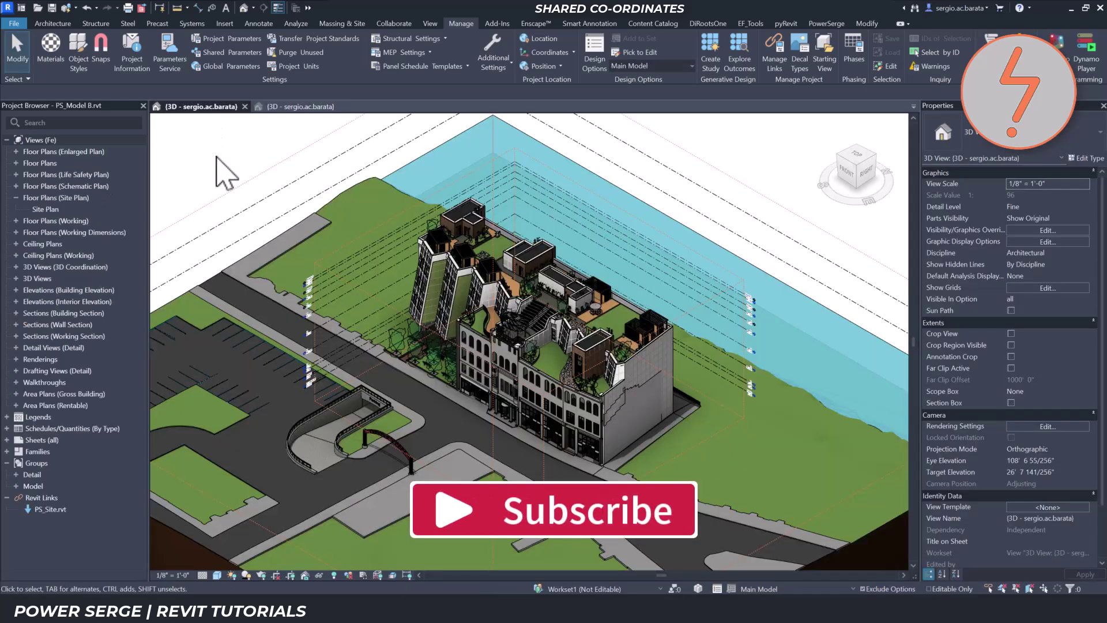
pyautogui.click(340, 40)
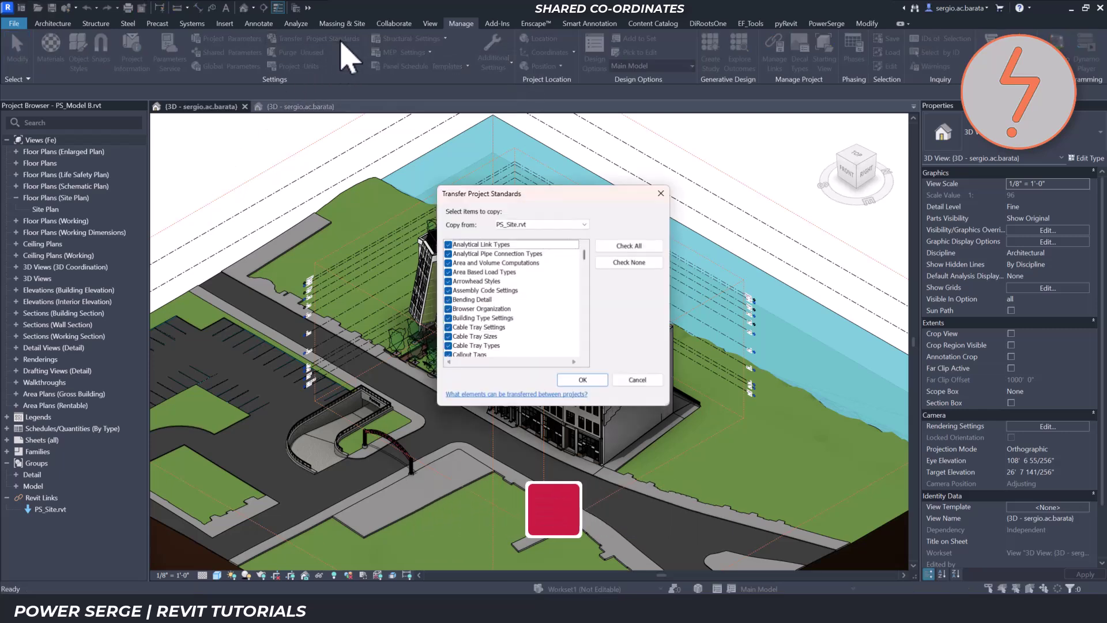
pyautogui.click(534, 224)
pyautogui.click(516, 233)
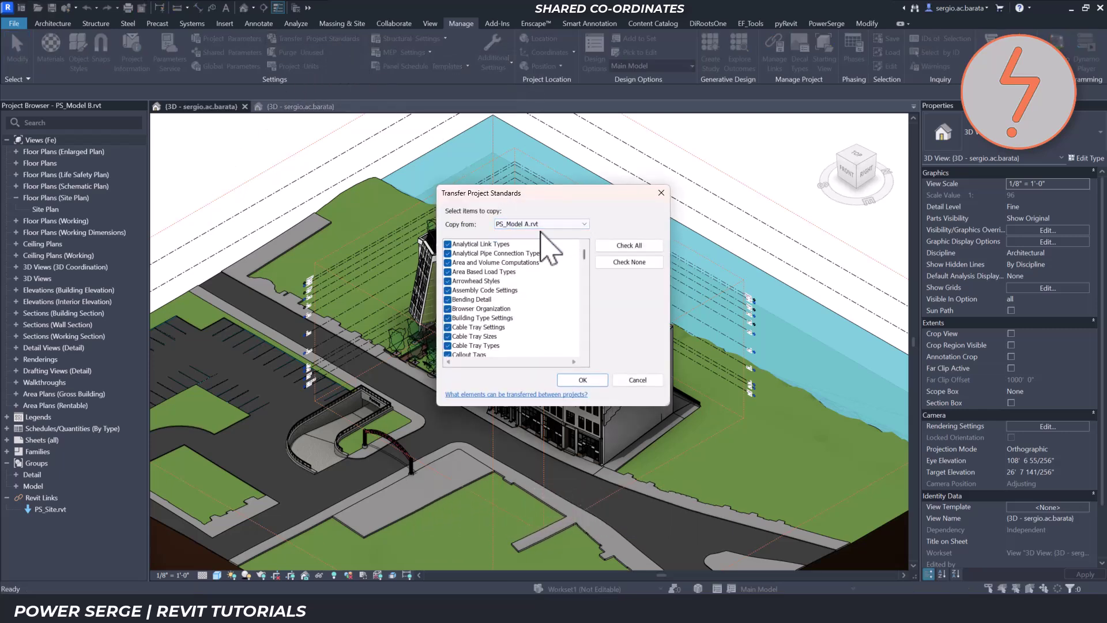
pyautogui.click(623, 263)
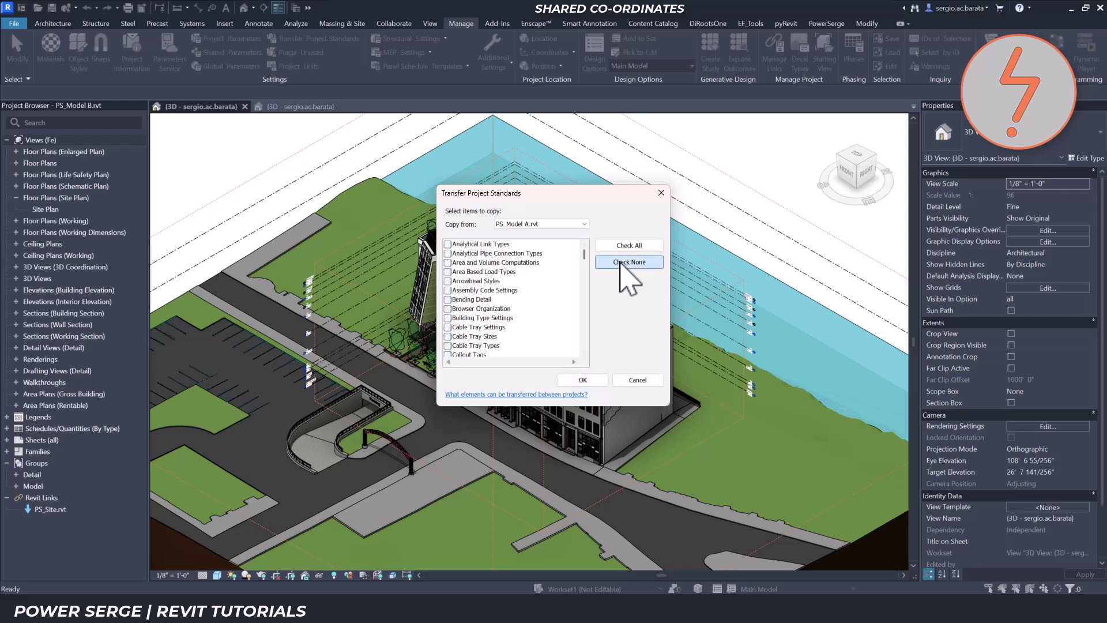
# Step: Transfer only Project Info into PS_Model B, bringing in new types only, and synchronize the model with central
pyautogui.click(510, 290)
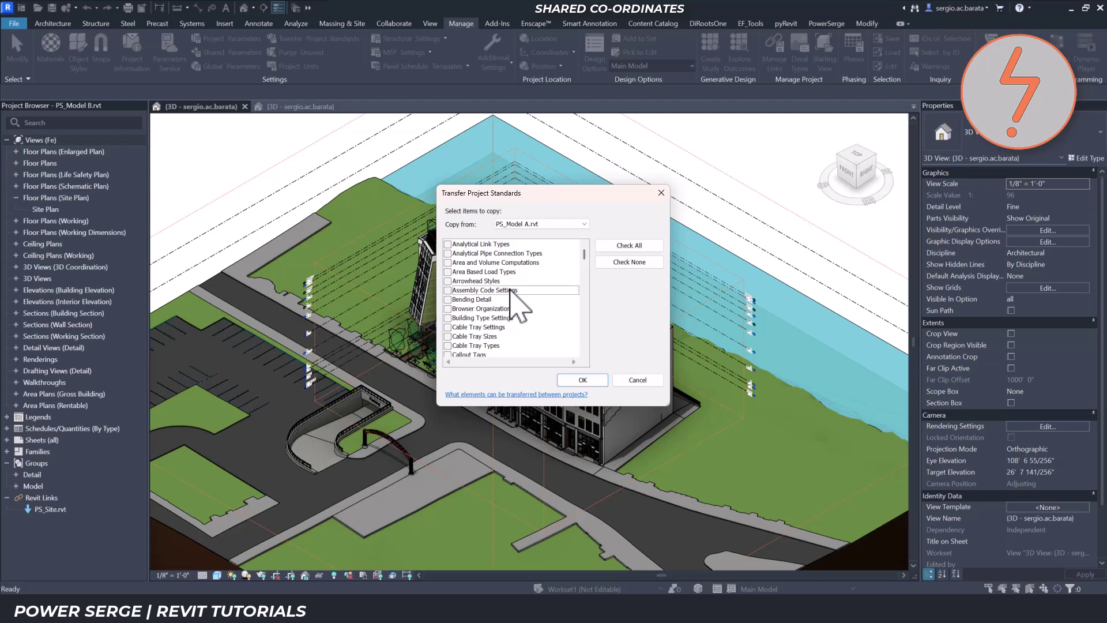
pyautogui.write('pro')
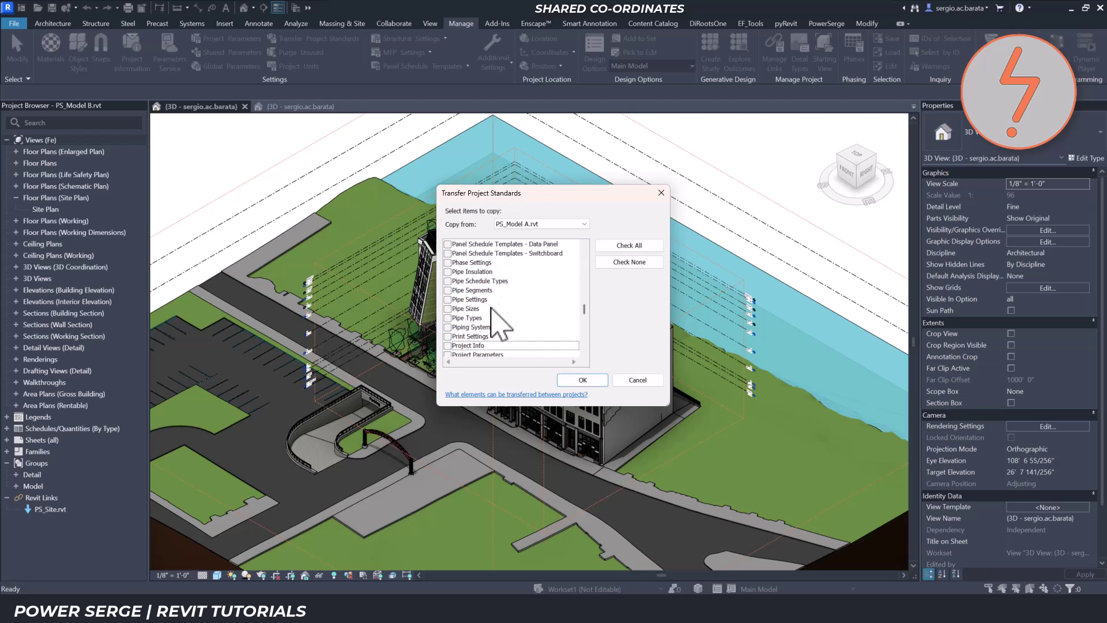
pyautogui.click(448, 345)
pyautogui.click(583, 379)
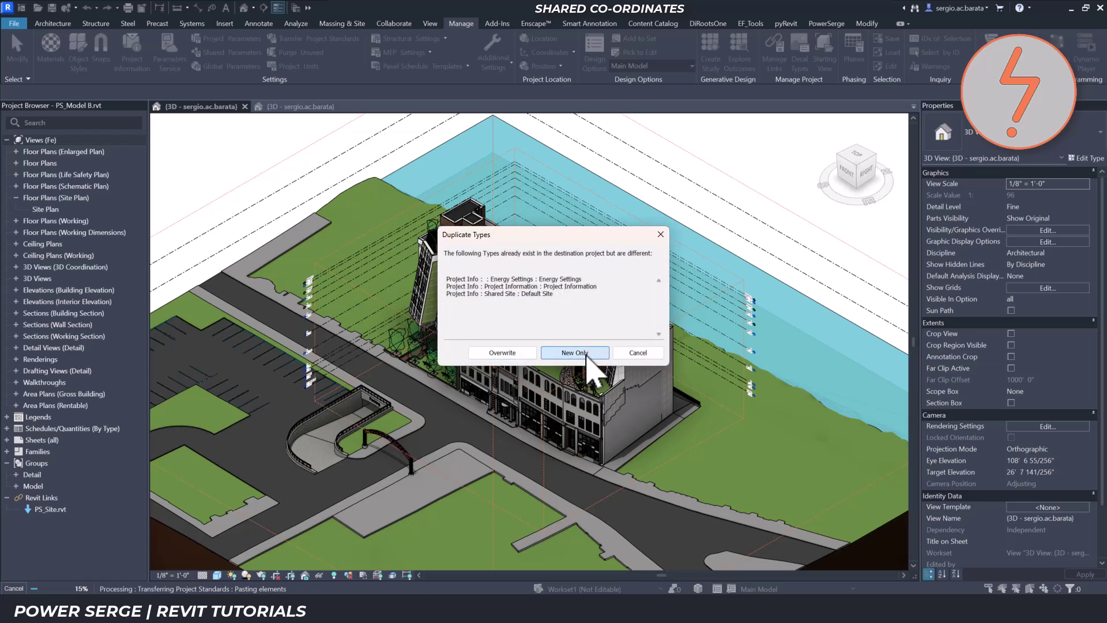
pyautogui.click(587, 354)
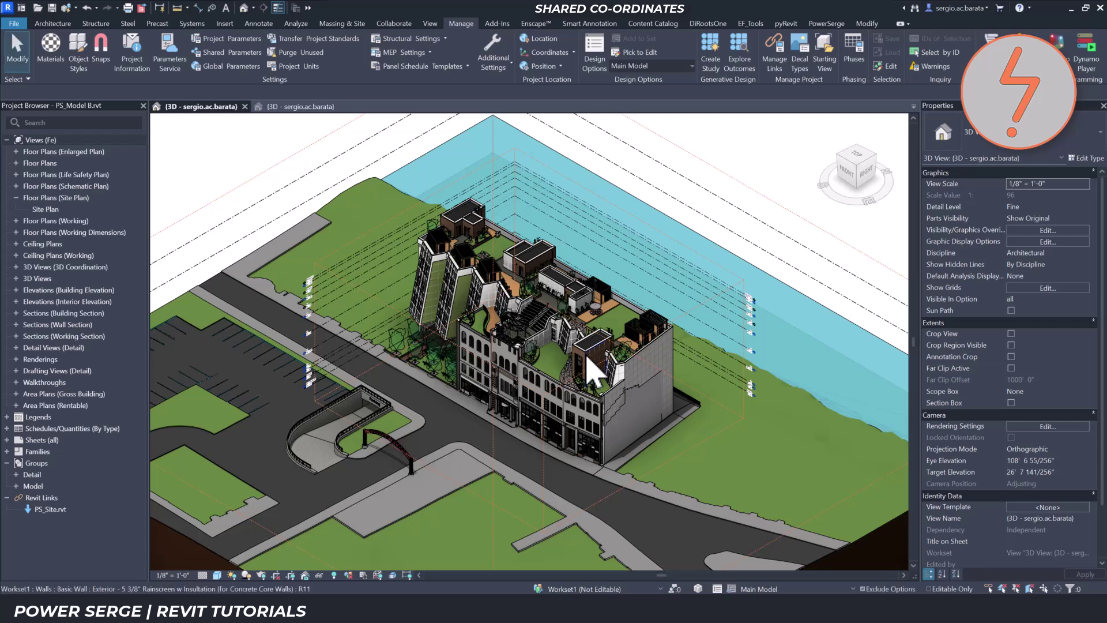
pyautogui.click(66, 8)
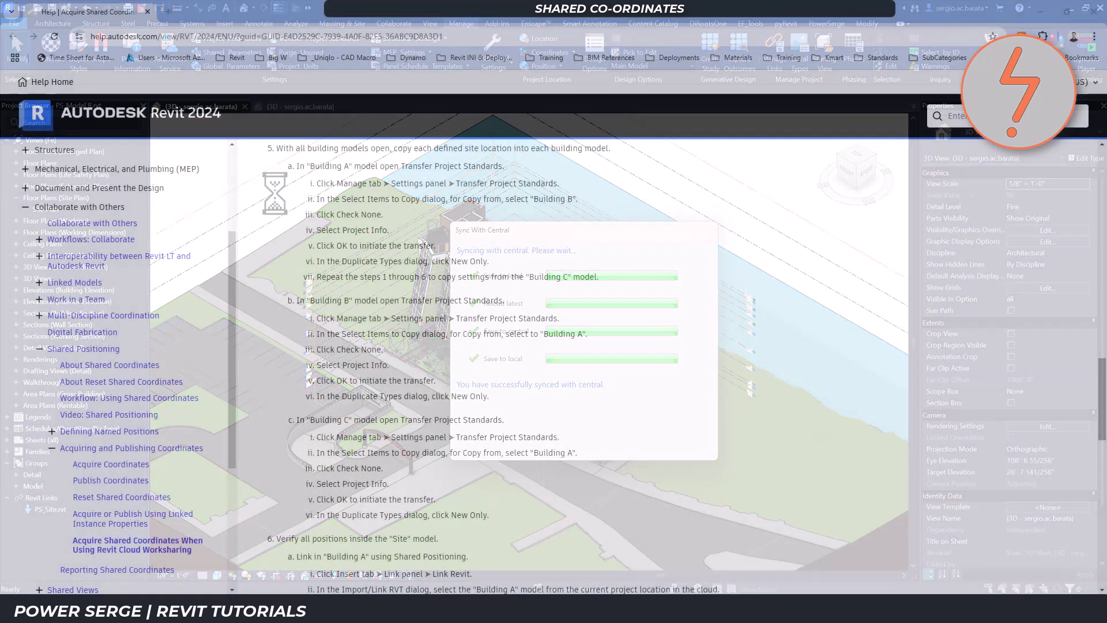
# Step: Open PS_Site from the 01 - Site project folder and display its default 3D view
pyautogui.scroll(-7, 576, 369)
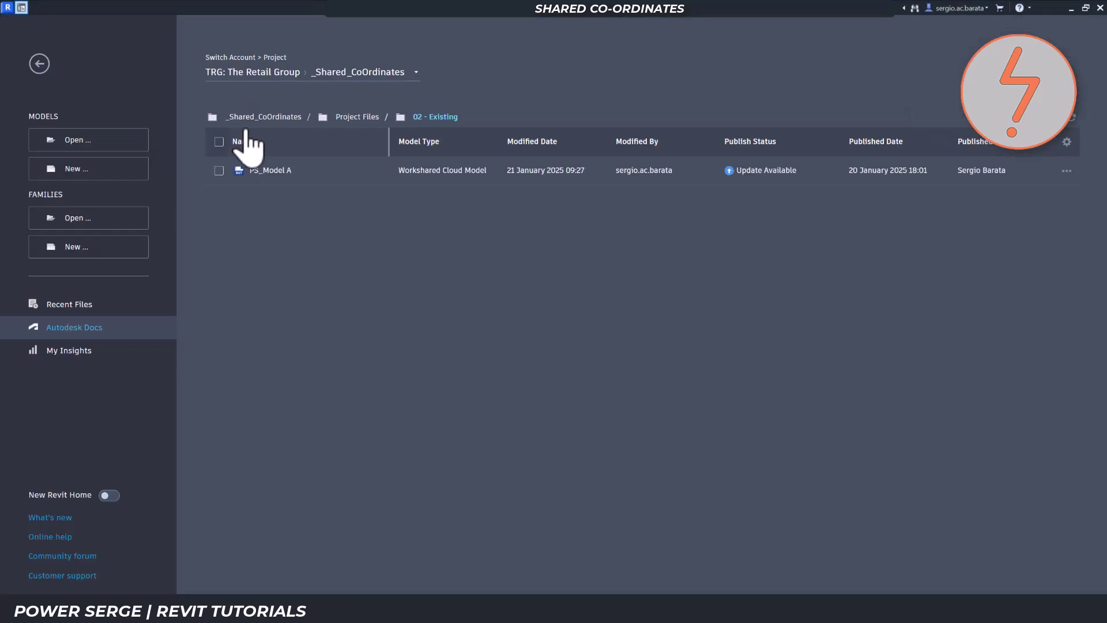
pyautogui.click(356, 117)
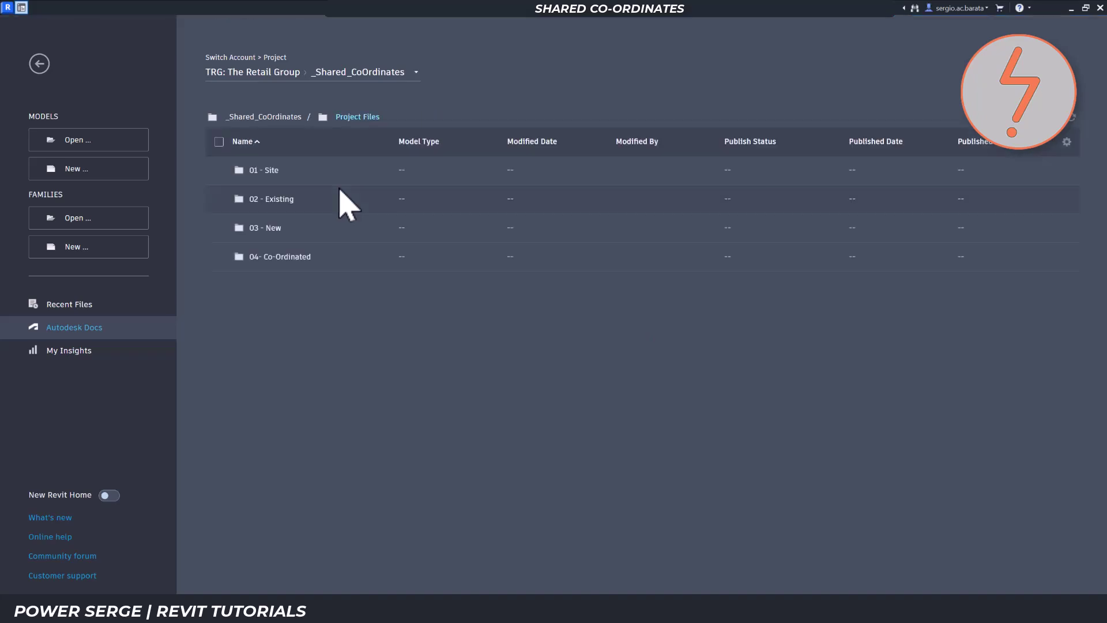
pyautogui.click(265, 171)
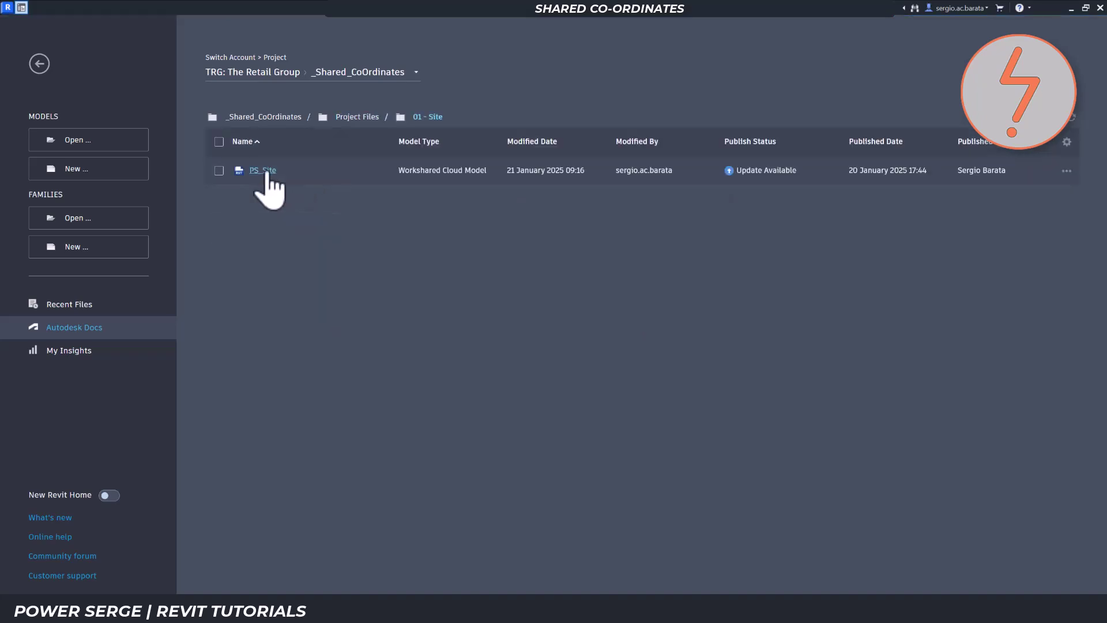
pyautogui.click(266, 171)
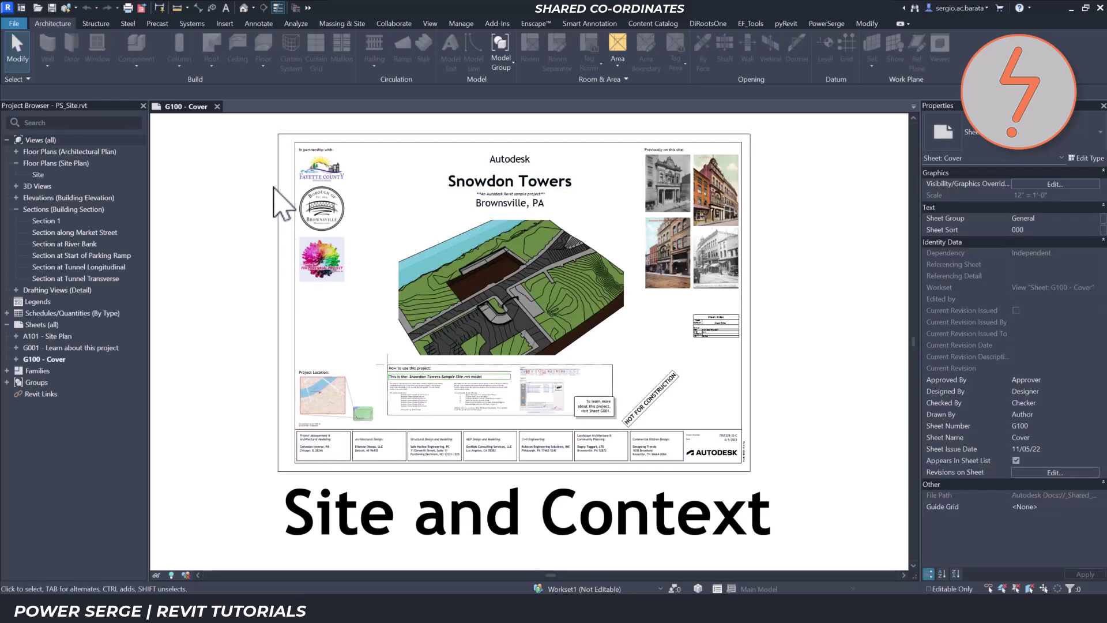
pyautogui.click(243, 9)
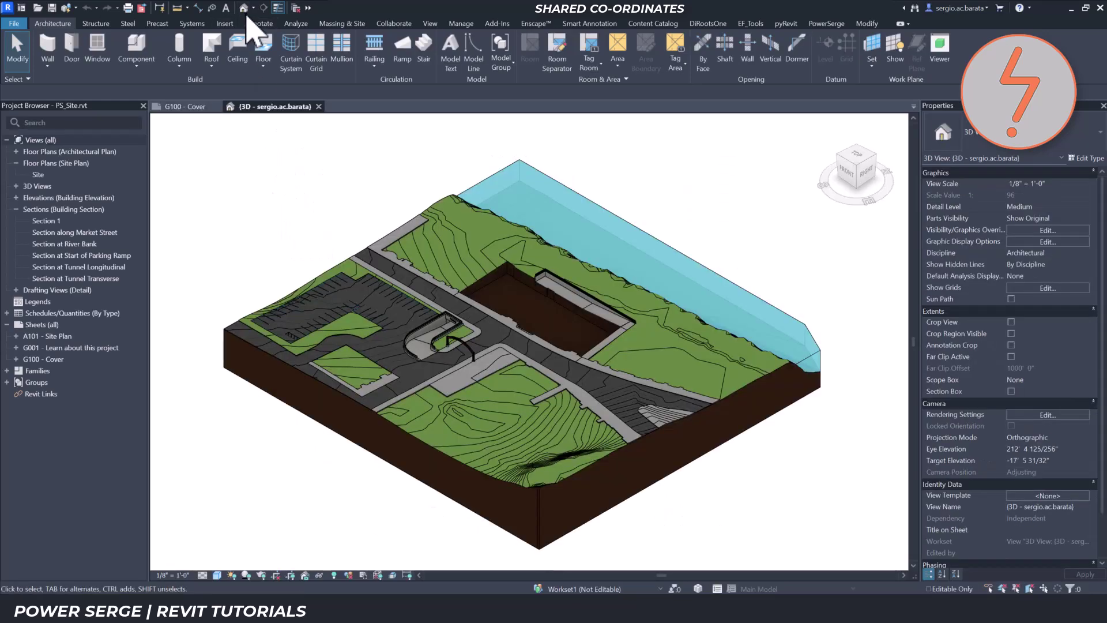
# Step: Link PS_Model A.rvt from the 02 - Existing project folder with Auto - By Shared Coordinates positioning, using the Building A site
pyautogui.click(216, 24)
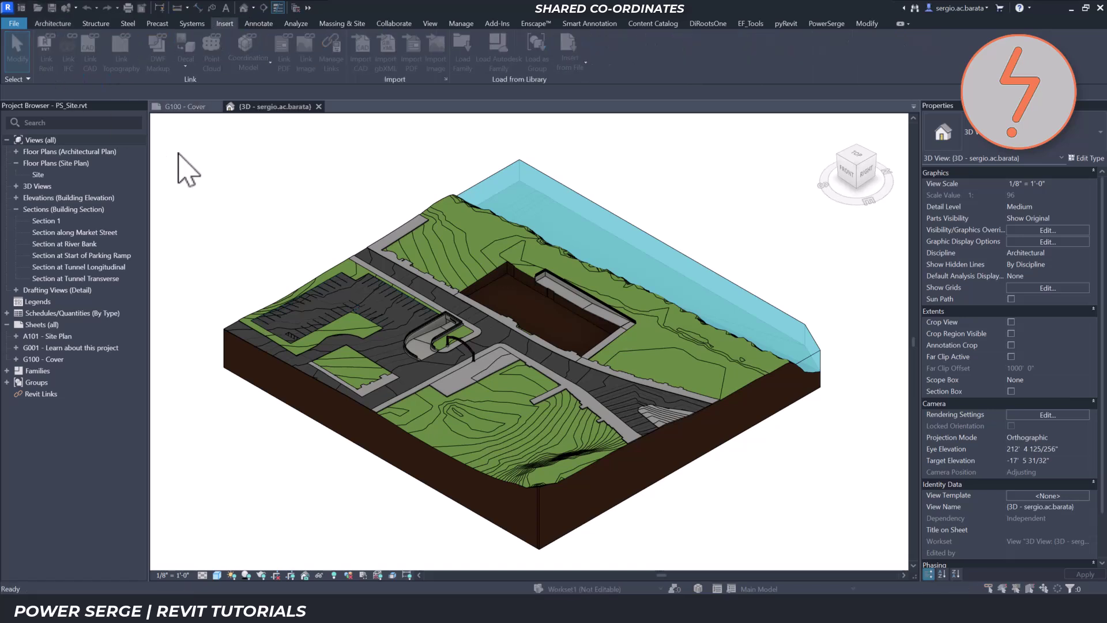
pyautogui.press('r')
pyautogui.press('l')
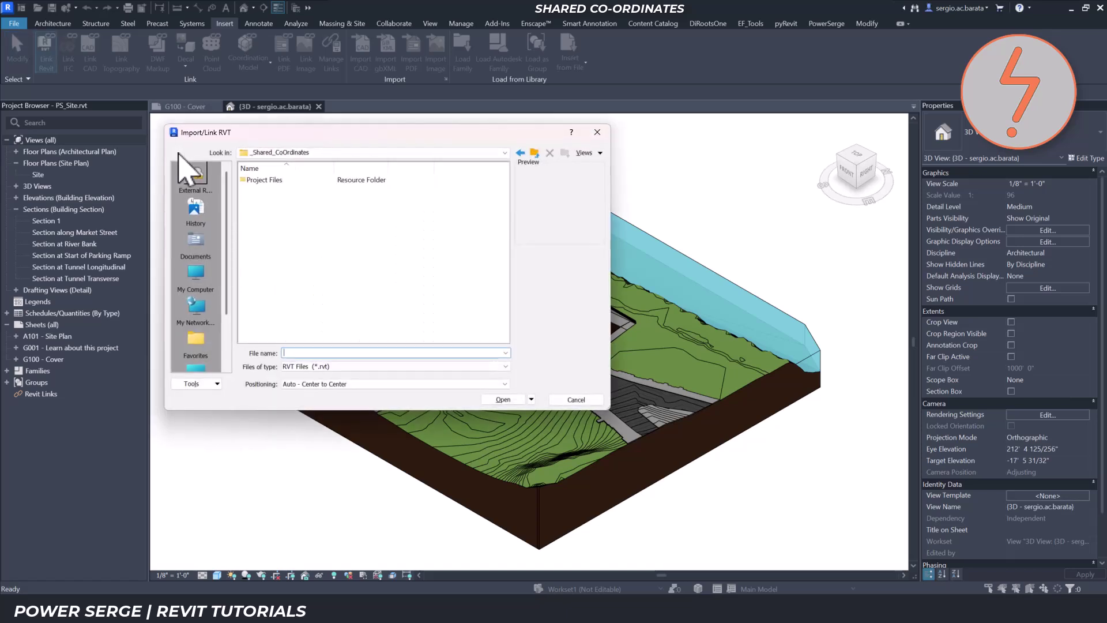
pyautogui.doubleClick(271, 183)
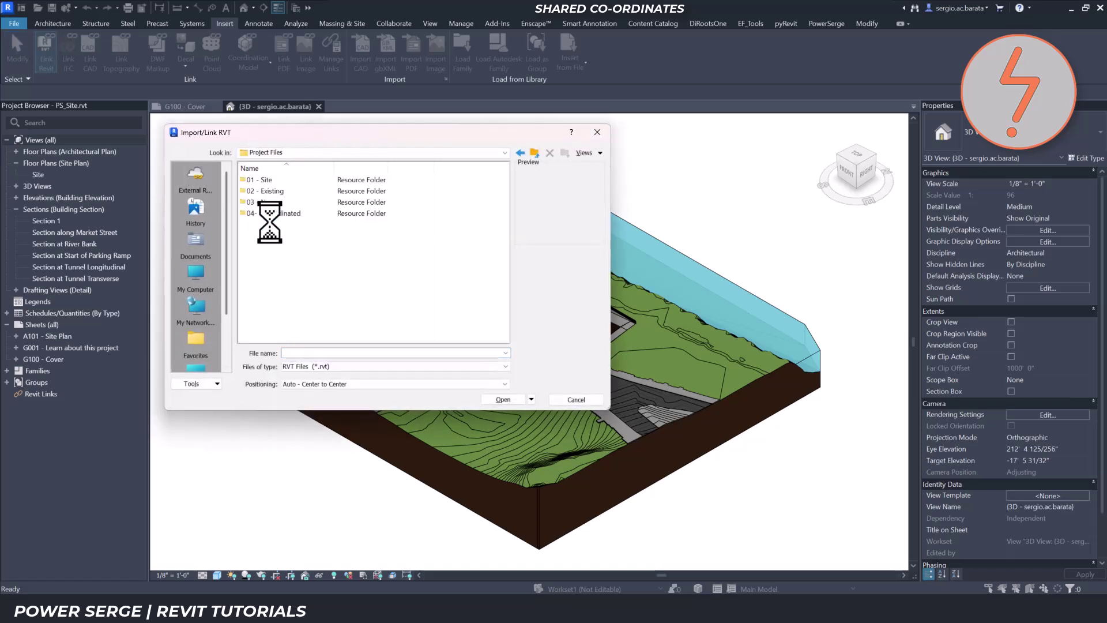
pyautogui.doubleClick(270, 191)
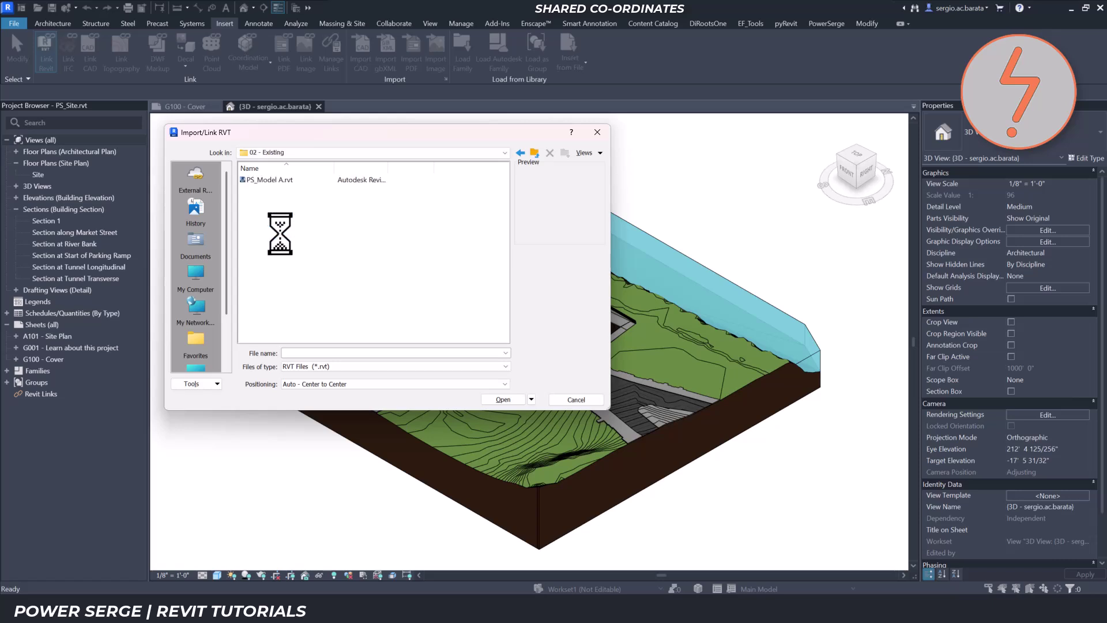
pyautogui.click(282, 181)
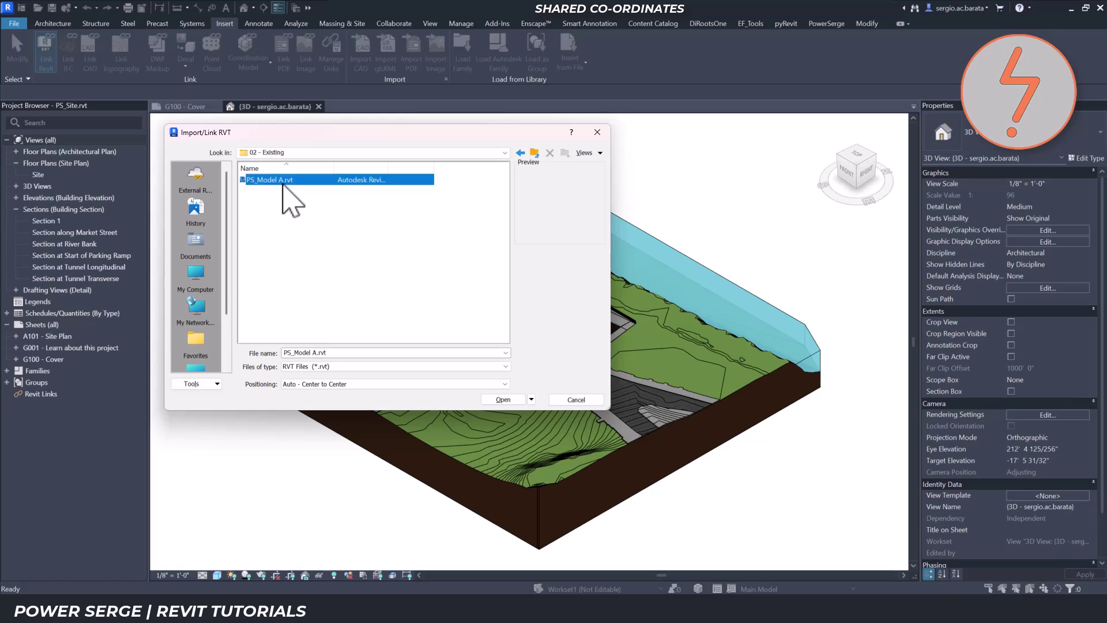
pyautogui.click(361, 383)
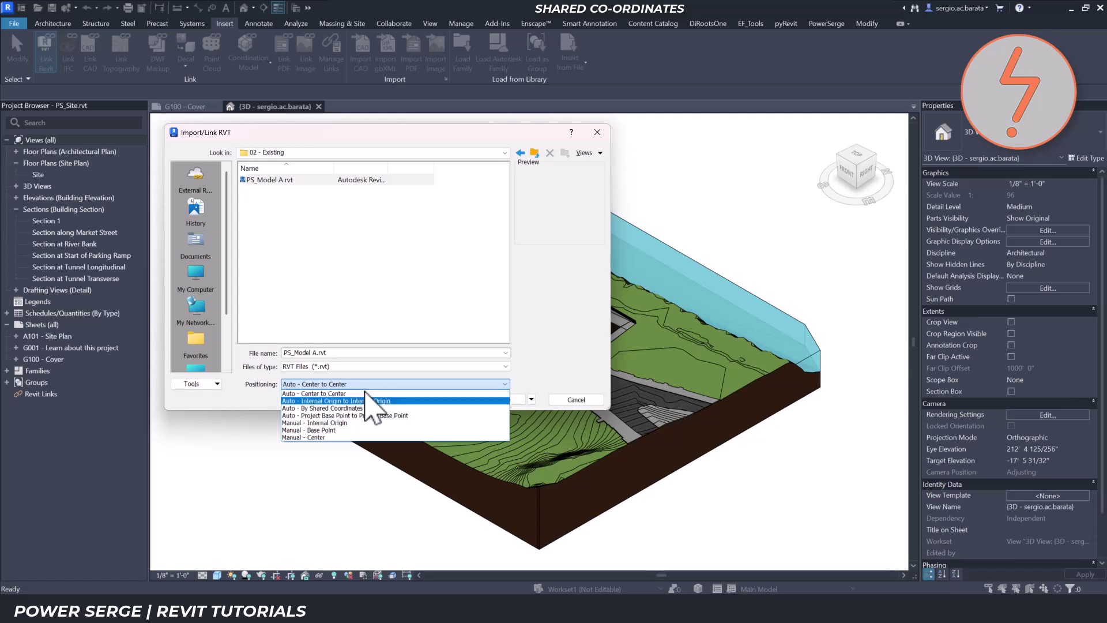
pyautogui.click(370, 408)
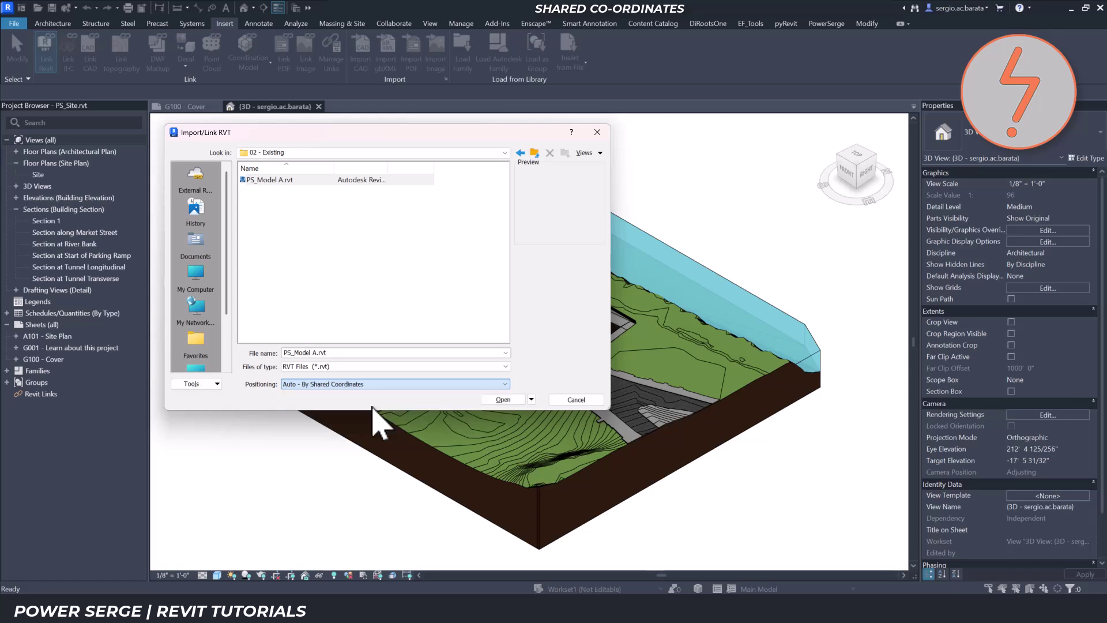
pyautogui.click(500, 400)
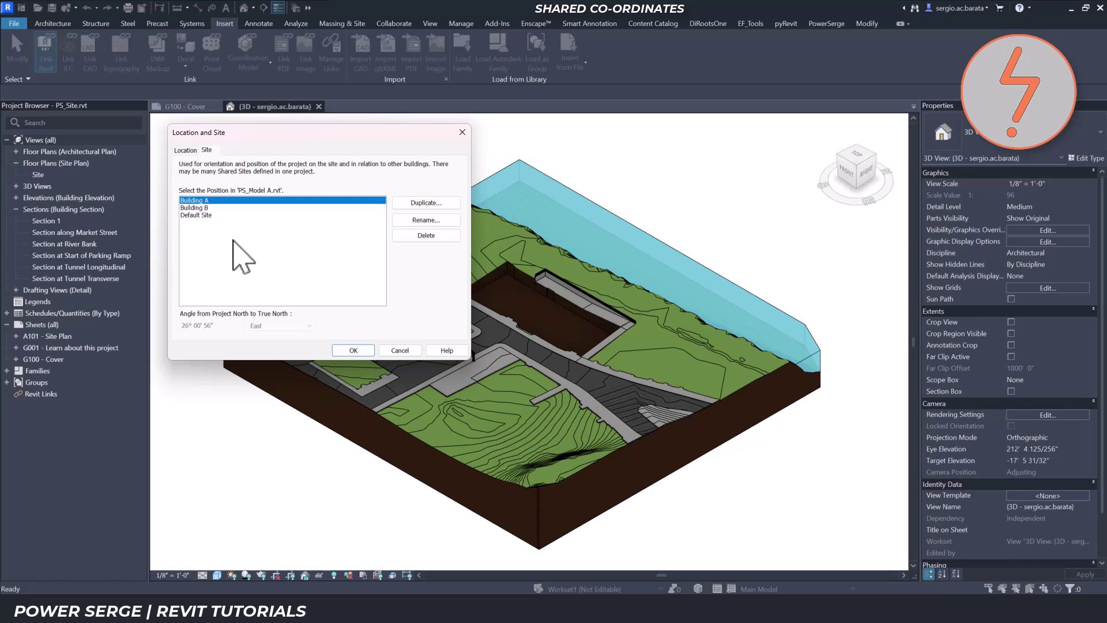
pyautogui.click(349, 352)
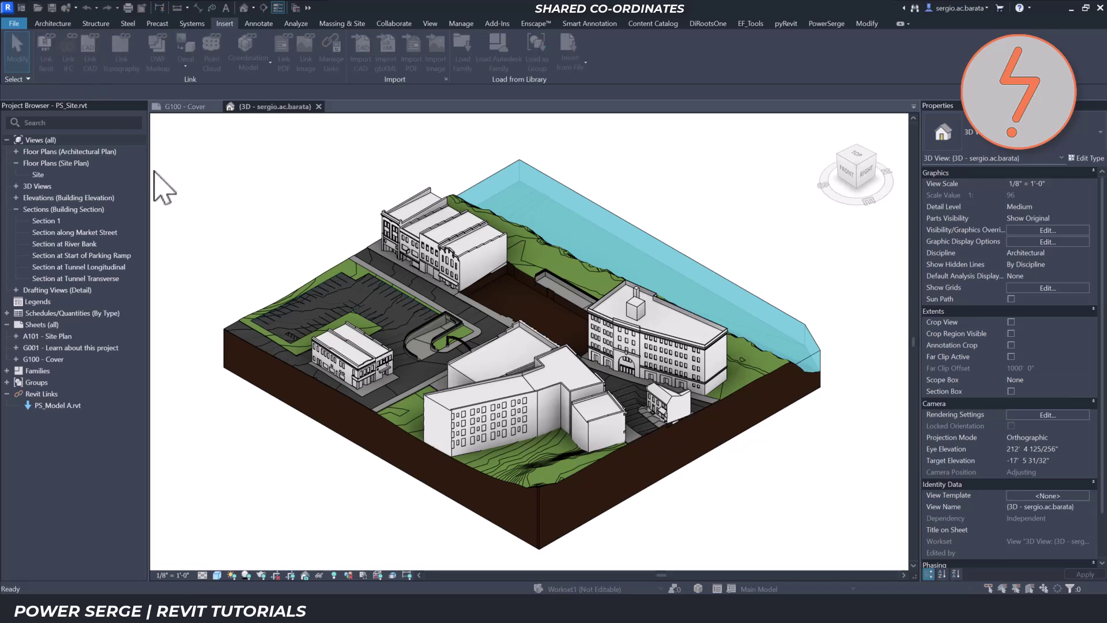
# Step: Link PS_Model B.rvt from the 03 - New project folder by shared coordinates, using the Building B site
pyautogui.doubleClick(253, 180)
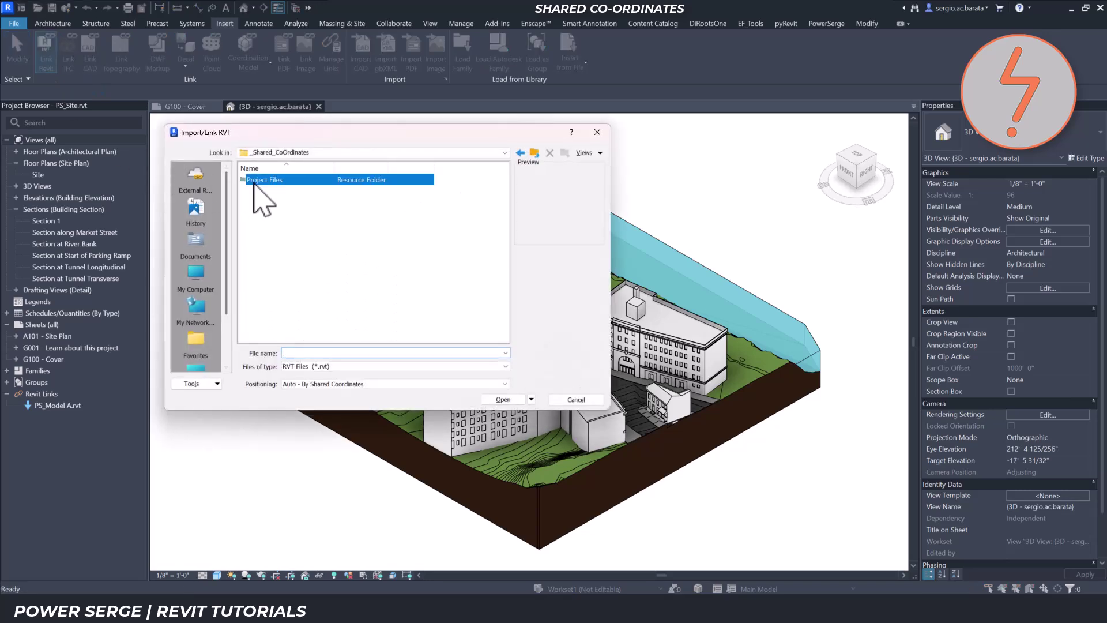
pyautogui.doubleClick(266, 202)
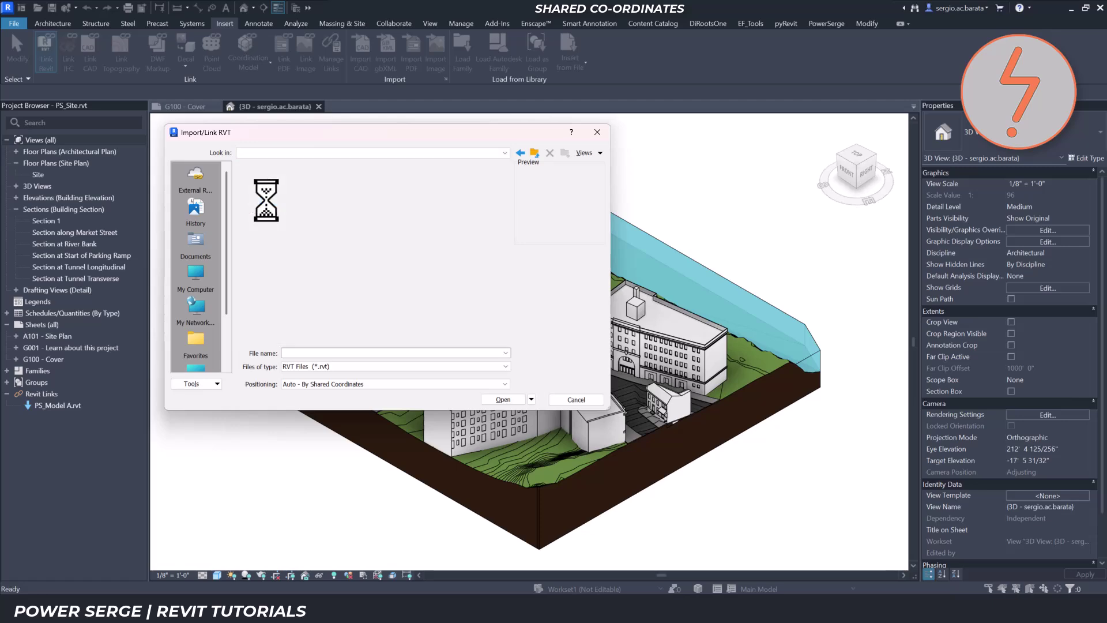
pyautogui.click(269, 180)
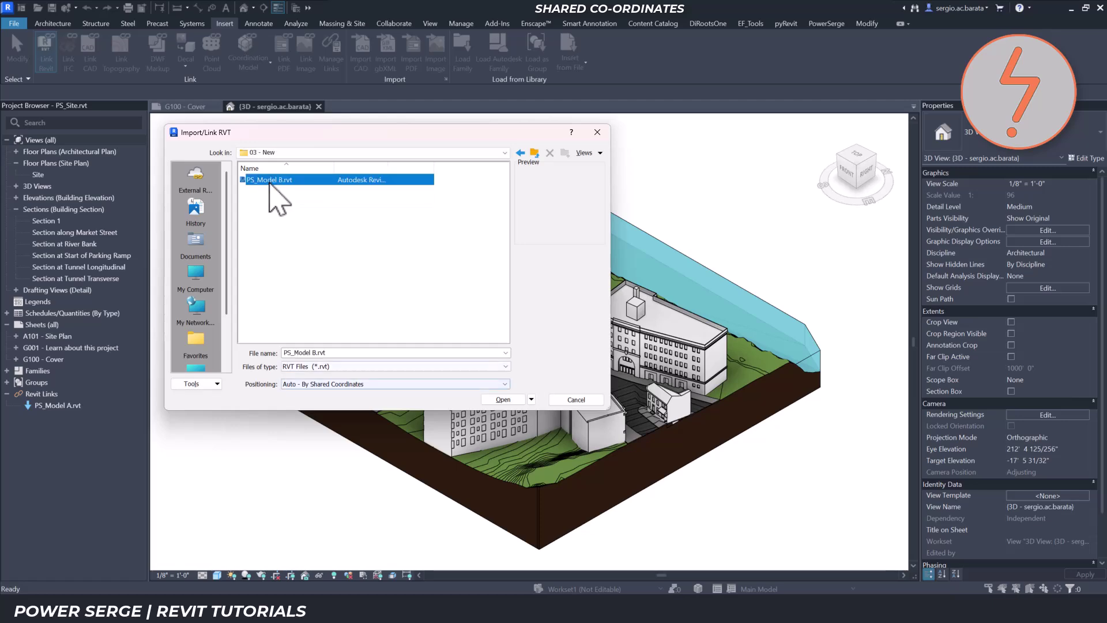
pyautogui.click(499, 400)
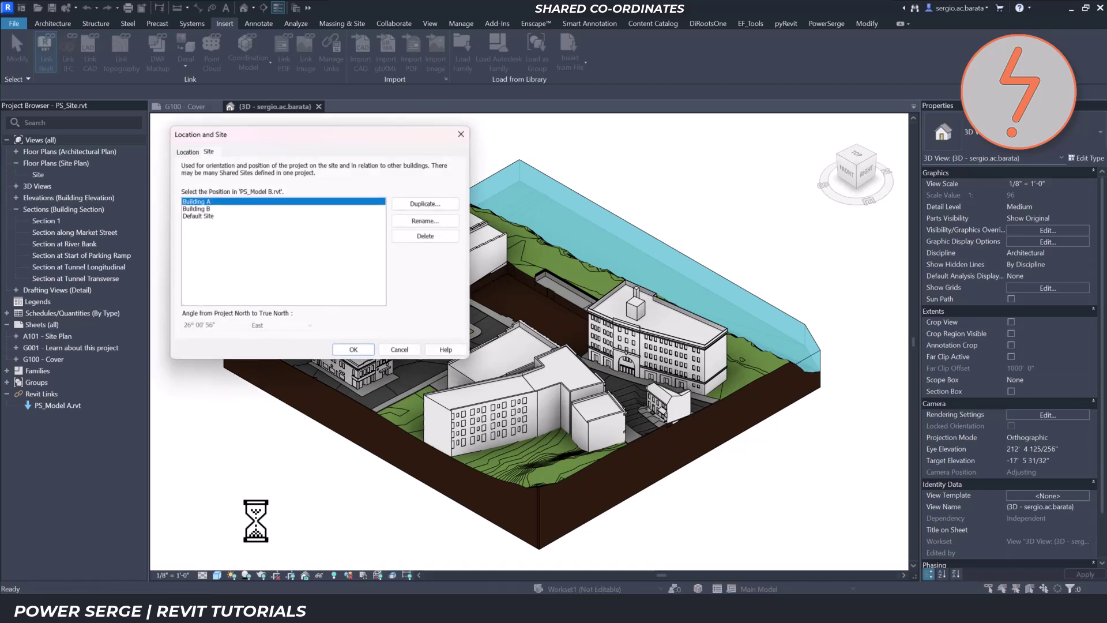
pyautogui.click(199, 207)
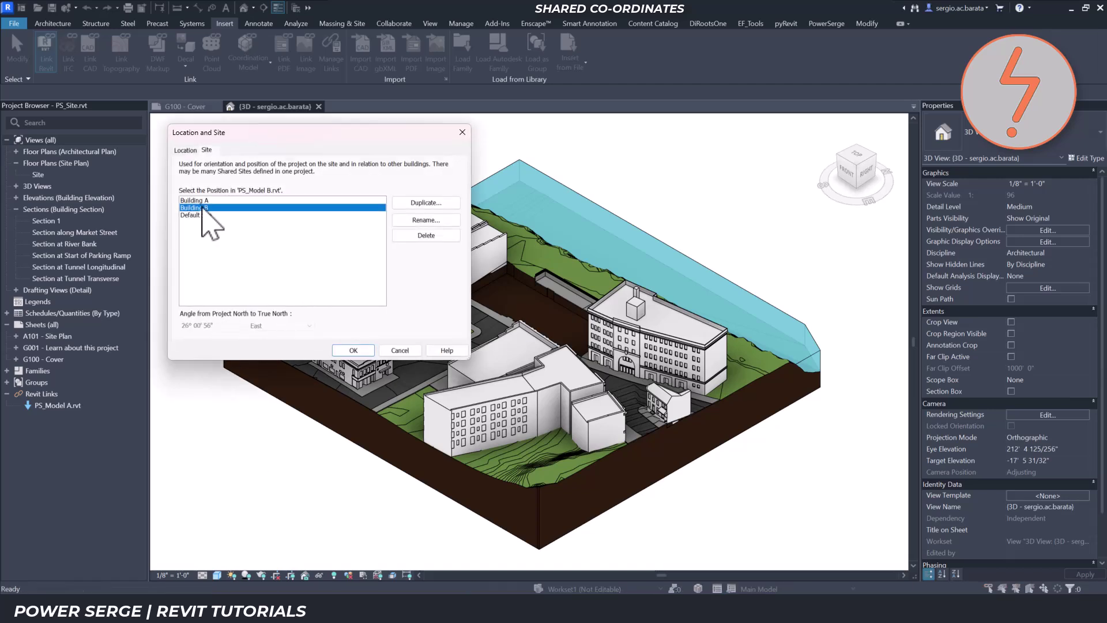
pyautogui.click(347, 351)
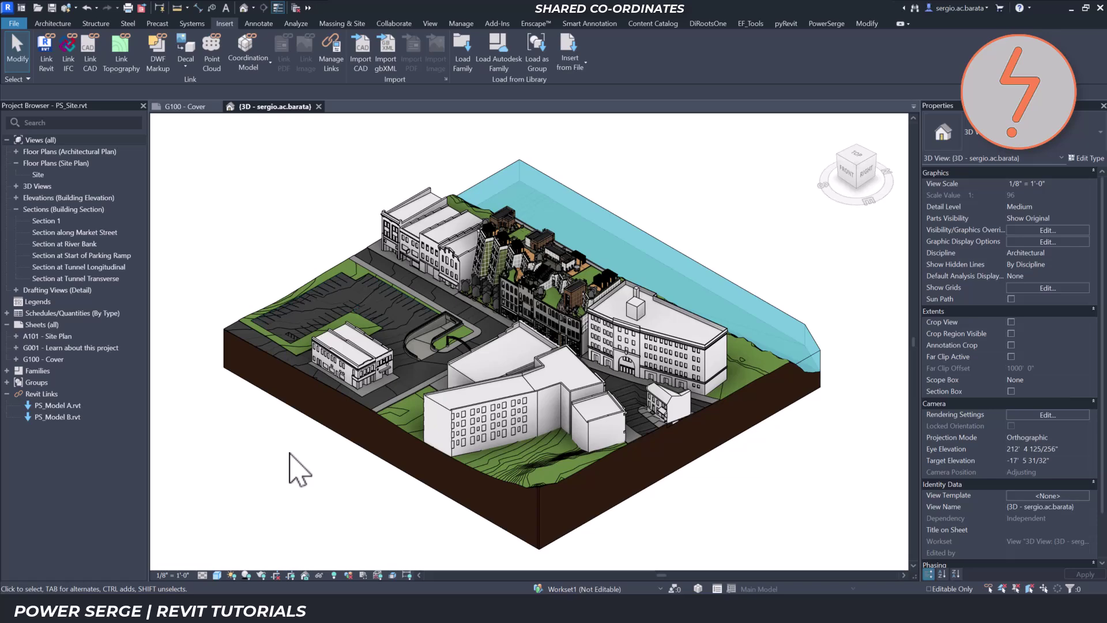
# Step: Select all instances of the PS_Model A link in the entire project and check its shared site without changing it
pyautogui.rightClick(88, 406)
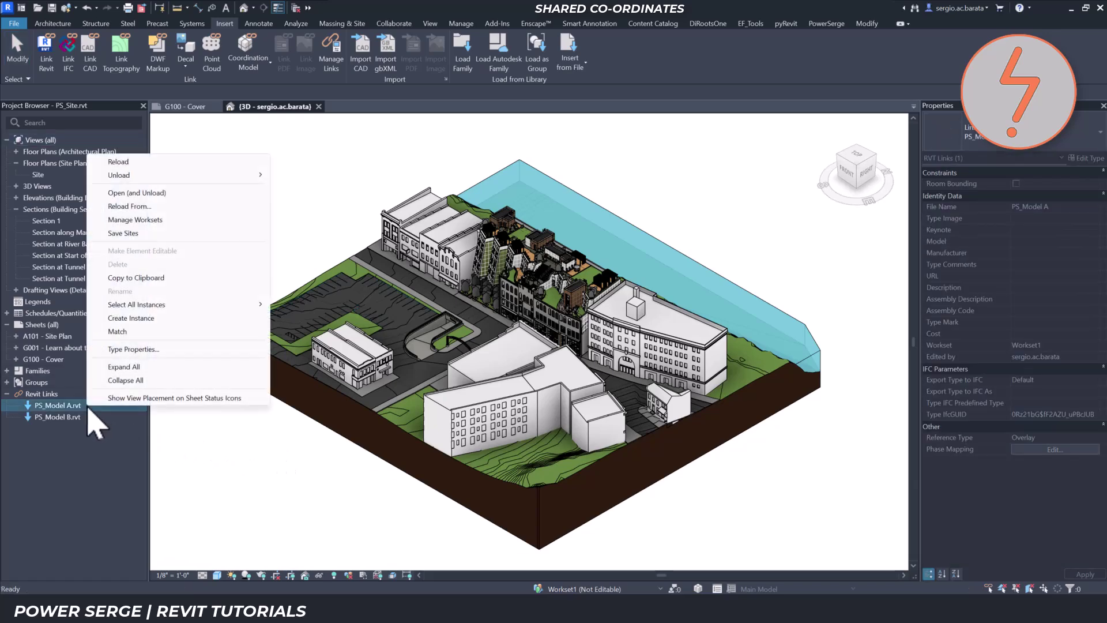
pyautogui.moveTo(178, 305)
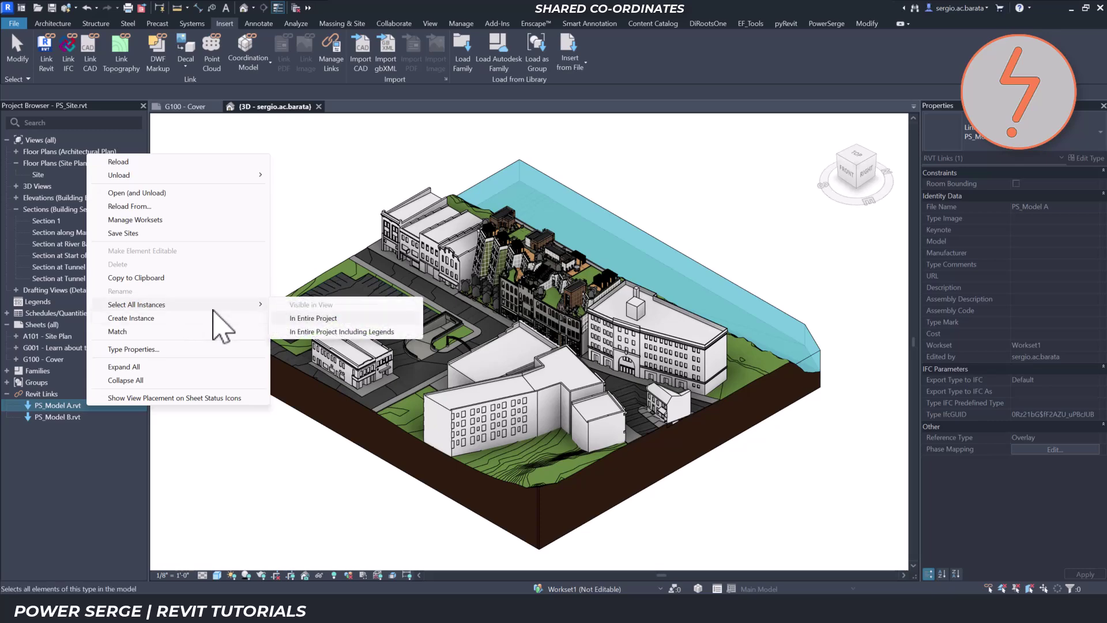
pyautogui.click(288, 319)
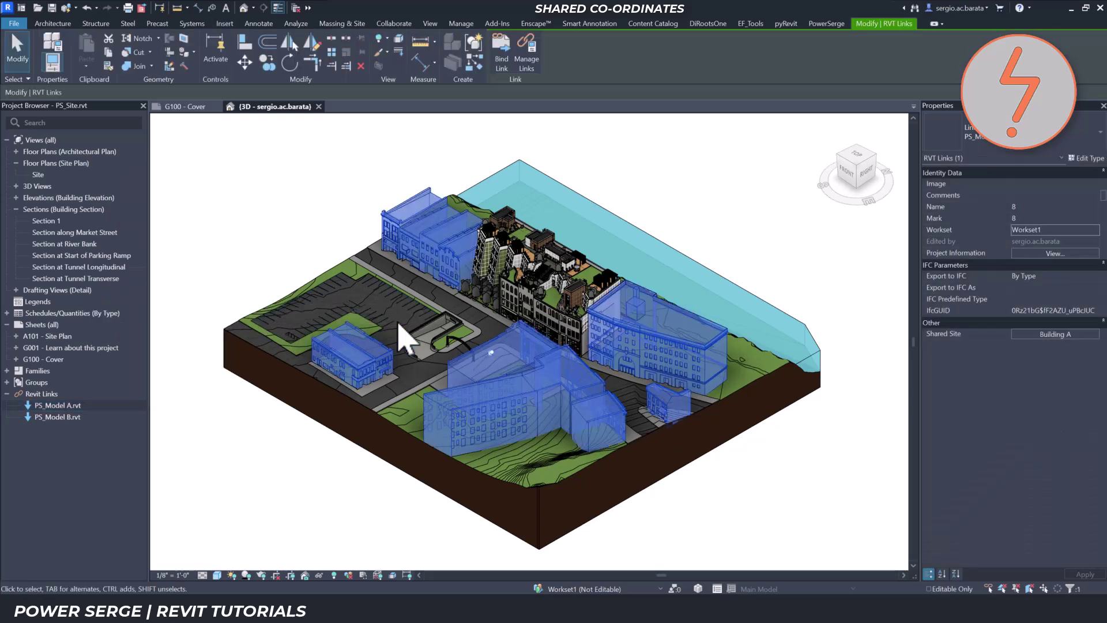
pyautogui.click(1029, 336)
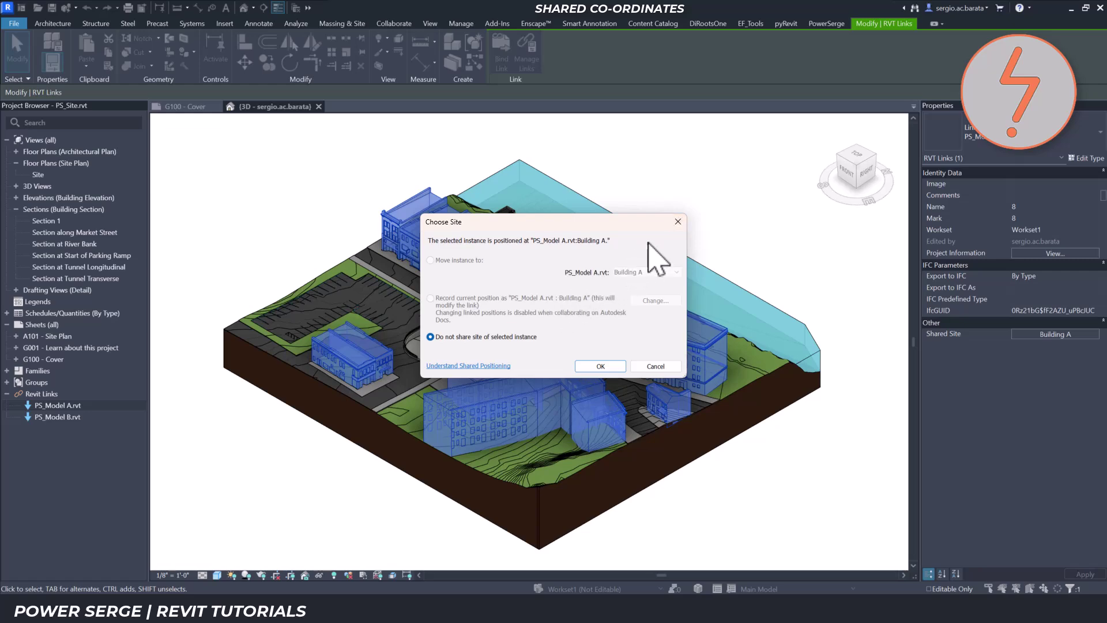
pyautogui.click(678, 221)
pyautogui.click(672, 240)
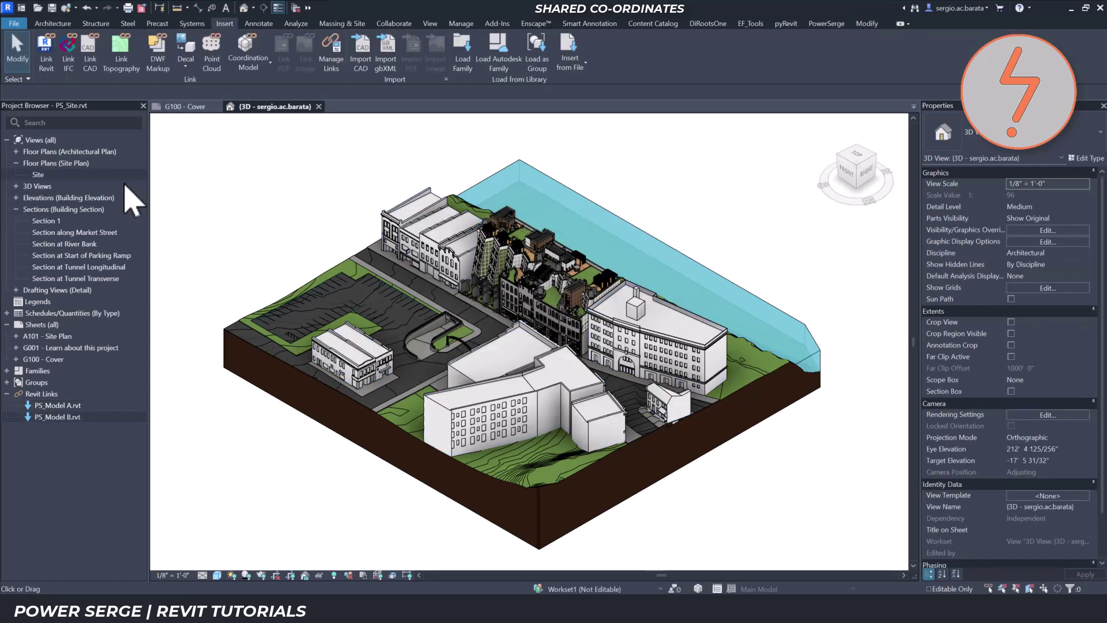
# Step: Open the Site floor plan and inspect the coordinates of the host model's survey point
pyautogui.doubleClick(45, 176)
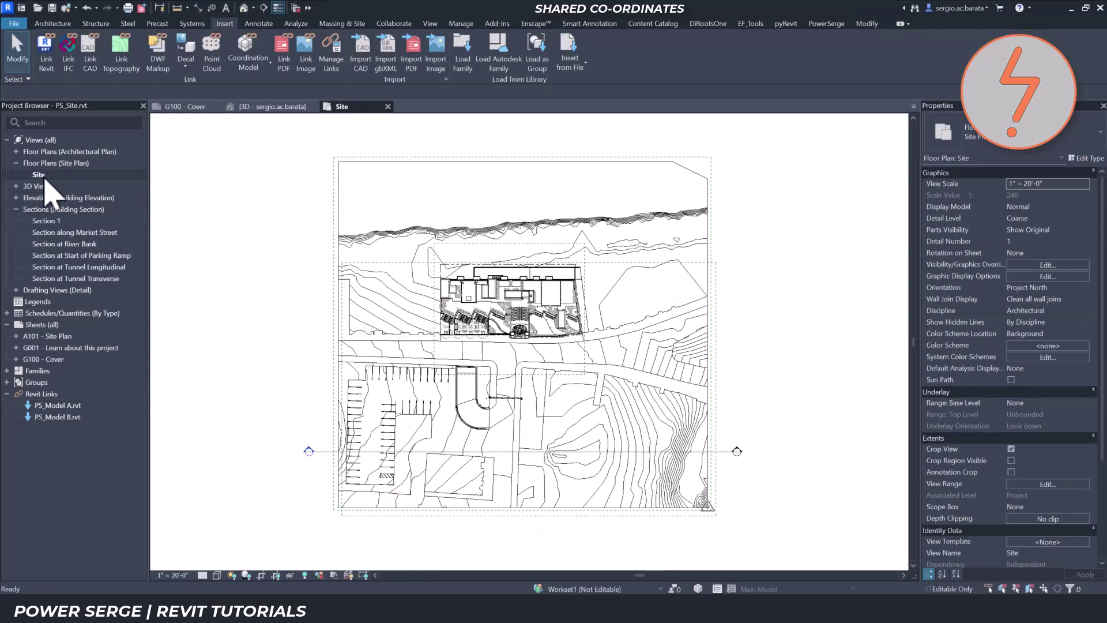
pyautogui.press('Tab')
pyautogui.click(710, 511)
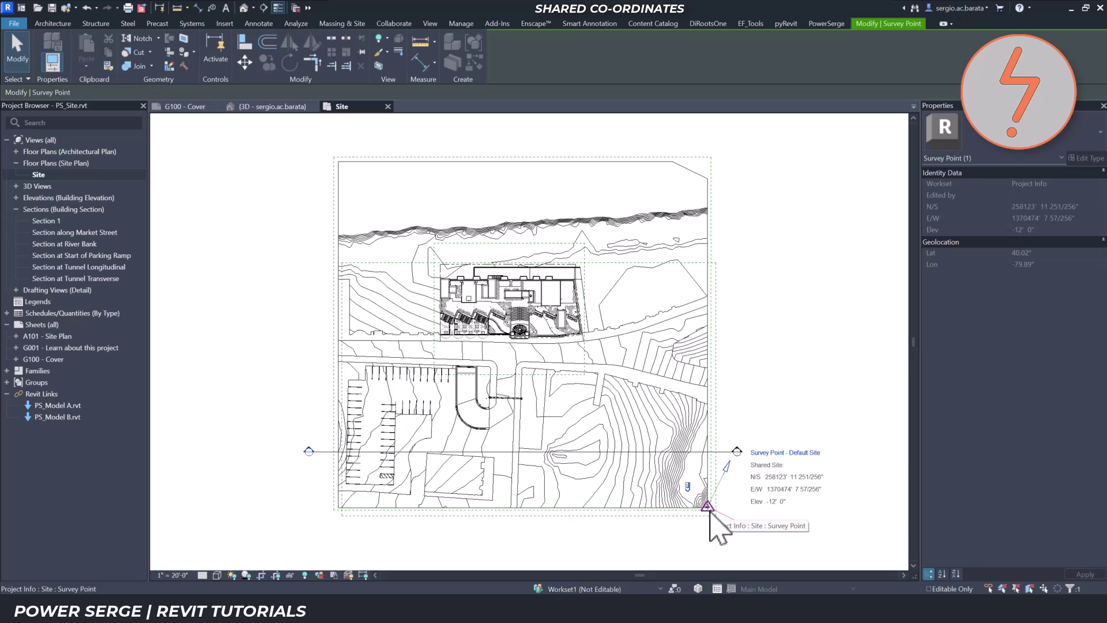
pyautogui.press('Escape')
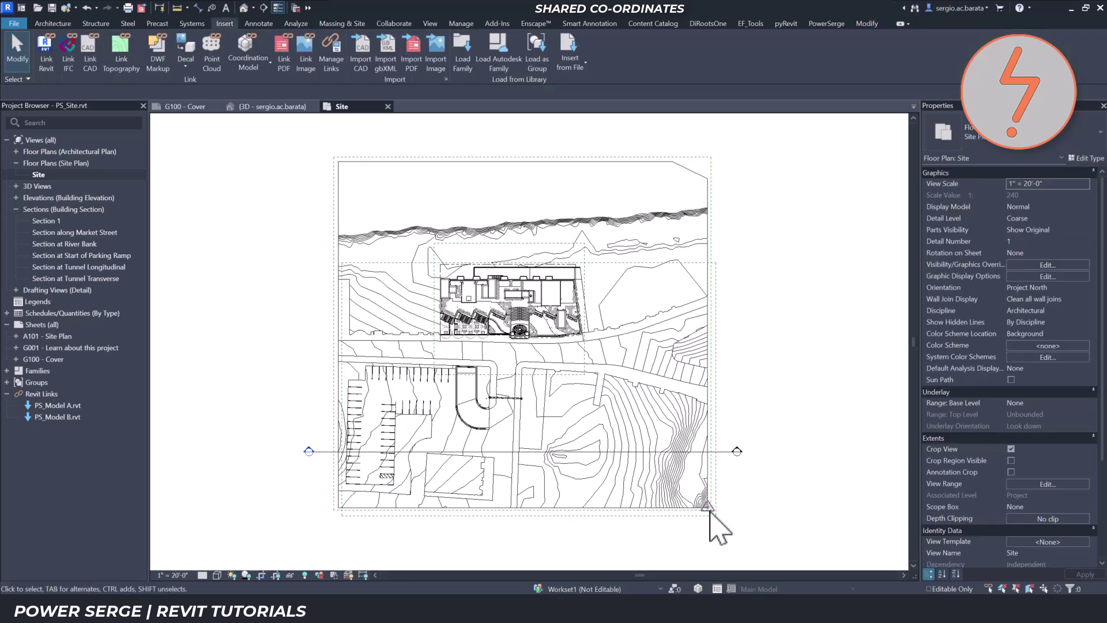
# Step: Select all instances of the PS_Model B link in the entire project to check its survey point and shared site
pyautogui.rightClick(82, 417)
pyautogui.moveTo(209, 320)
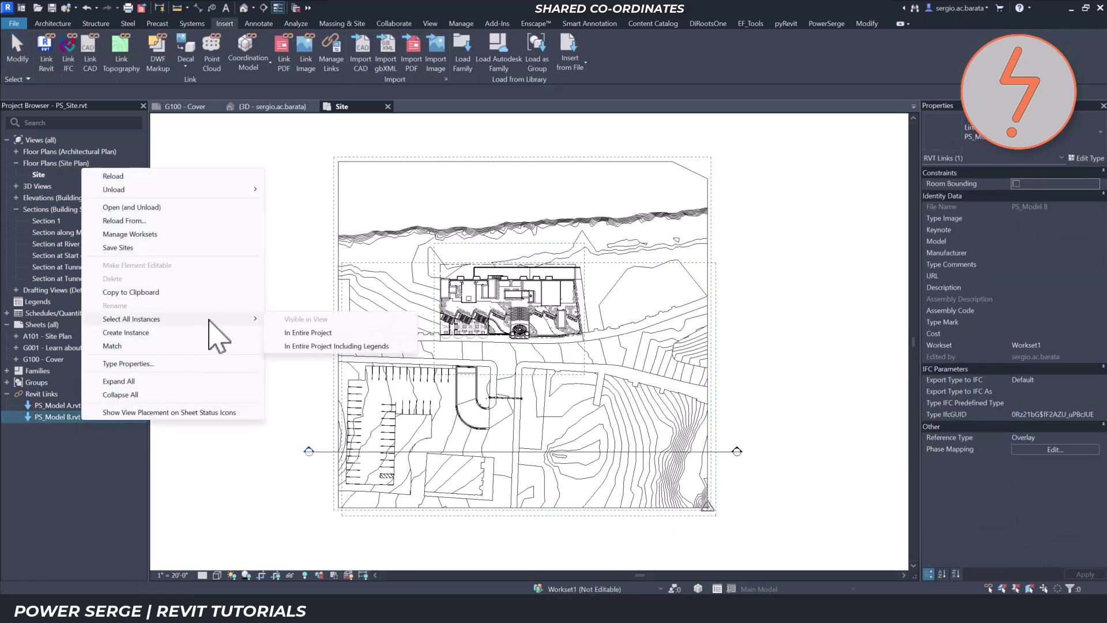
pyautogui.click(305, 333)
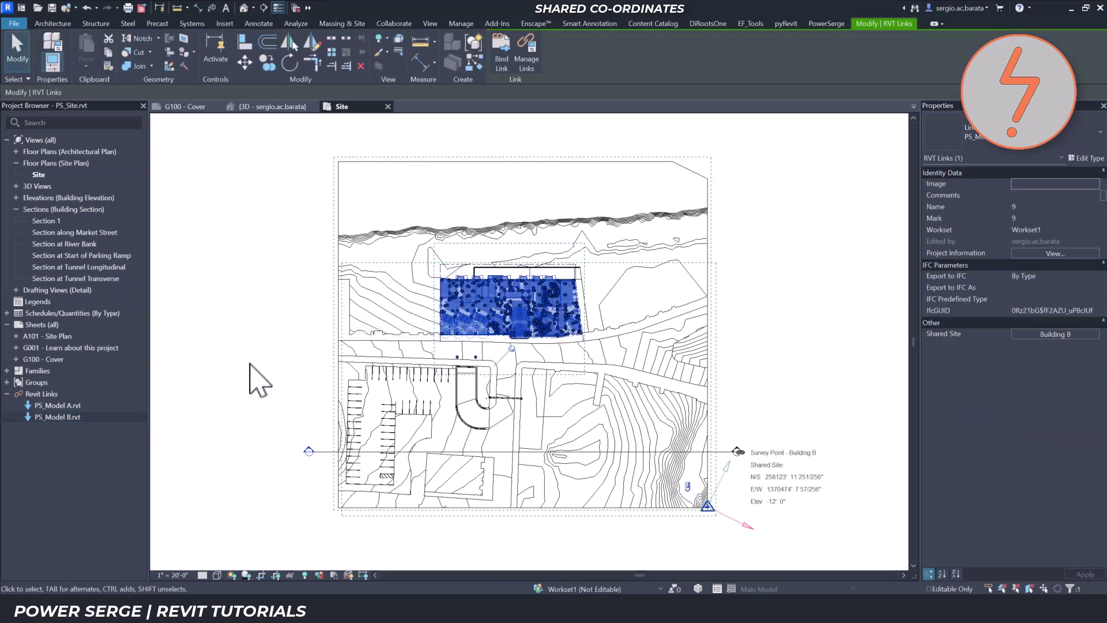